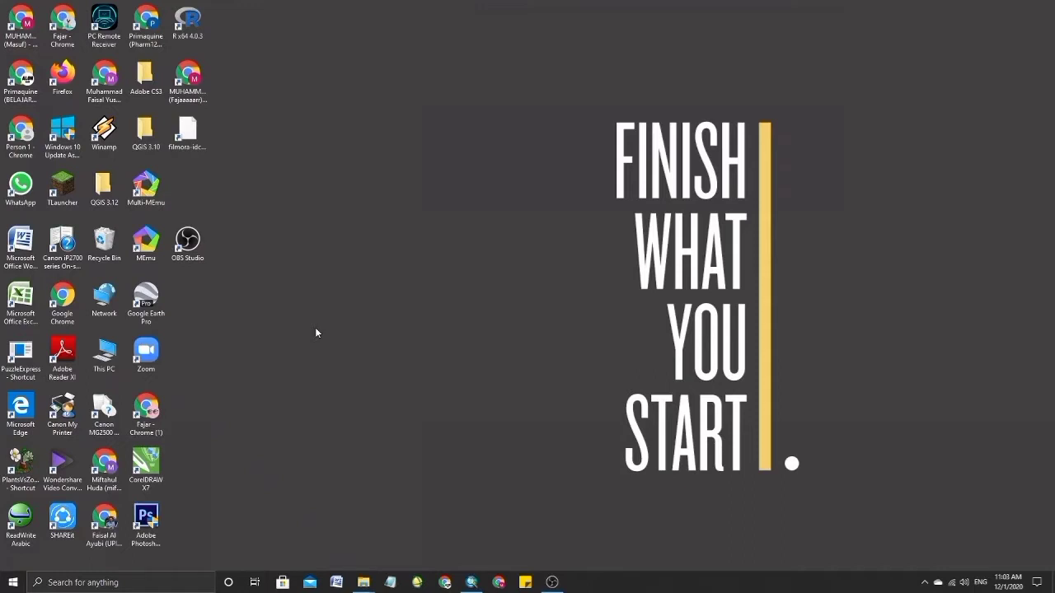
- Switch to ArcMap and set the Layers data frame's coordinate system to the geographic World system WGS 1984
{"action": "mouse_move", "coordinate": [474, 586]}
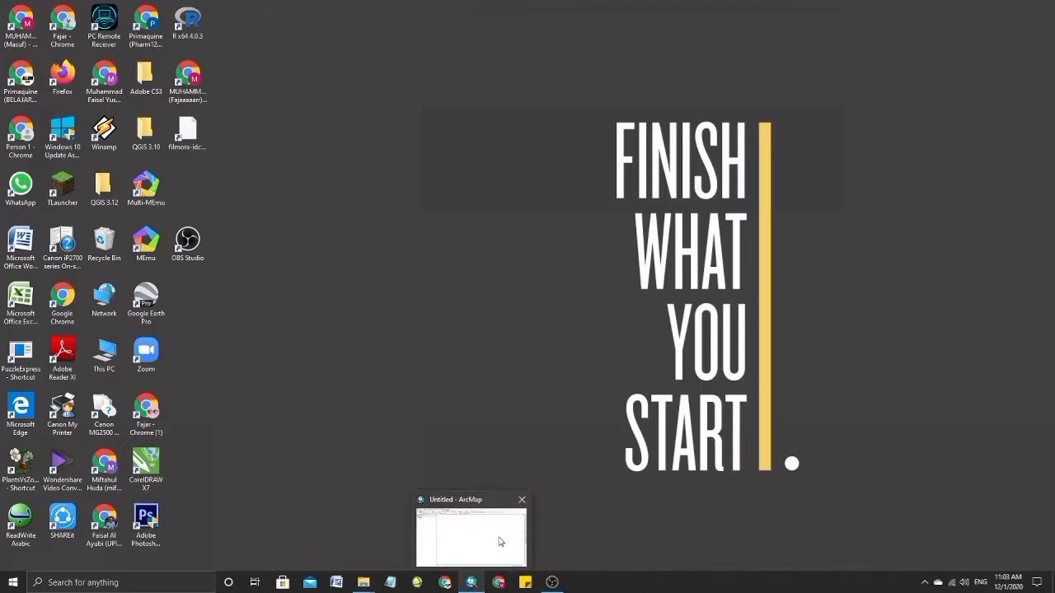
{"action": "left_click", "coordinate": [473, 552]}
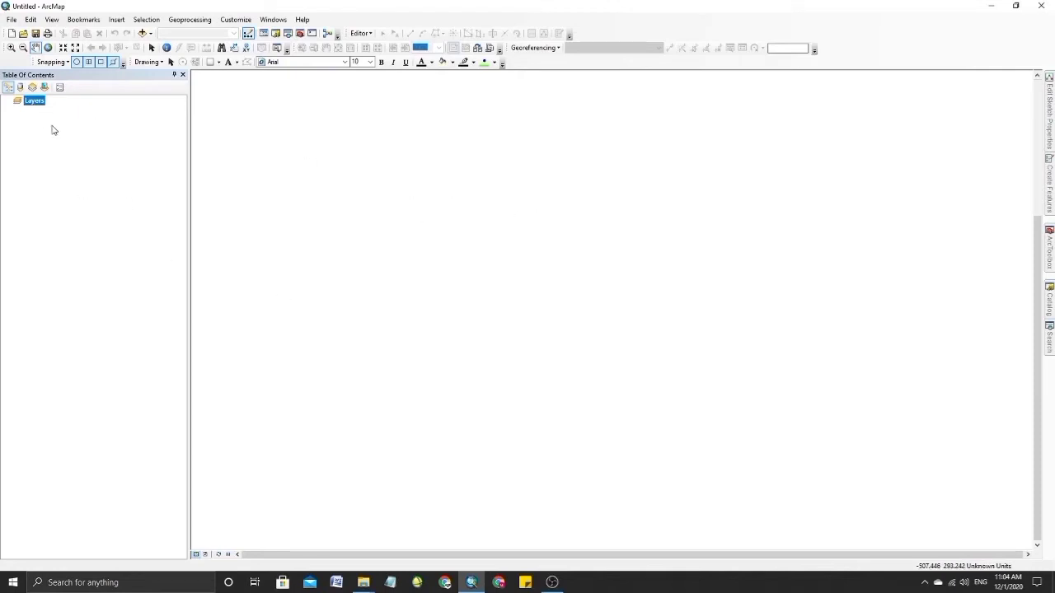
{"action": "right_click", "coordinate": [33, 104]}
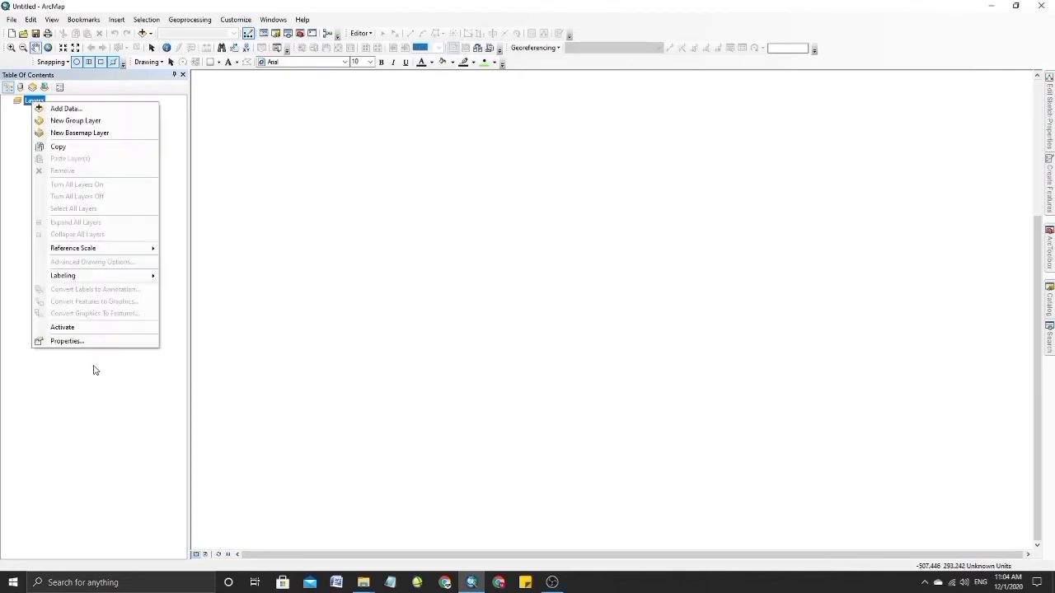
{"action": "left_click", "coordinate": [100, 341]}
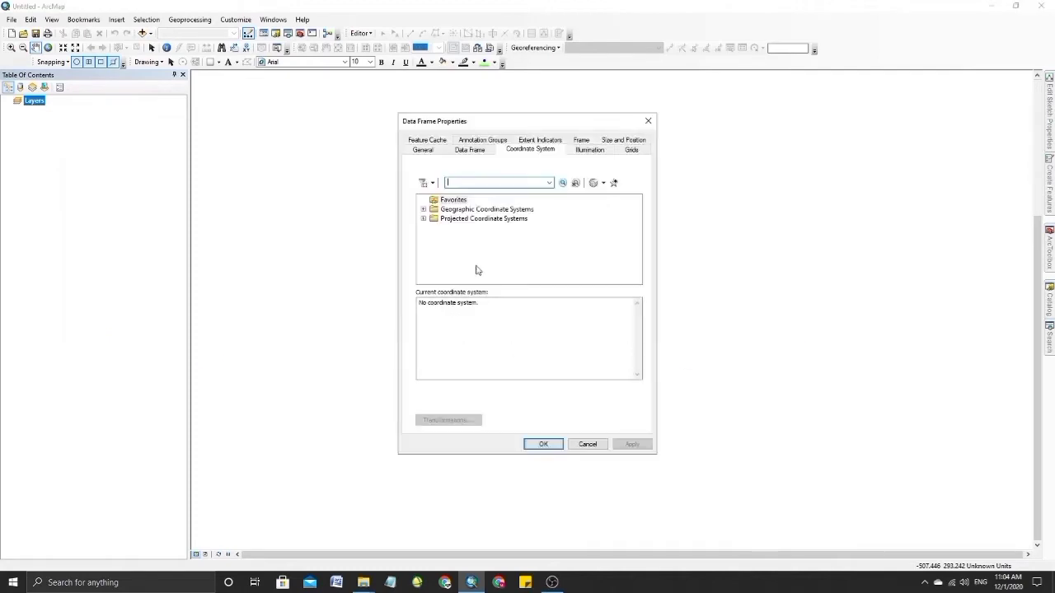
{"action": "left_click", "coordinate": [423, 209]}
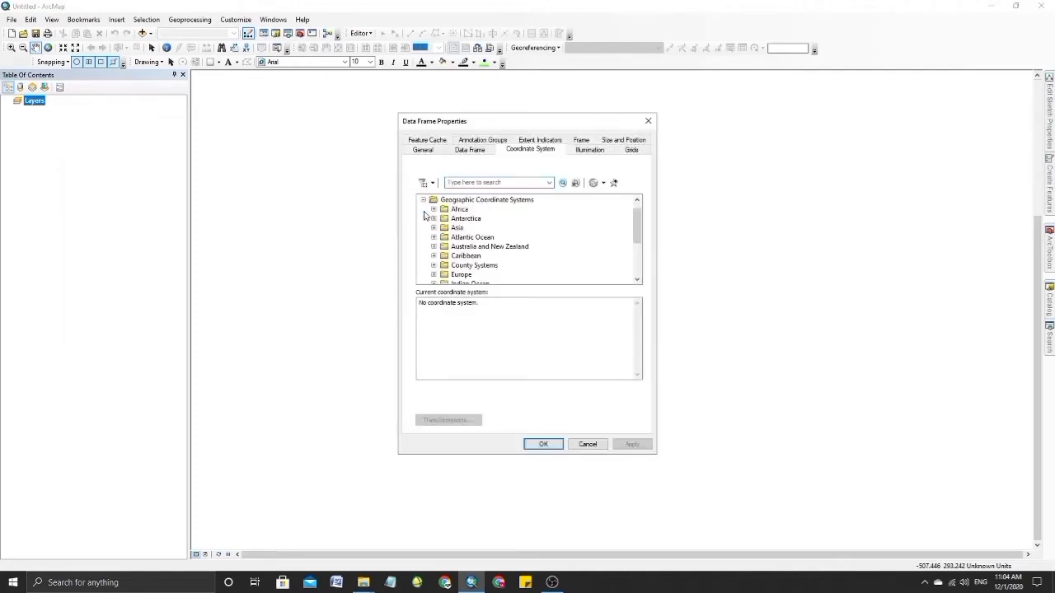
{"action": "scroll", "coordinate": [429, 270], "scroll_direction": "down", "scroll_amount": 3}
{"action": "left_click", "coordinate": [434, 264]}
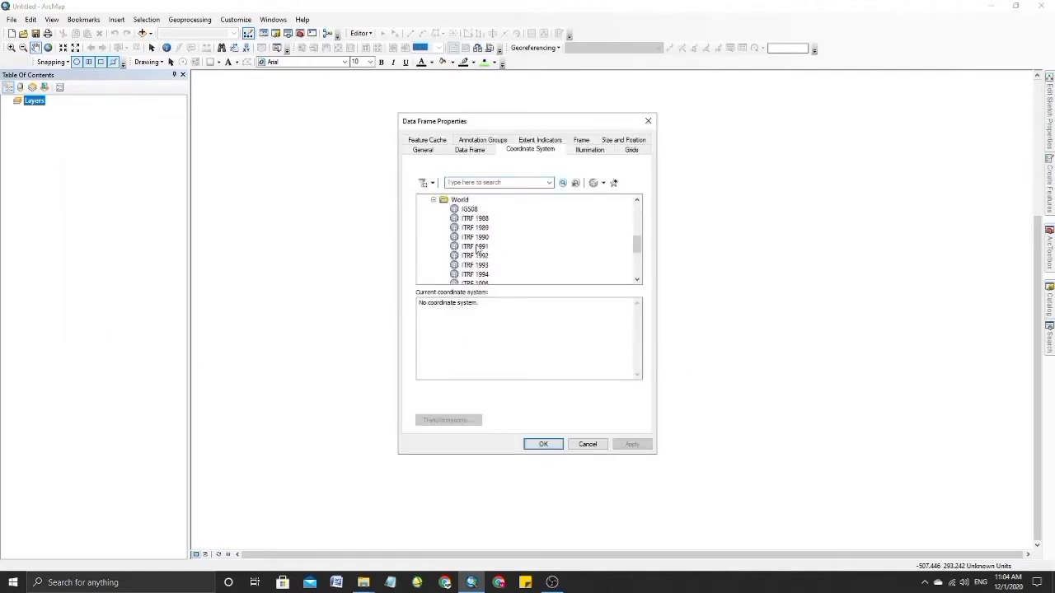
{"action": "scroll", "coordinate": [478, 250], "scroll_direction": "down", "scroll_amount": 3}
{"action": "left_click", "coordinate": [475, 264]}
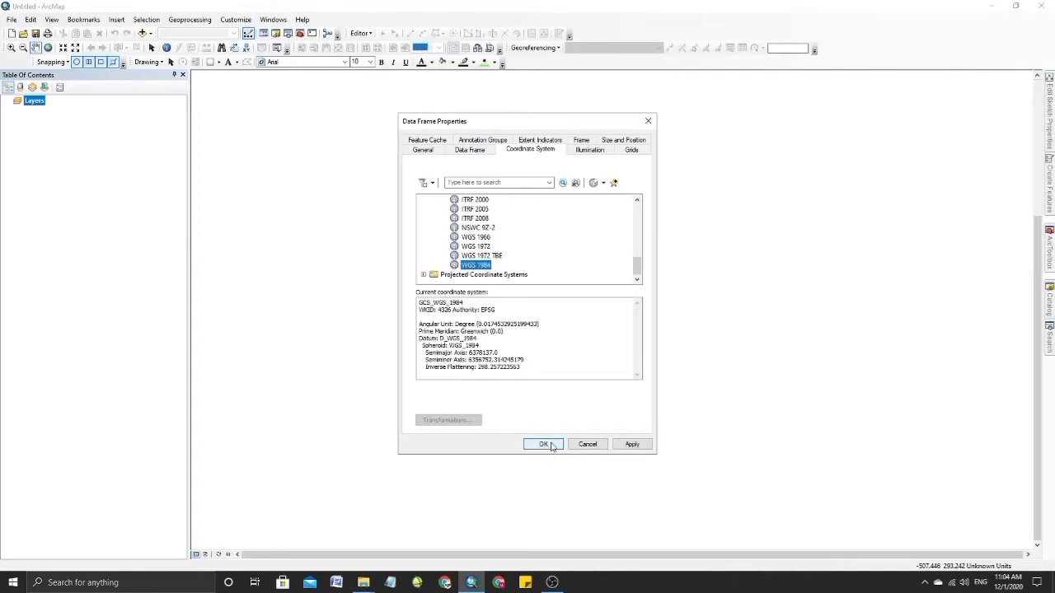
{"action": "left_click", "coordinate": [544, 444]}
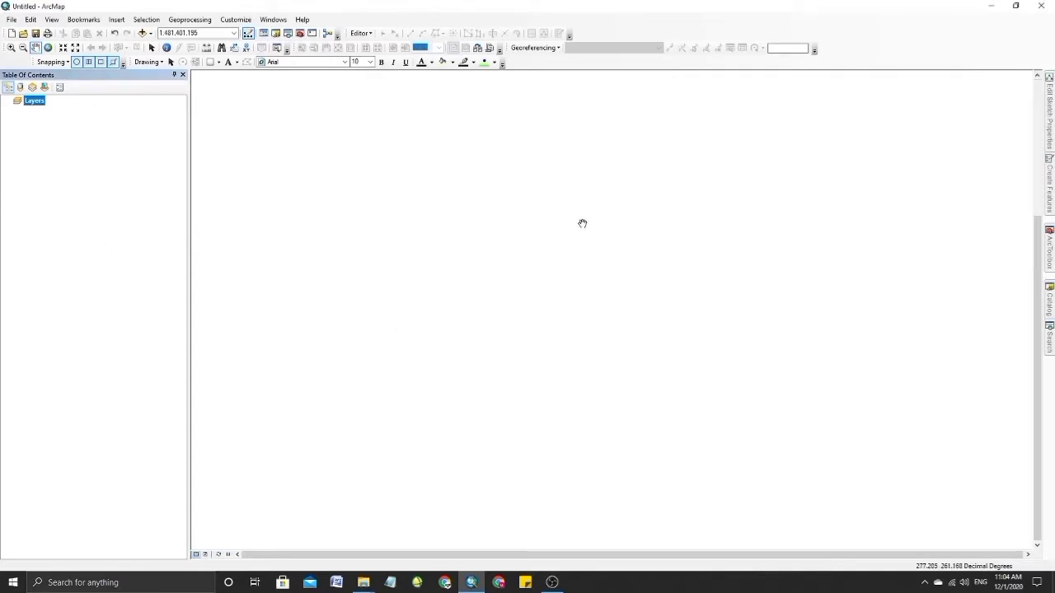
- Add the DEM raster RESizedem_ProjectRaster1.tif from the UNIVERSITAS PENDIDIKAN folder to the map
{"action": "left_click", "coordinate": [143, 33]}
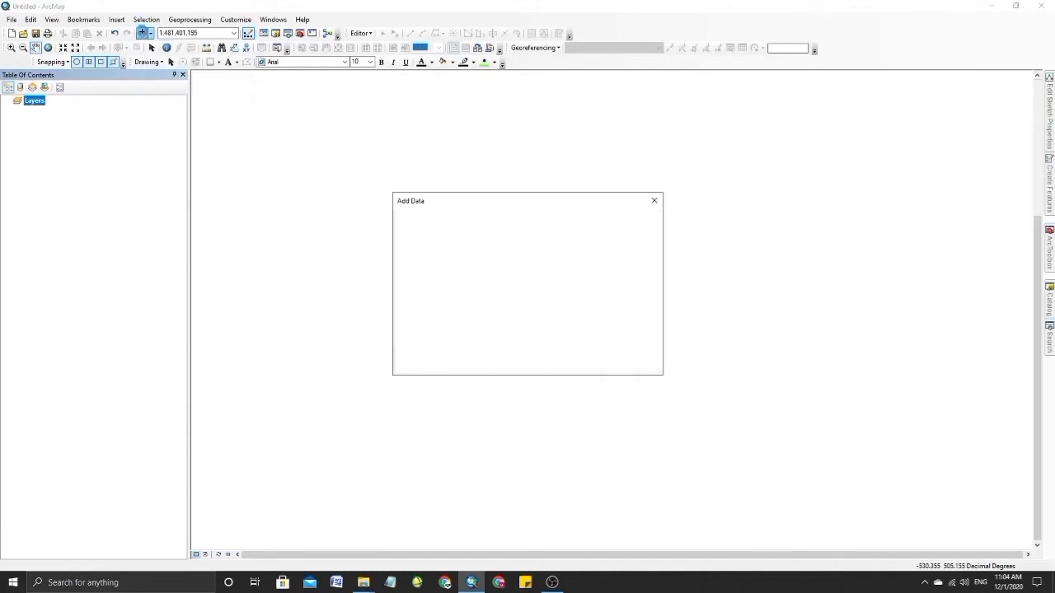
{"action": "scroll", "coordinate": [559, 275], "scroll_direction": "down", "scroll_amount": 3}
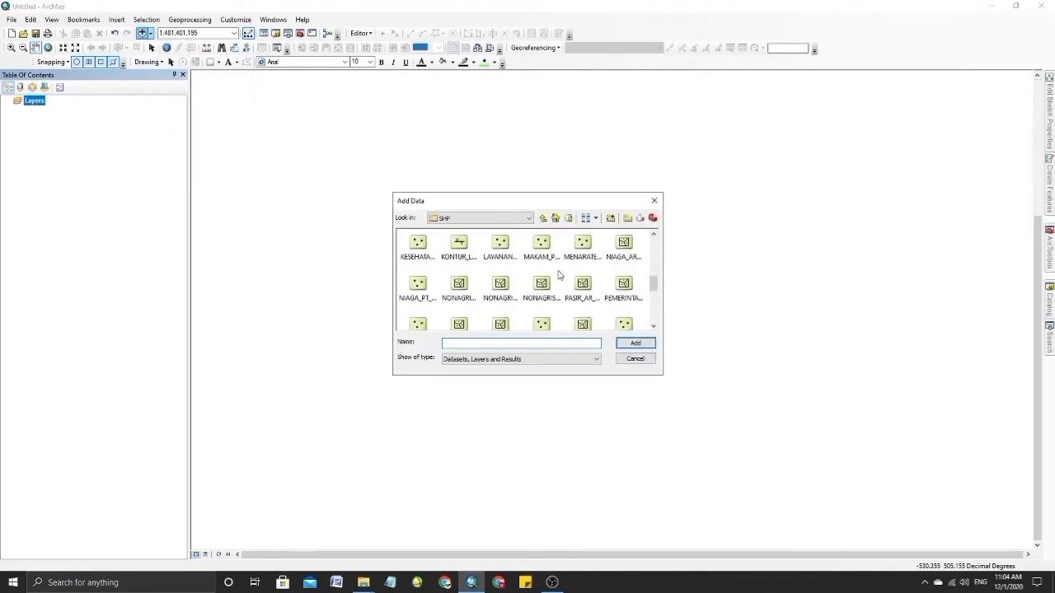
{"action": "scroll", "coordinate": [564, 255], "scroll_direction": "down", "scroll_amount": 3}
{"action": "left_click", "coordinate": [543, 217]}
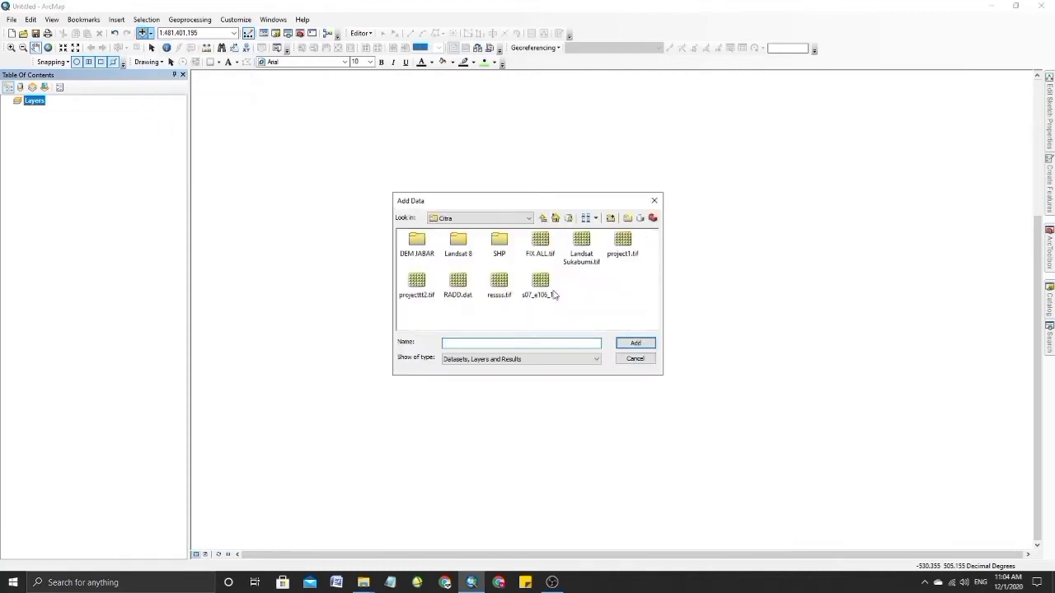
{"action": "left_click", "coordinate": [543, 219]}
{"action": "left_click", "coordinate": [541, 219]}
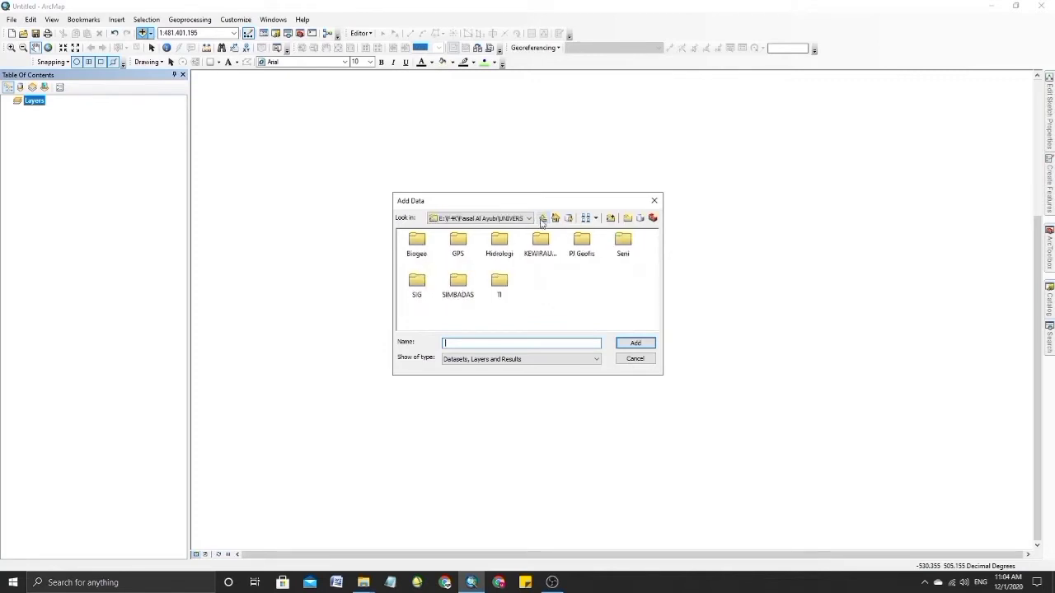
{"action": "left_click", "coordinate": [544, 220]}
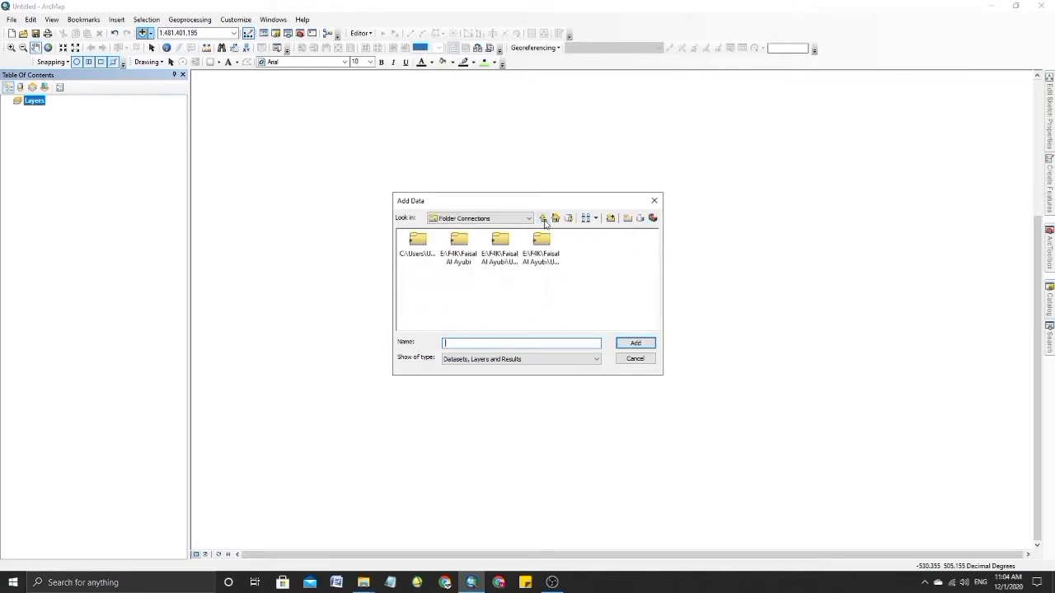
{"action": "double_click", "coordinate": [462, 253]}
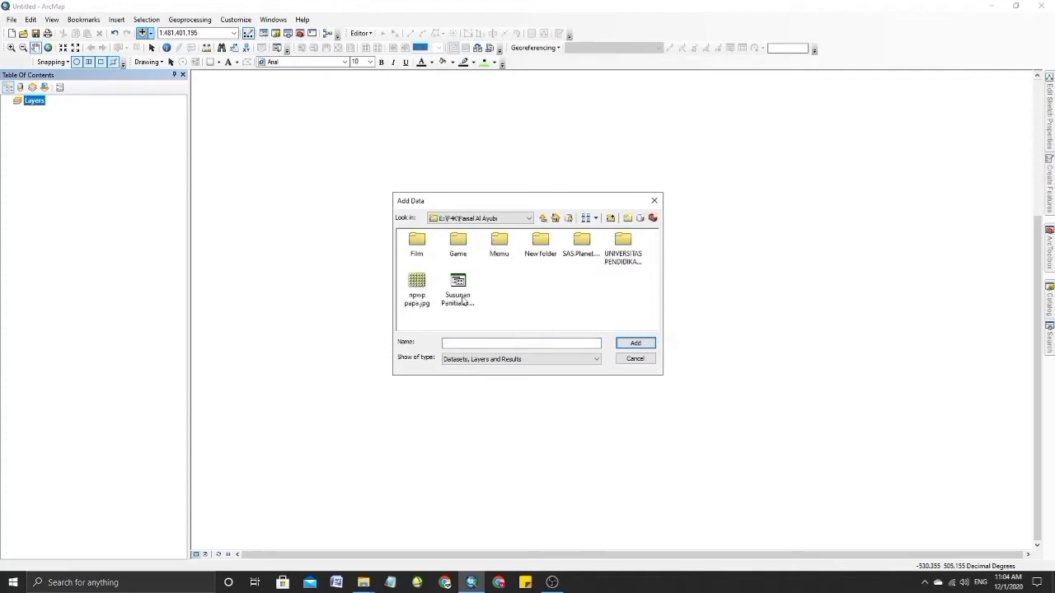
{"action": "double_click", "coordinate": [626, 252]}
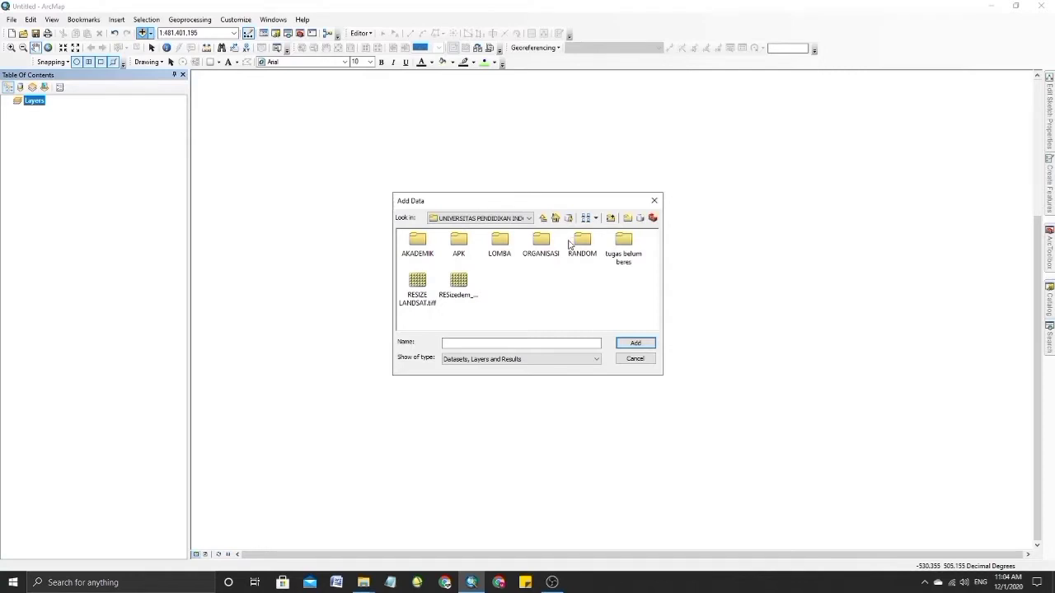
{"action": "left_click", "coordinate": [458, 290]}
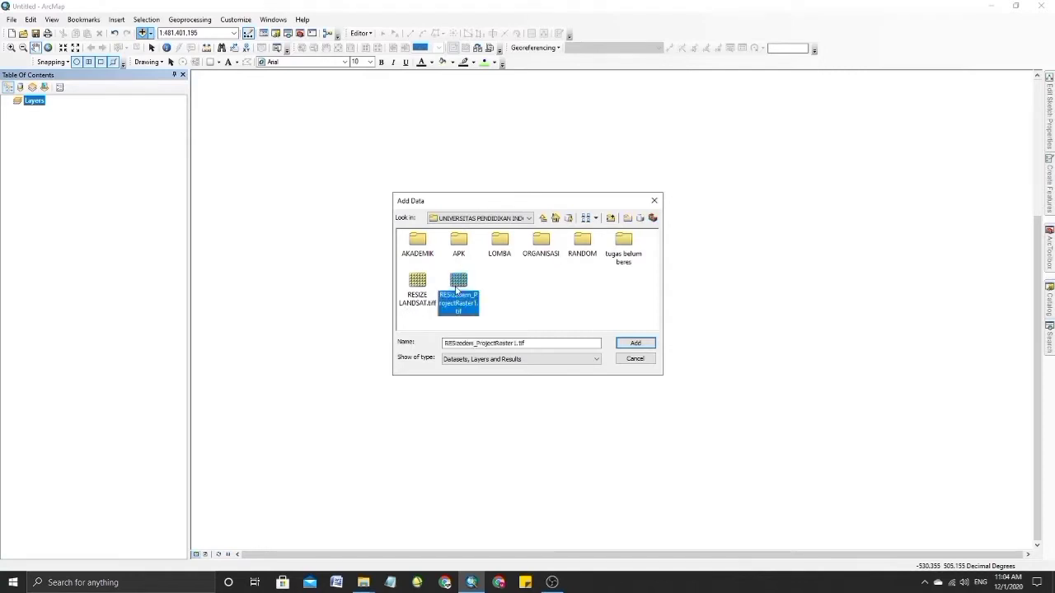
{"action": "left_click", "coordinate": [636, 343]}
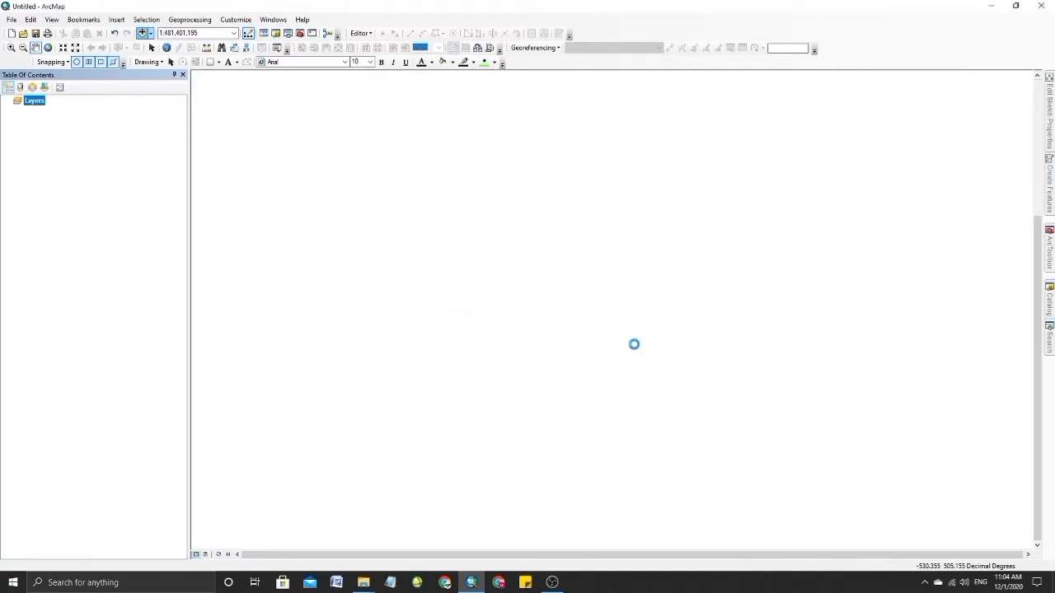
{"action": "left_click_drag", "start_coordinate": [607, 303], "coordinate": [607, 273]}
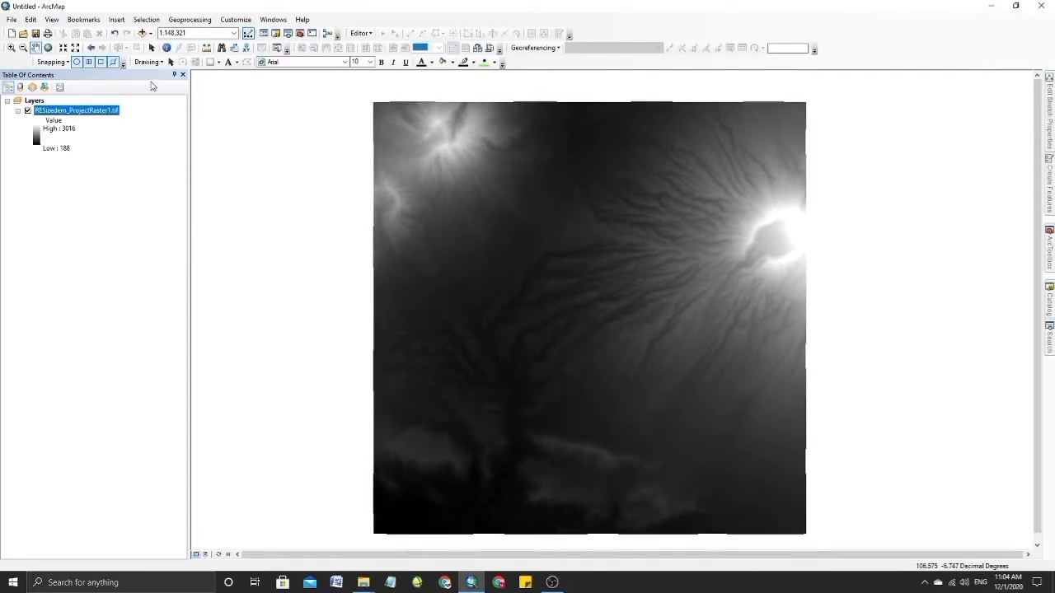
- Add the satellite image RESIZE LANDSAT.tiff from the same folder to the map
{"action": "left_click", "coordinate": [142, 34]}
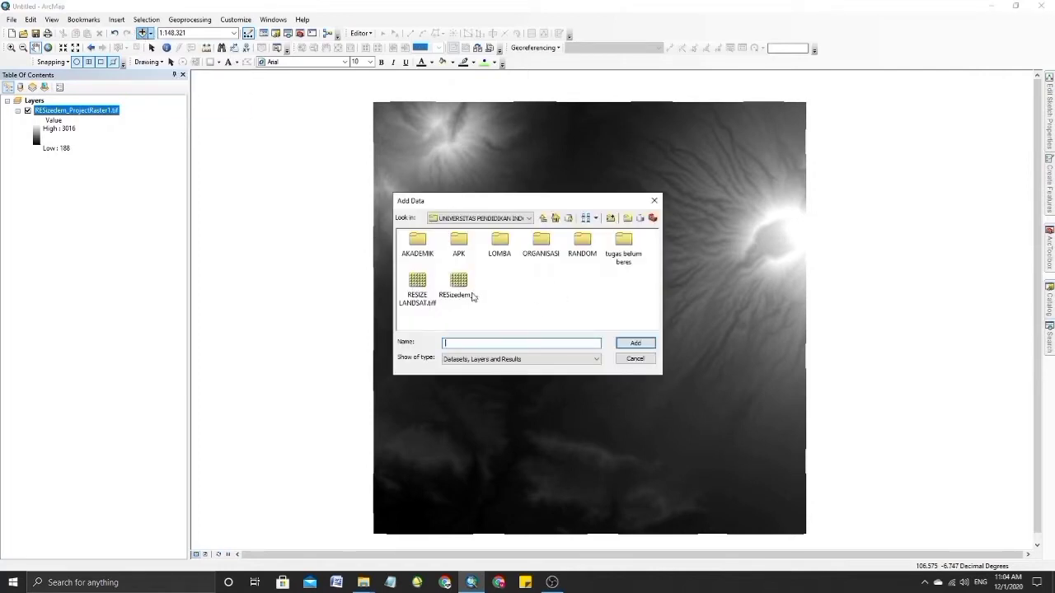
{"action": "left_click", "coordinate": [417, 285]}
{"action": "left_click", "coordinate": [636, 345]}
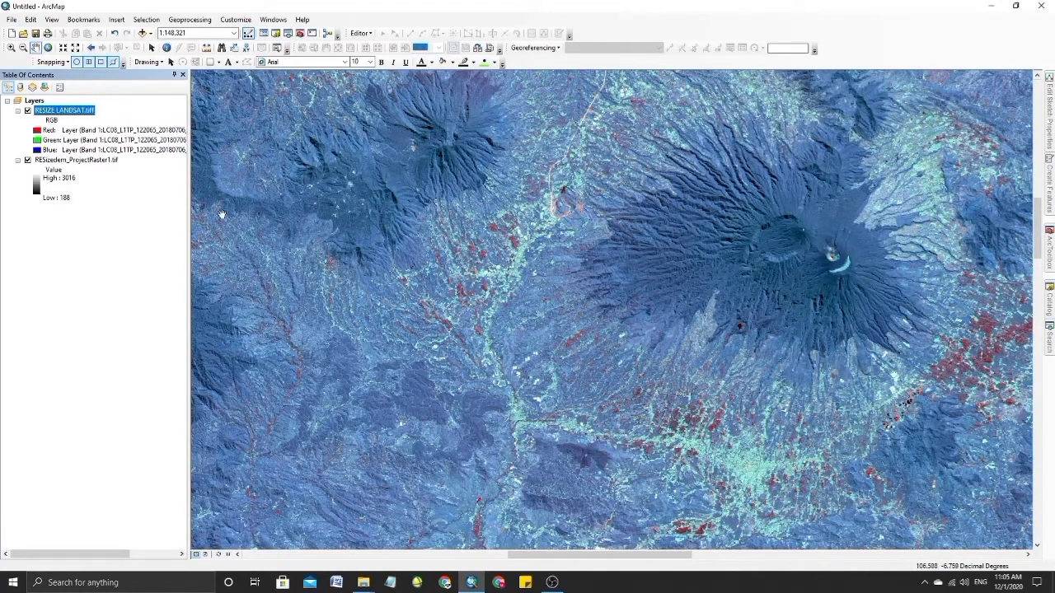
- Change the RGB composite of RESIZE LANDSAT.tiff, assigning the second listed band to Red and the B5 band to Green
{"action": "right_click", "coordinate": [82, 114]}
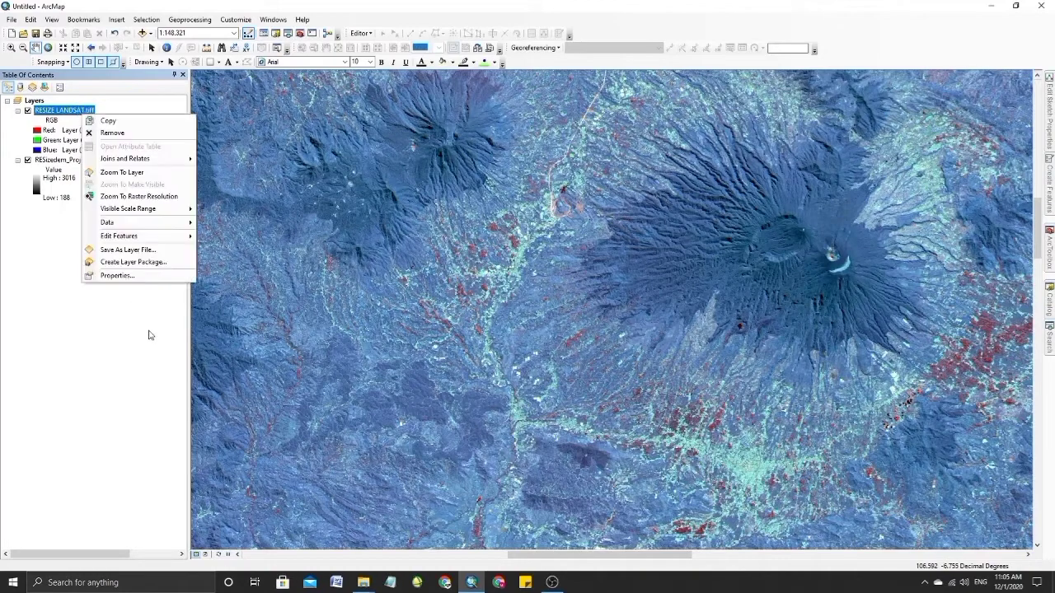
{"action": "left_click", "coordinate": [149, 277]}
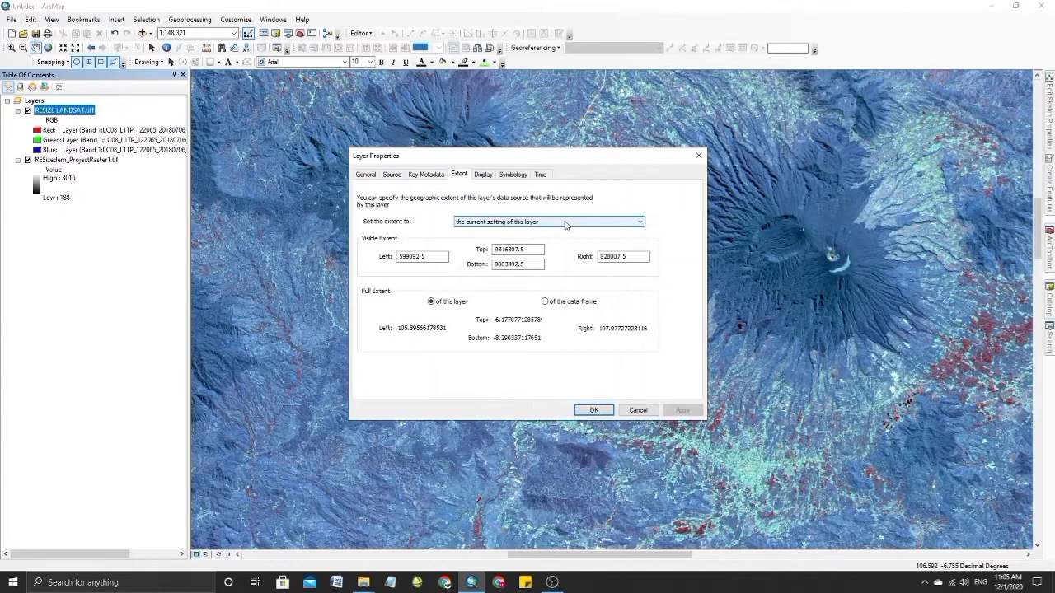
{"action": "left_click", "coordinate": [483, 177]}
{"action": "left_click", "coordinate": [511, 175]}
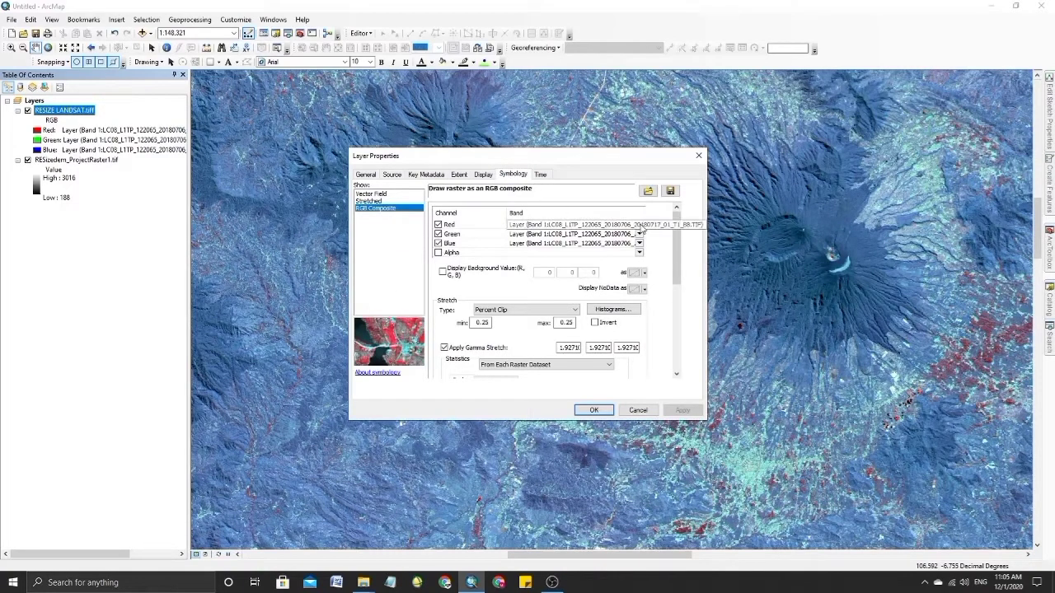
{"action": "left_click", "coordinate": [638, 225]}
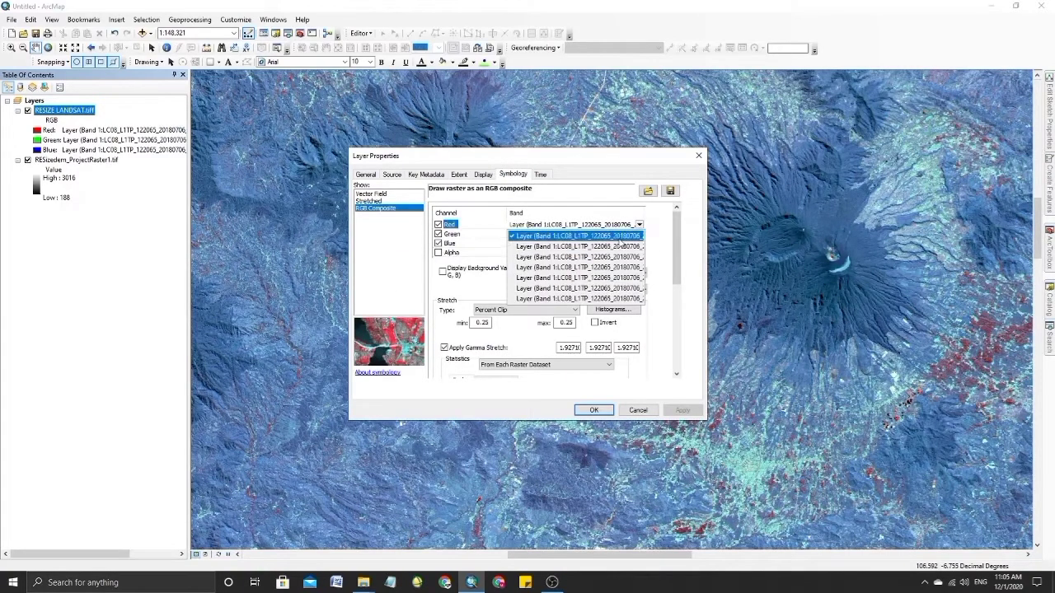
{"action": "left_click", "coordinate": [619, 245]}
{"action": "left_click", "coordinate": [640, 235]}
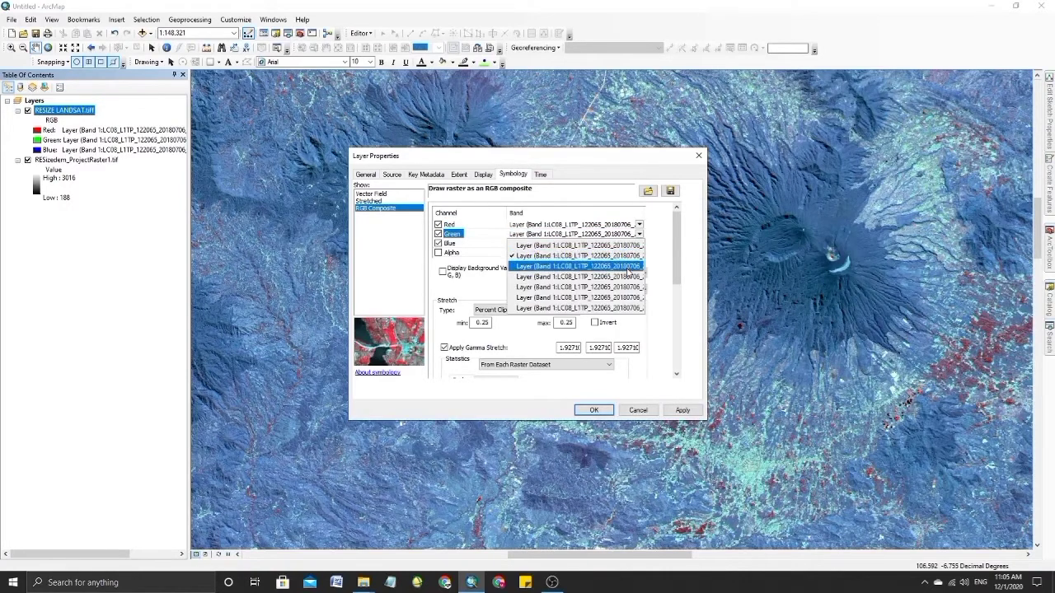
{"action": "left_click", "coordinate": [626, 267]}
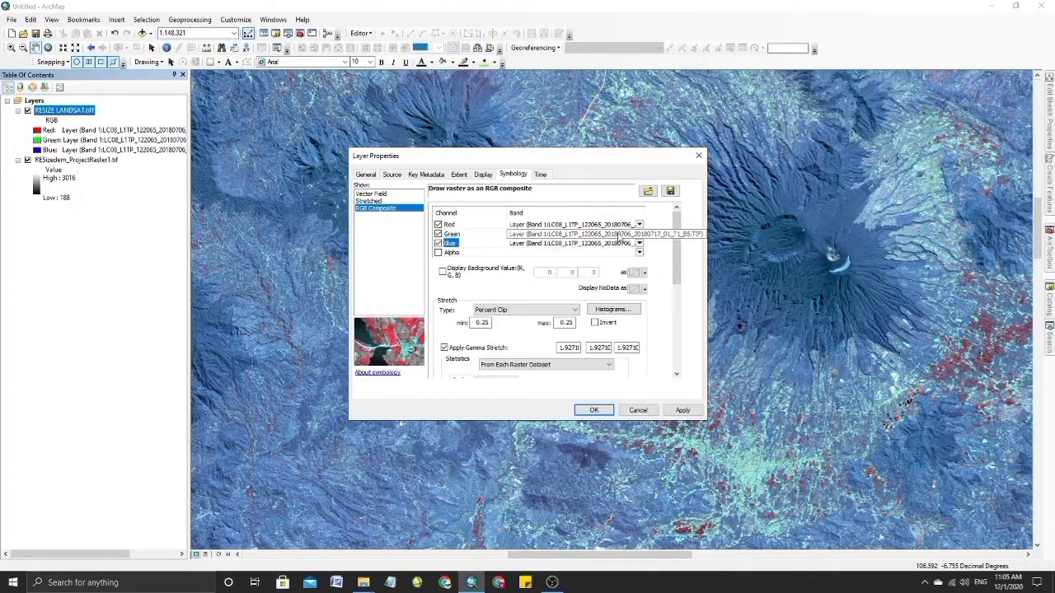
{"action": "left_click", "coordinate": [593, 409]}
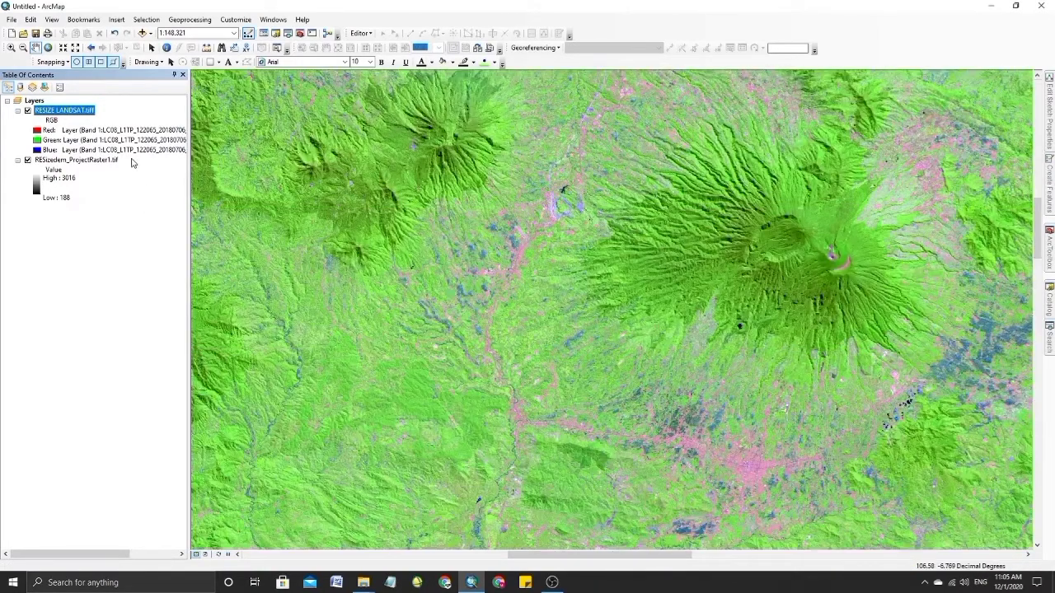
- Move the RESIZE LANDSAT.tiff layer below the RESizedem_ProjectRaster1.tif layer in the layer order
{"action": "left_click_drag", "start_coordinate": [68, 116], "coordinate": [66, 203]}
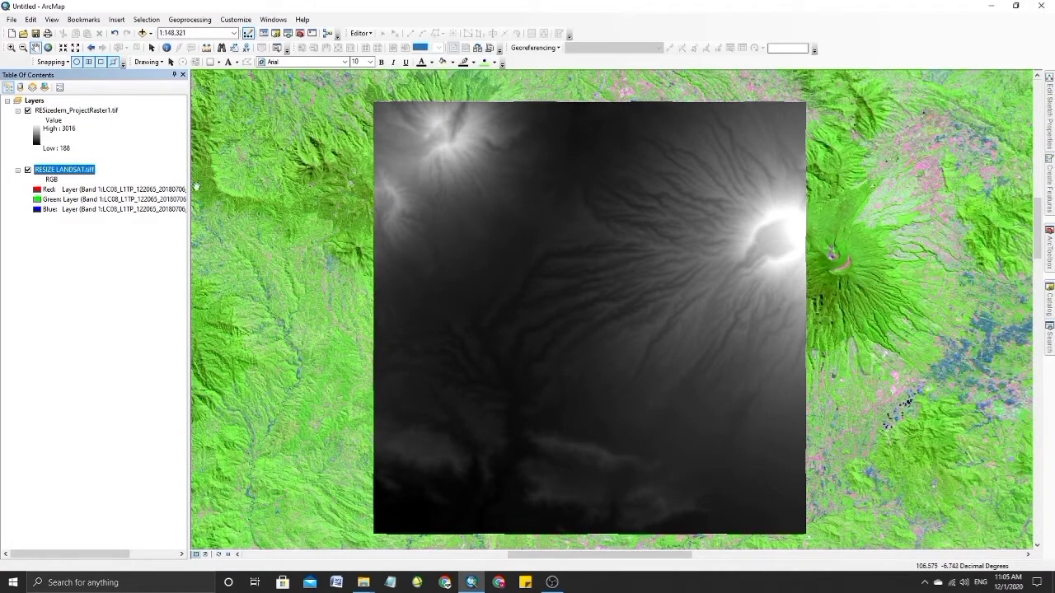
{"action": "left_click", "coordinate": [106, 112]}
{"action": "left_click", "coordinate": [114, 283]}
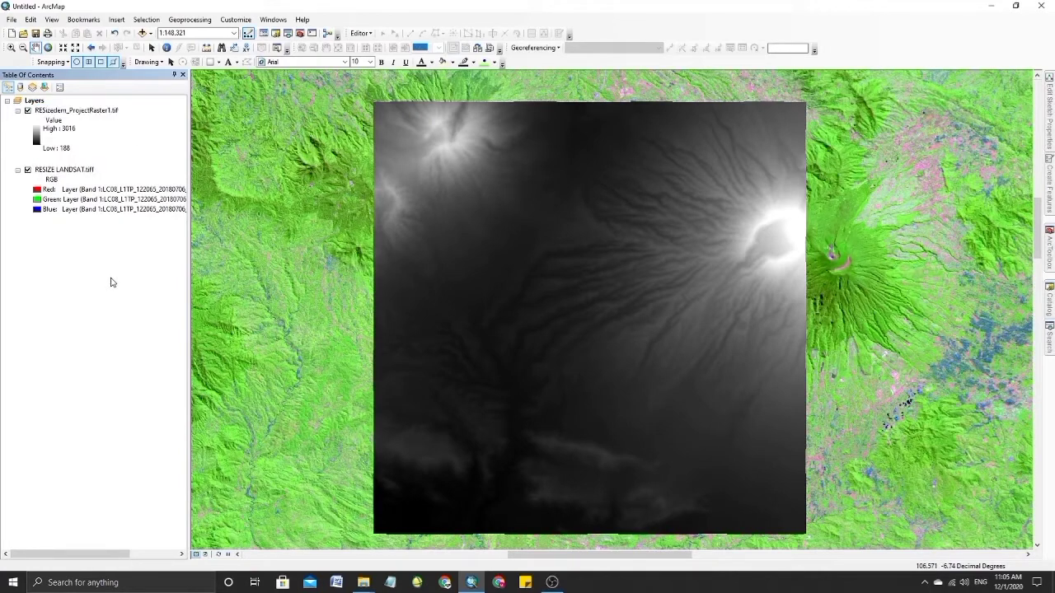
{"action": "left_click_drag", "start_coordinate": [635, 329], "coordinate": [632, 318]}
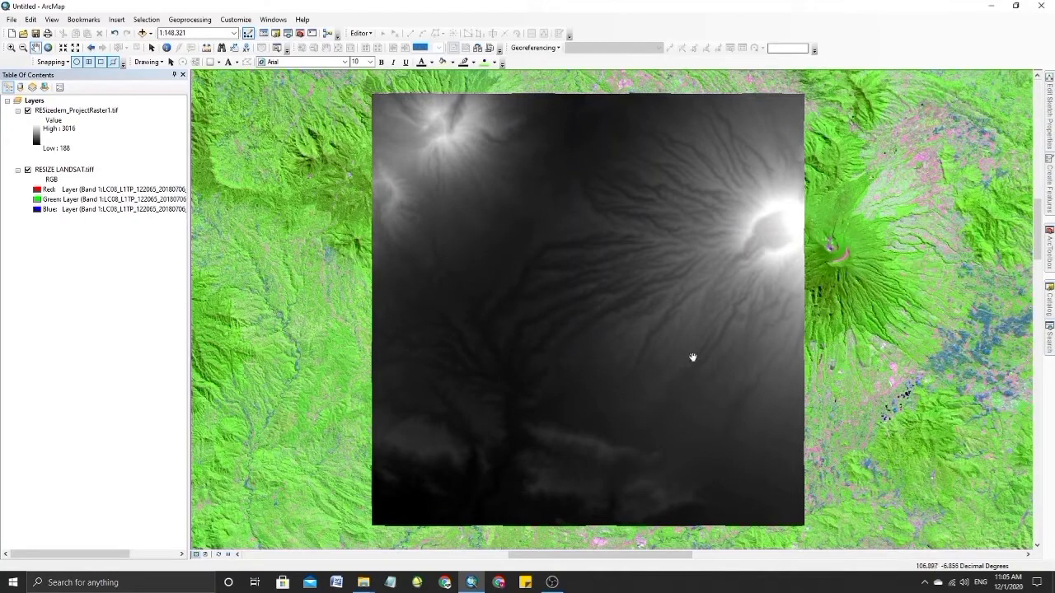
{"action": "left_click_drag", "start_coordinate": [671, 357], "coordinate": [665, 360]}
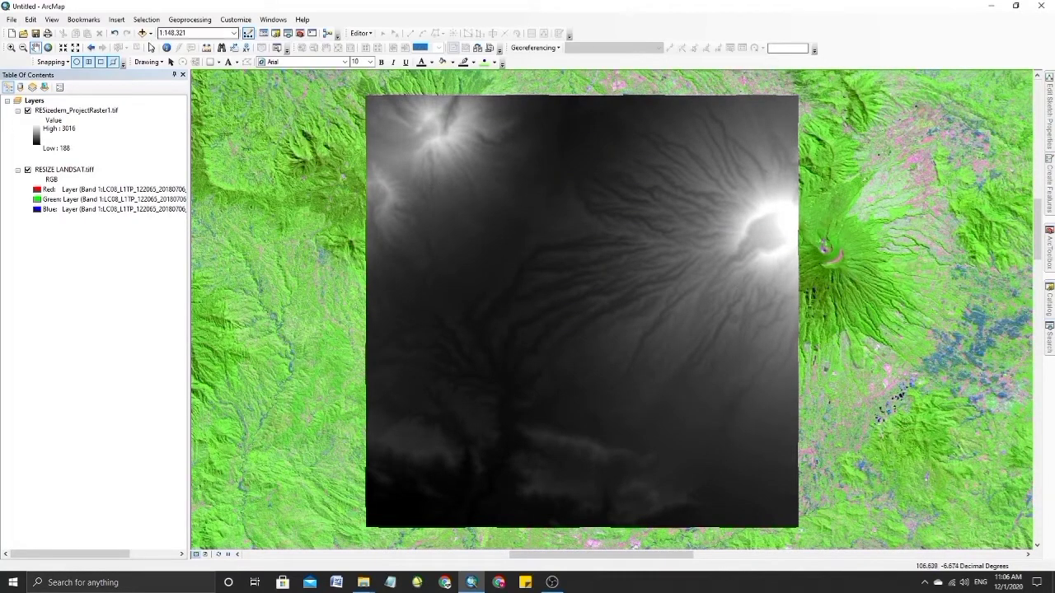
- Add the shapefile [LapakGIS.com] GEOLOGI_REGIONAL_250K.shp to the map from AKADEMIK > Semester 3 > PJ Geofis
{"action": "left_click", "coordinate": [142, 34]}
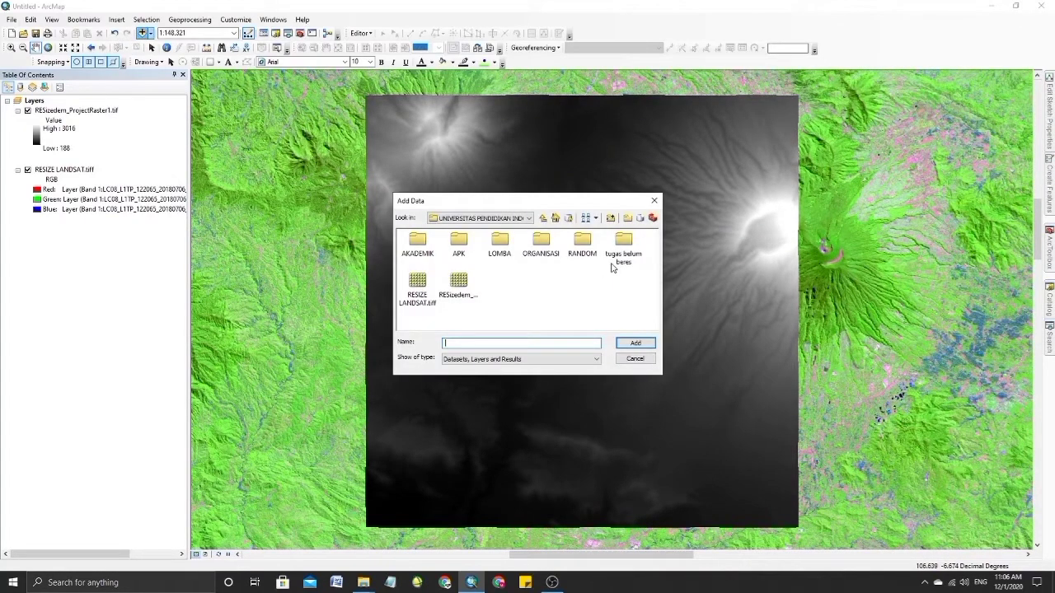
{"action": "double_click", "coordinate": [417, 244]}
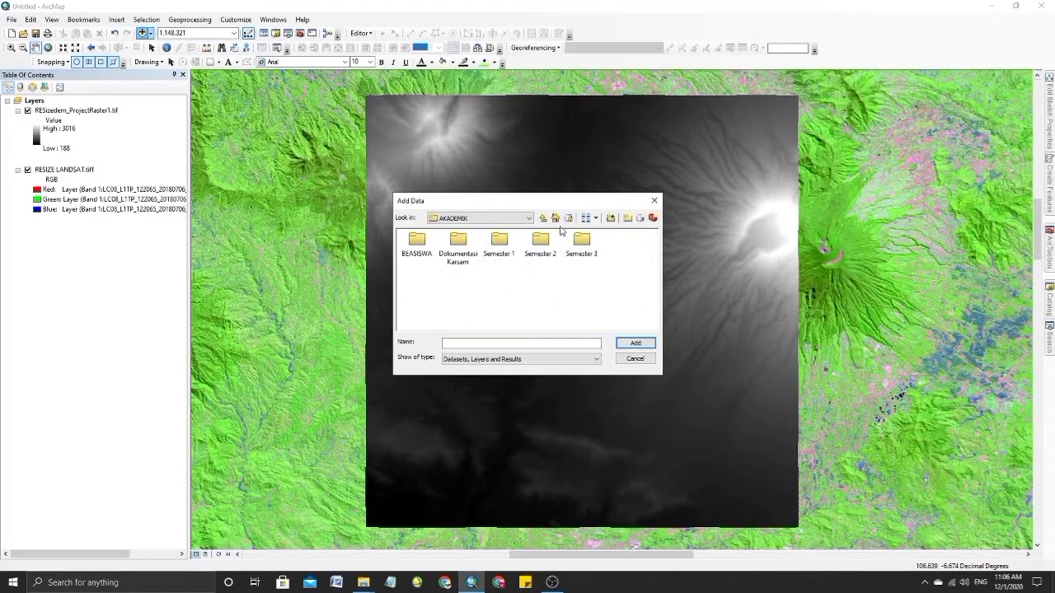
{"action": "left_click", "coordinate": [580, 246]}
{"action": "double_click", "coordinate": [580, 245]}
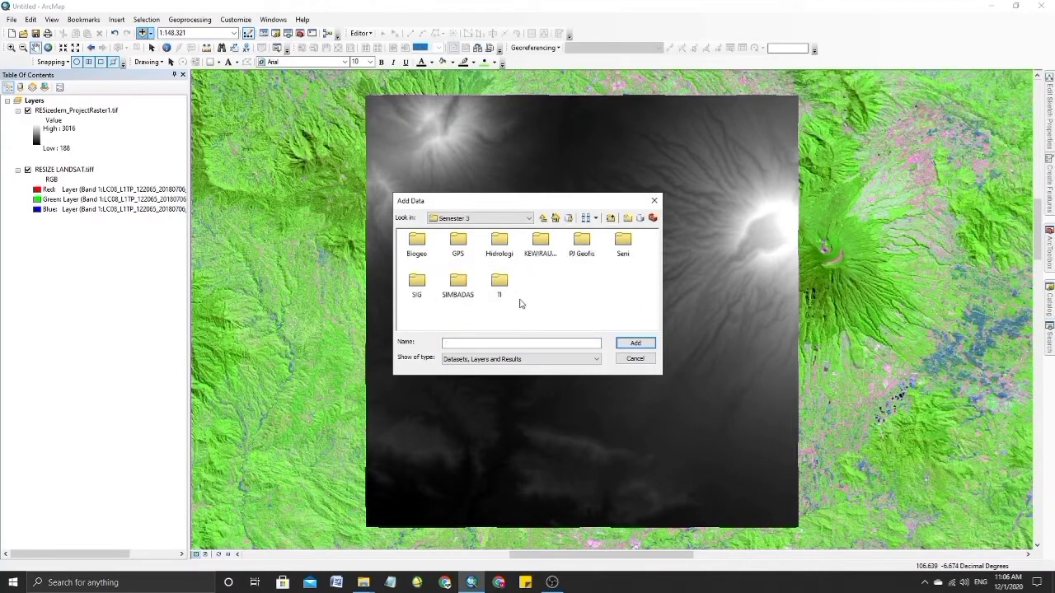
{"action": "left_click", "coordinate": [581, 246]}
{"action": "double_click", "coordinate": [581, 244]}
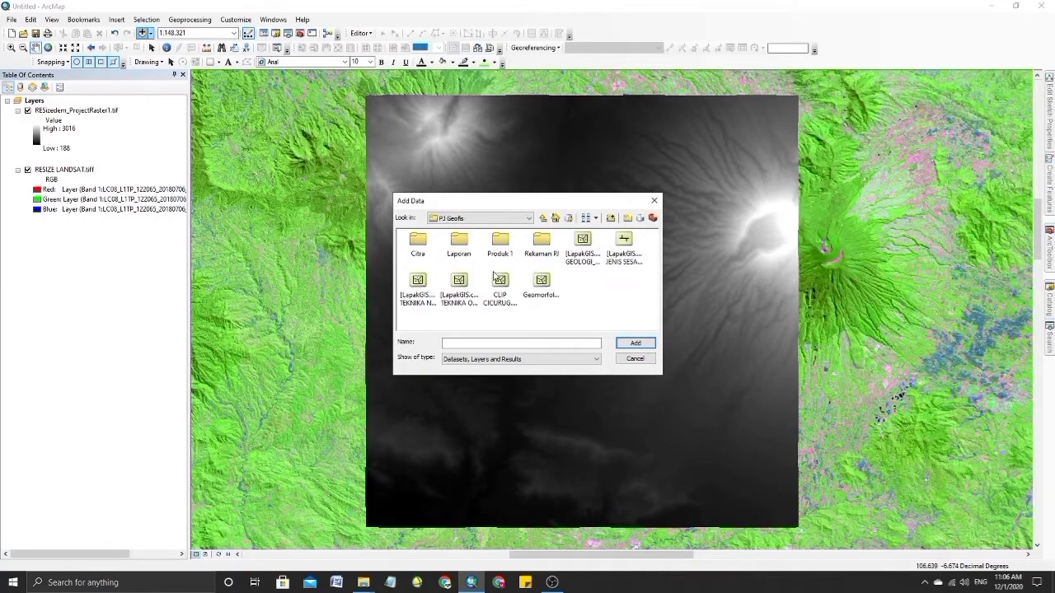
{"action": "left_click", "coordinate": [590, 260]}
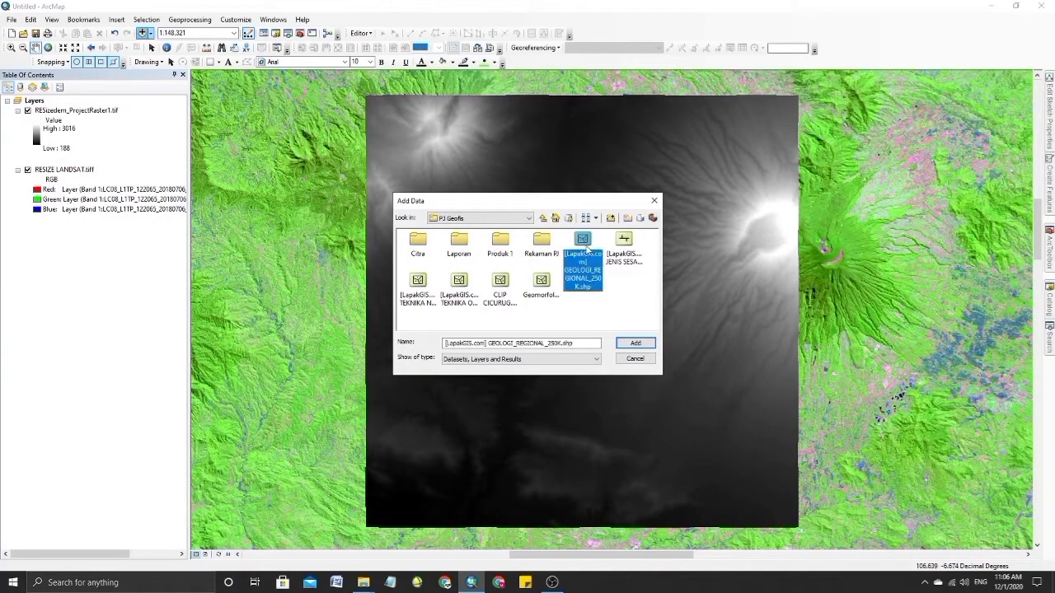
{"action": "left_click", "coordinate": [633, 344]}
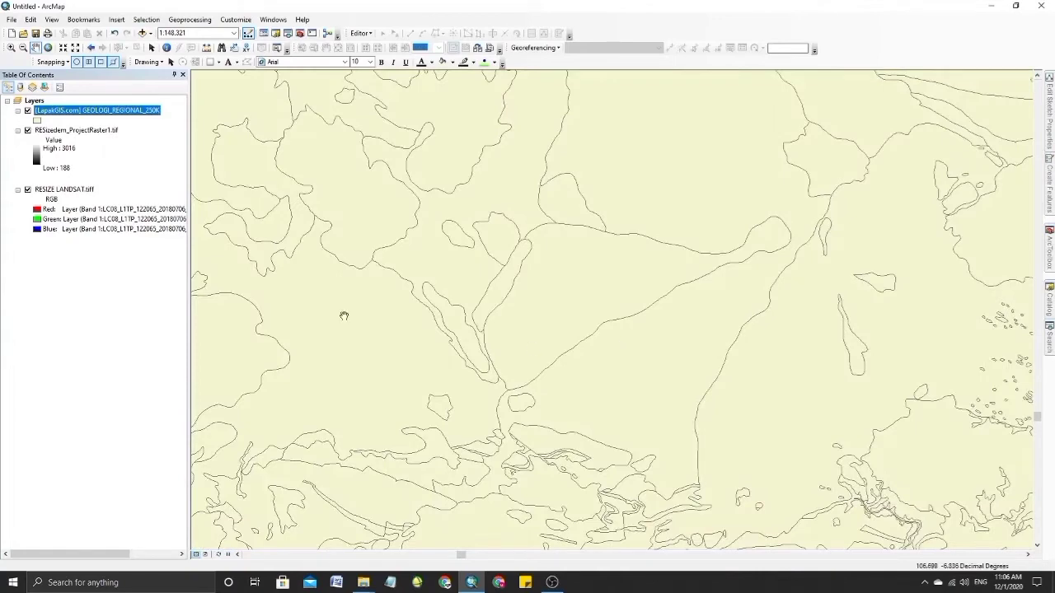
- Change the GEOLOGI_REGIONAL_250K polygon symbol to Hollow and bring the DEM area back into view
{"action": "left_click", "coordinate": [37, 121]}
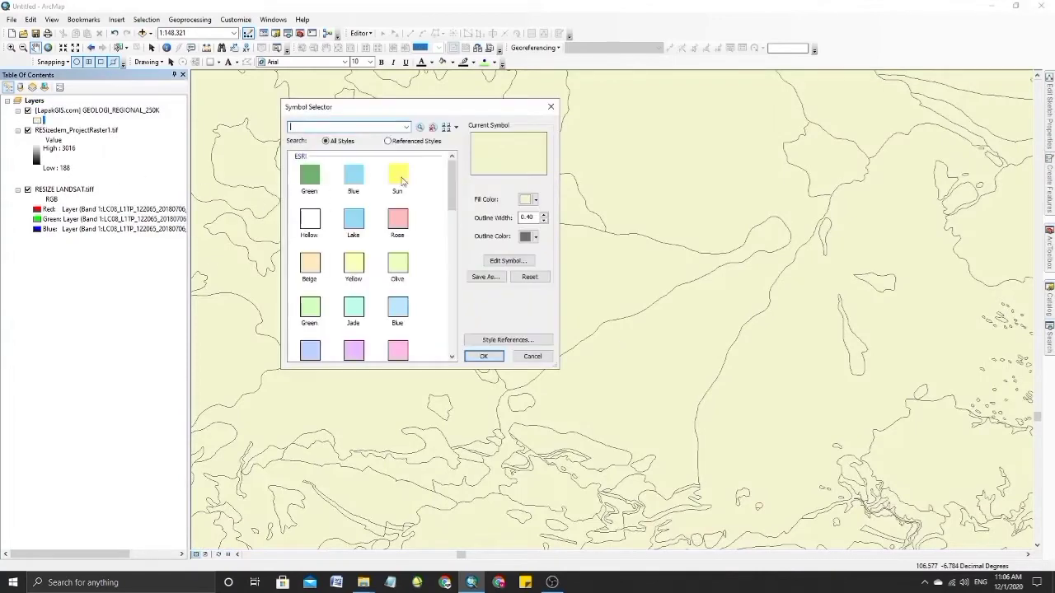
{"action": "left_click", "coordinate": [310, 221]}
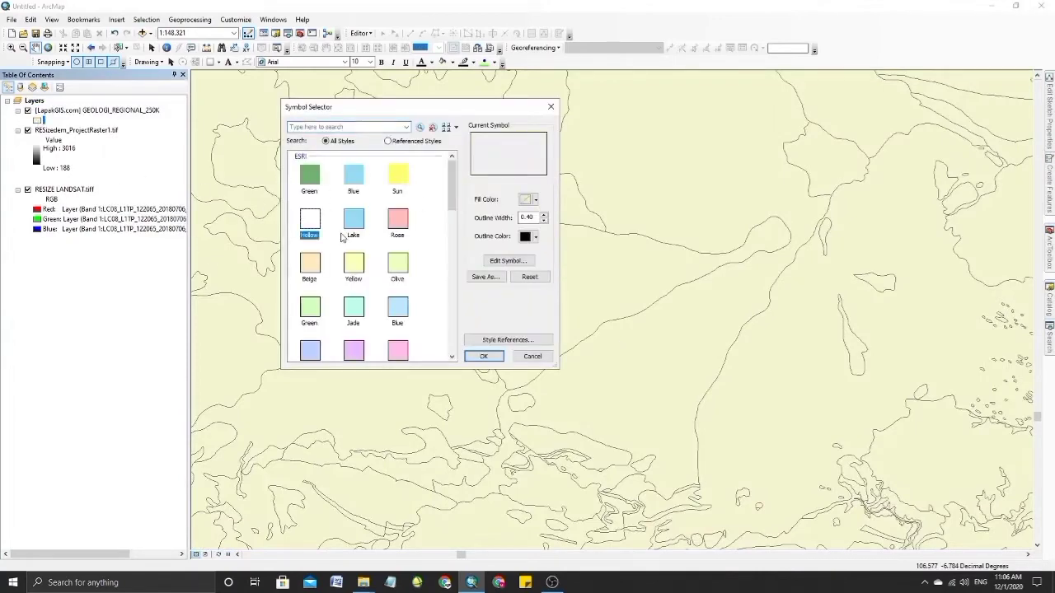
{"action": "left_click", "coordinate": [491, 358]}
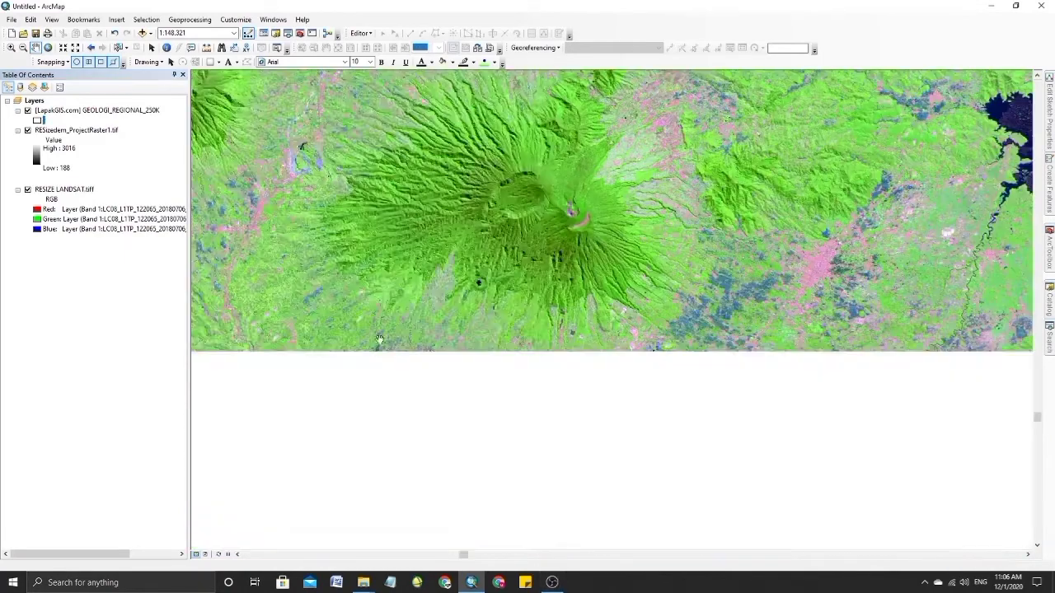
{"action": "left_click_drag", "start_coordinate": [379, 339], "coordinate": [672, 380]}
{"action": "left_click_drag", "start_coordinate": [636, 417], "coordinate": [631, 351]}
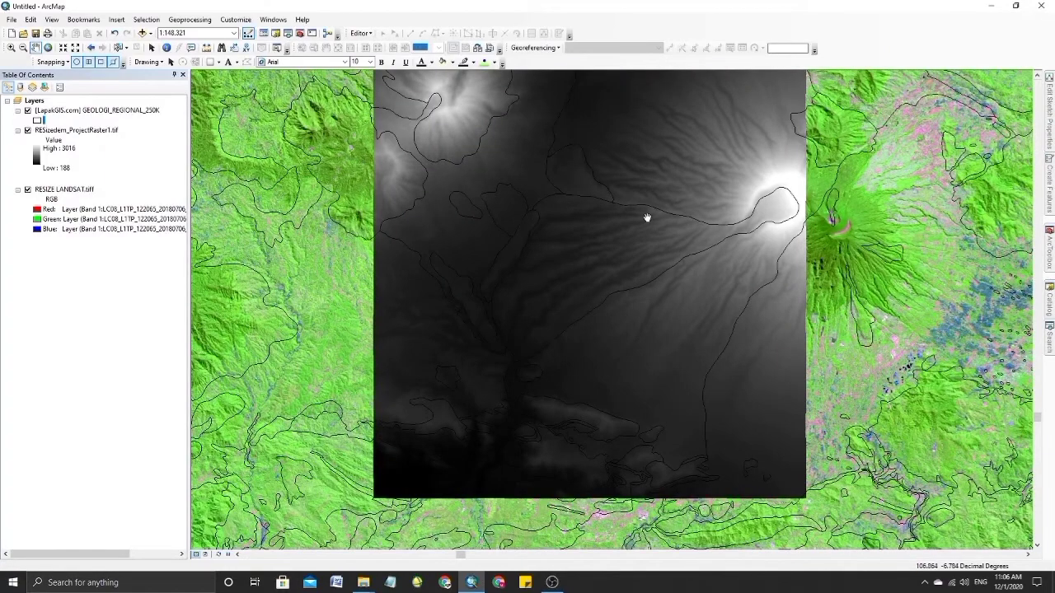
{"action": "left_click_drag", "start_coordinate": [658, 246], "coordinate": [654, 282]}
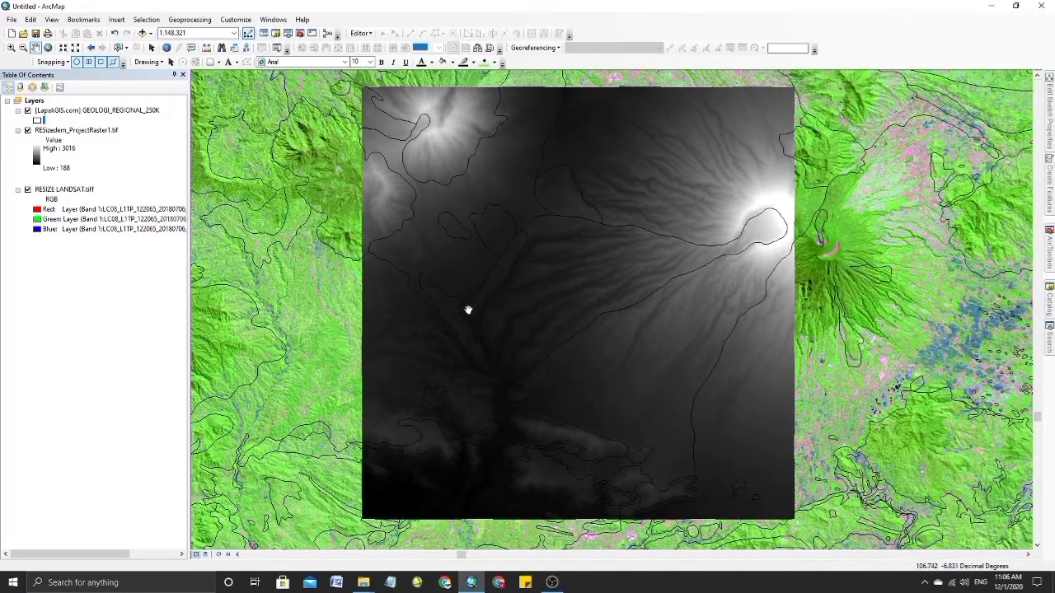
{"action": "left_click_drag", "start_coordinate": [727, 281], "coordinate": [730, 286]}
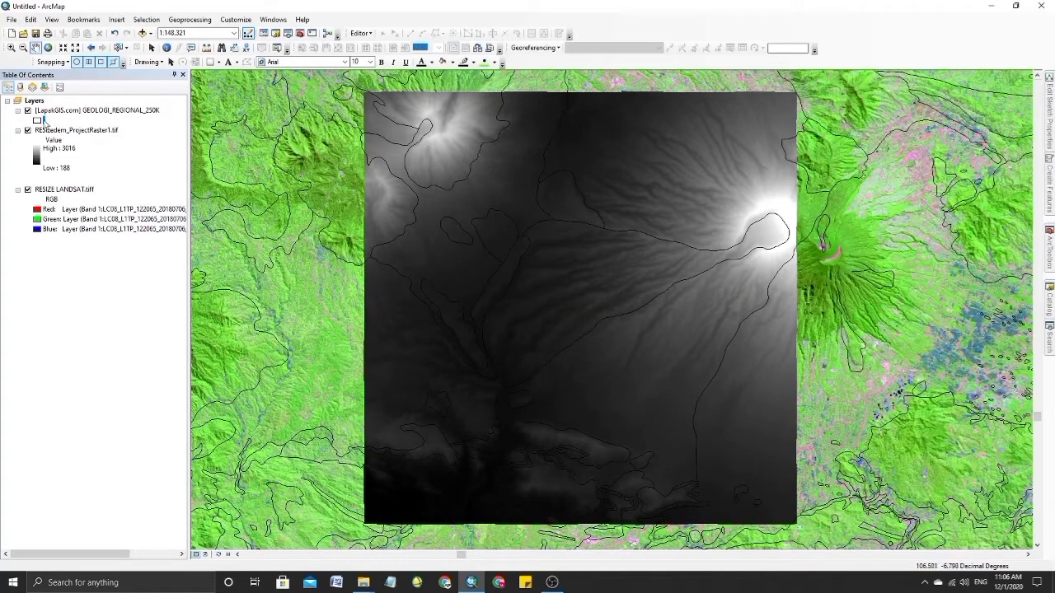
- Give the GEOLOGI_REGIONAL_250K polygons a dark red outline with a width of 1
{"action": "left_click", "coordinate": [39, 121]}
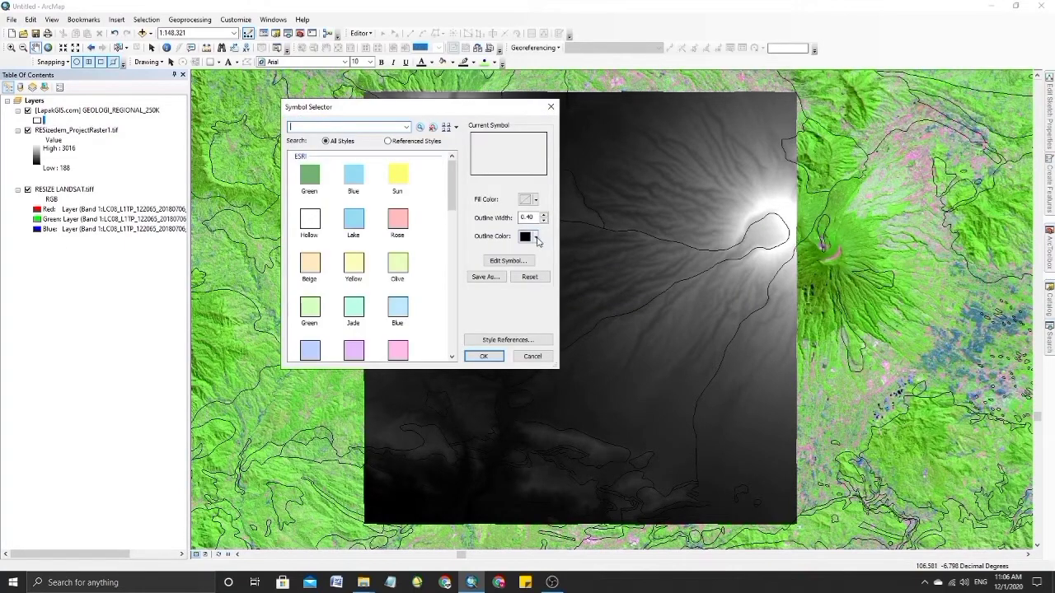
{"action": "left_click", "coordinate": [537, 239]}
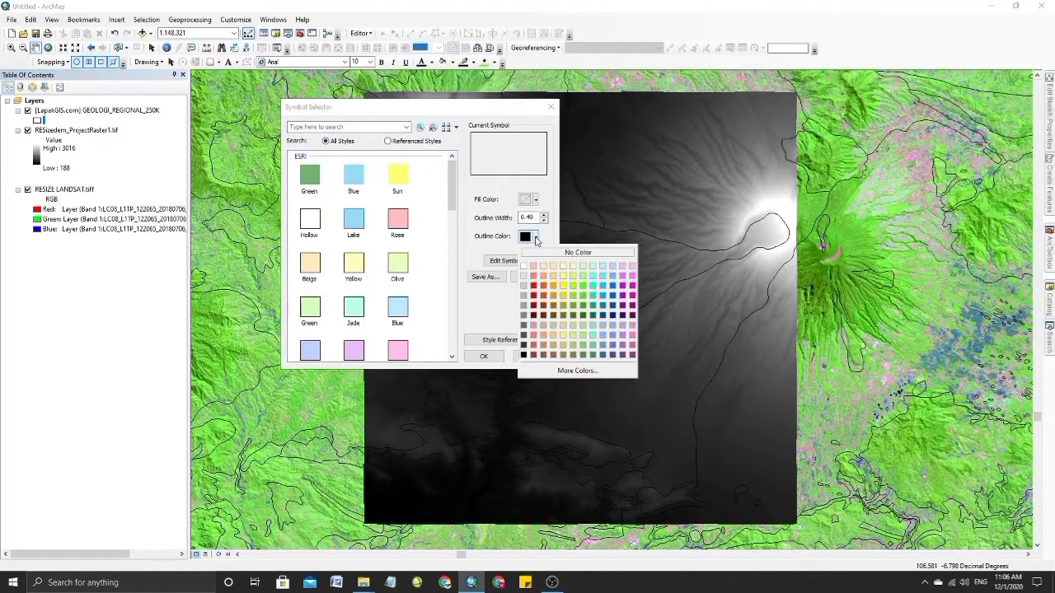
{"action": "left_click", "coordinate": [534, 304]}
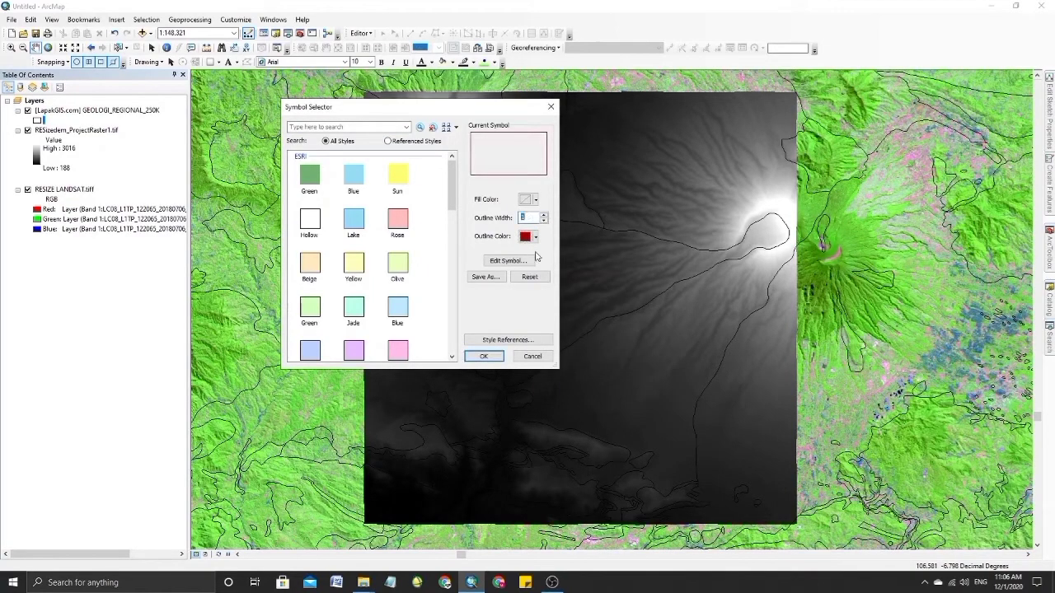
{"action": "left_click", "coordinate": [484, 356]}
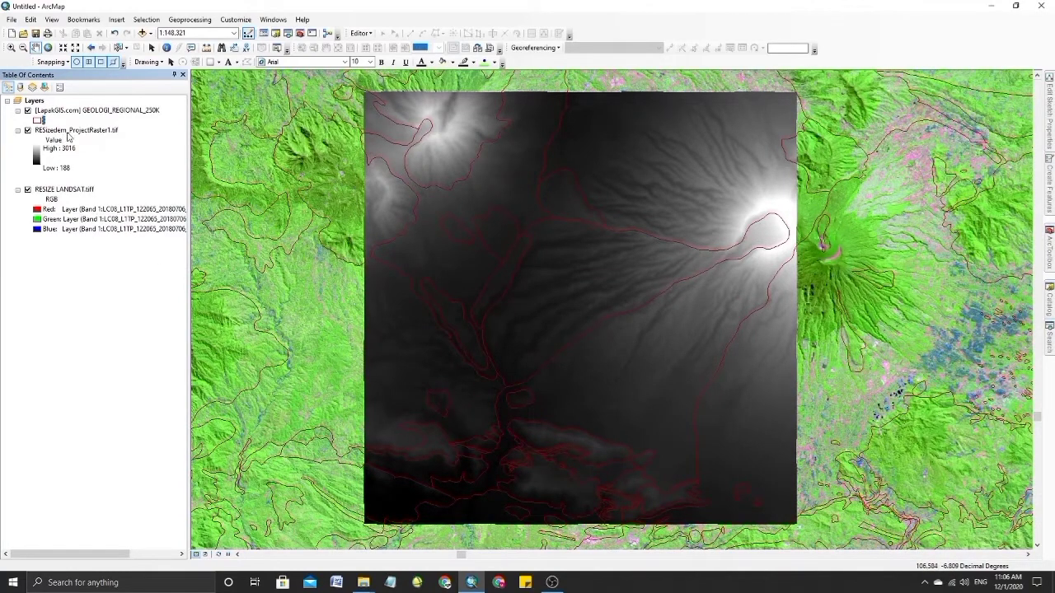
- Find the Contour (Spatial Analyst) tool by searching for "contour" and generate contour lines from RESizedem_ProjectRaster1.tif at a fixed interval
{"action": "left_click", "coordinate": [70, 131]}
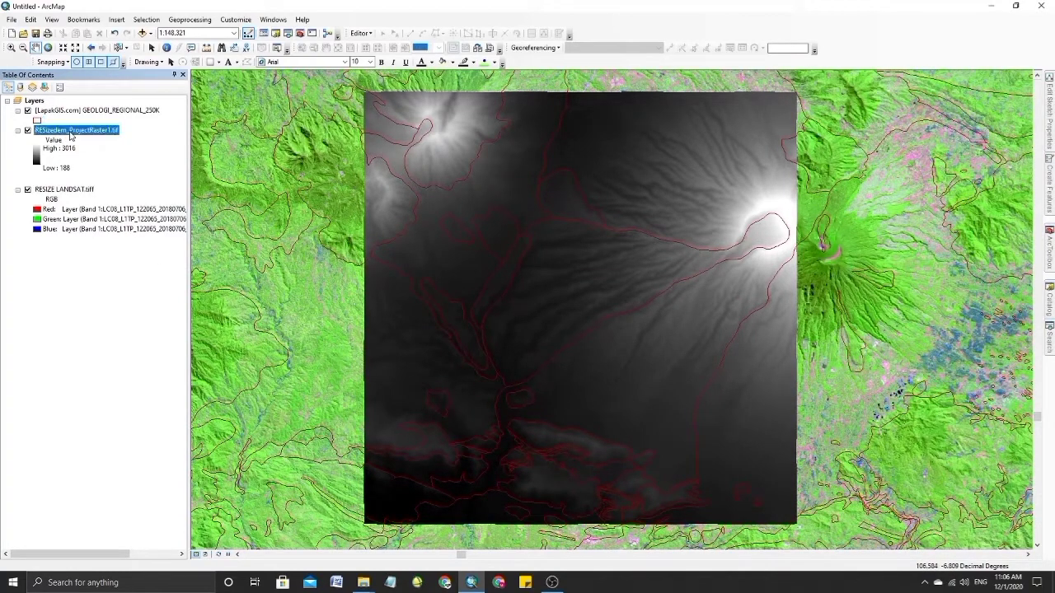
{"action": "left_click", "coordinate": [1049, 334]}
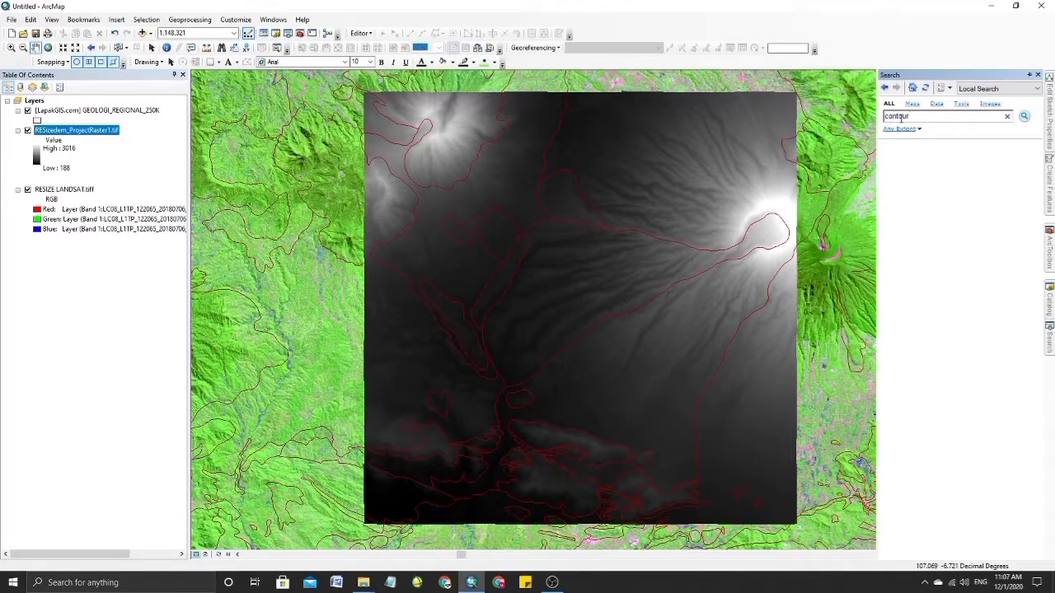
{"action": "left_click", "coordinate": [1022, 118]}
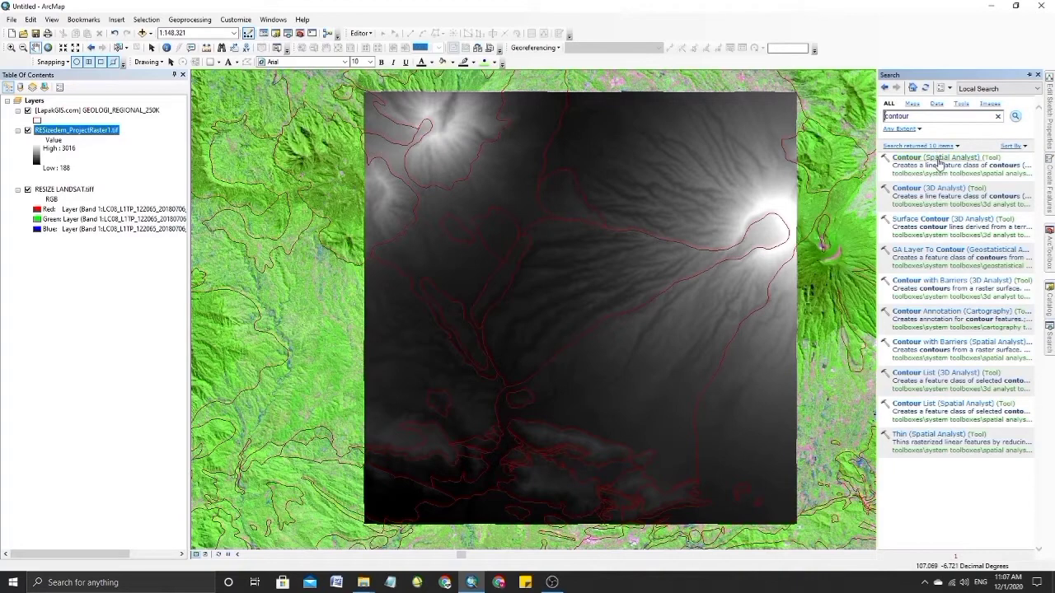
{"action": "left_click", "coordinate": [938, 159]}
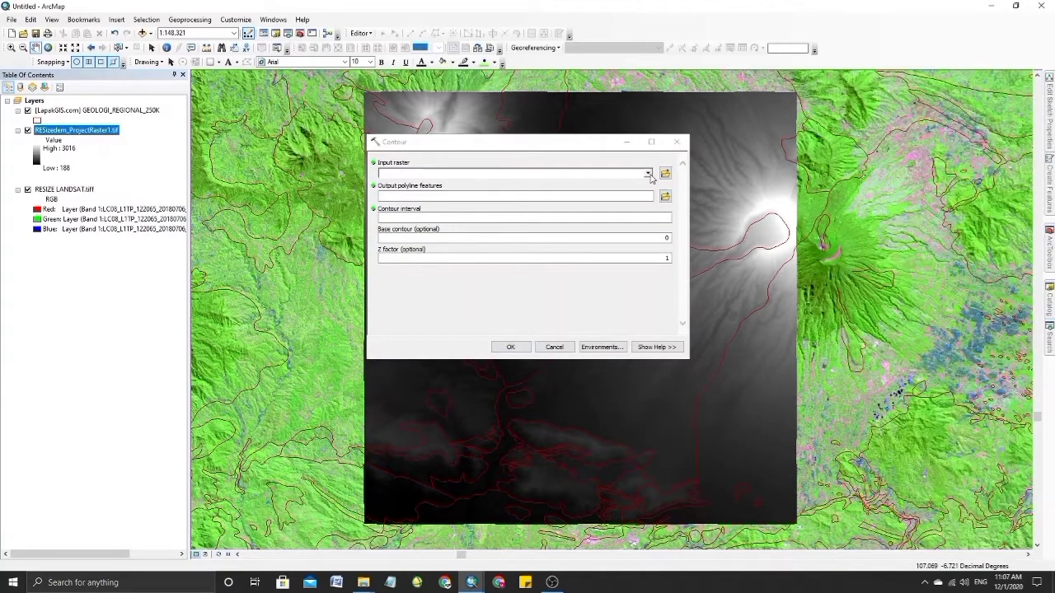
{"action": "left_click", "coordinate": [649, 174]}
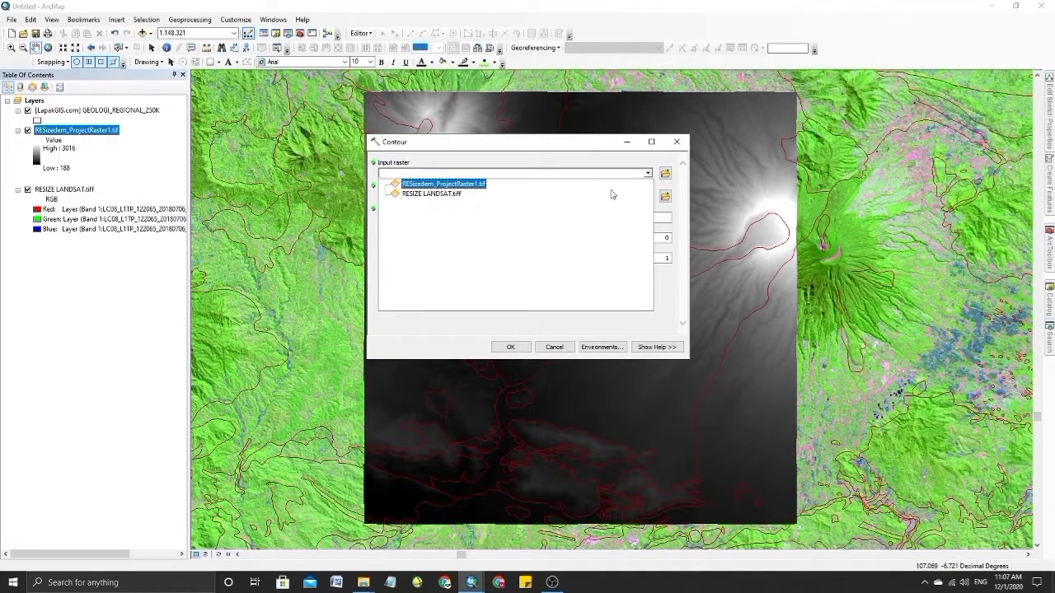
{"action": "left_click", "coordinate": [475, 185]}
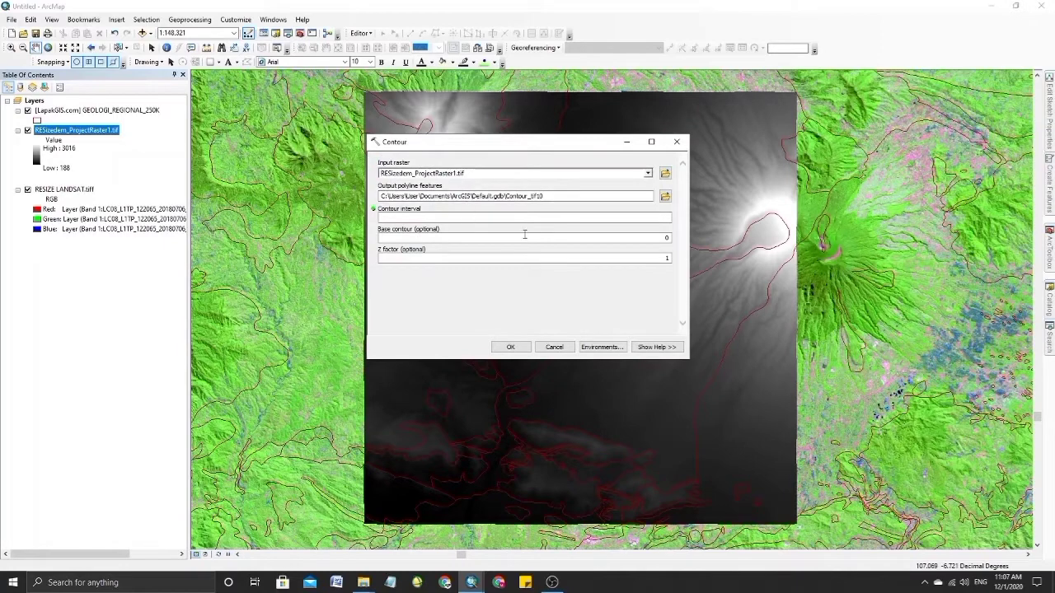
{"action": "left_click", "coordinate": [650, 219]}
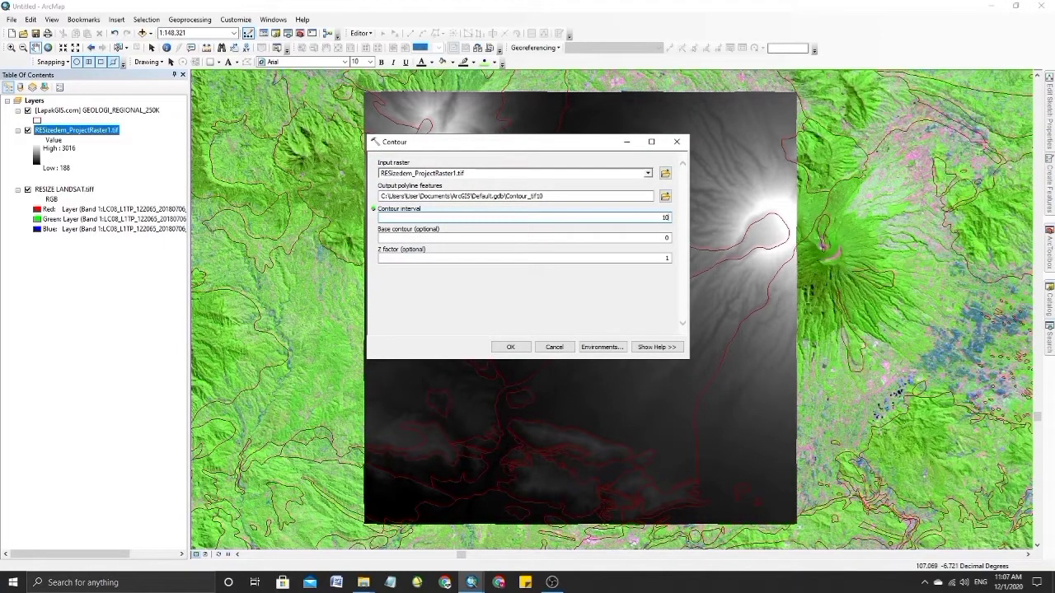
{"action": "left_click", "coordinate": [515, 347]}
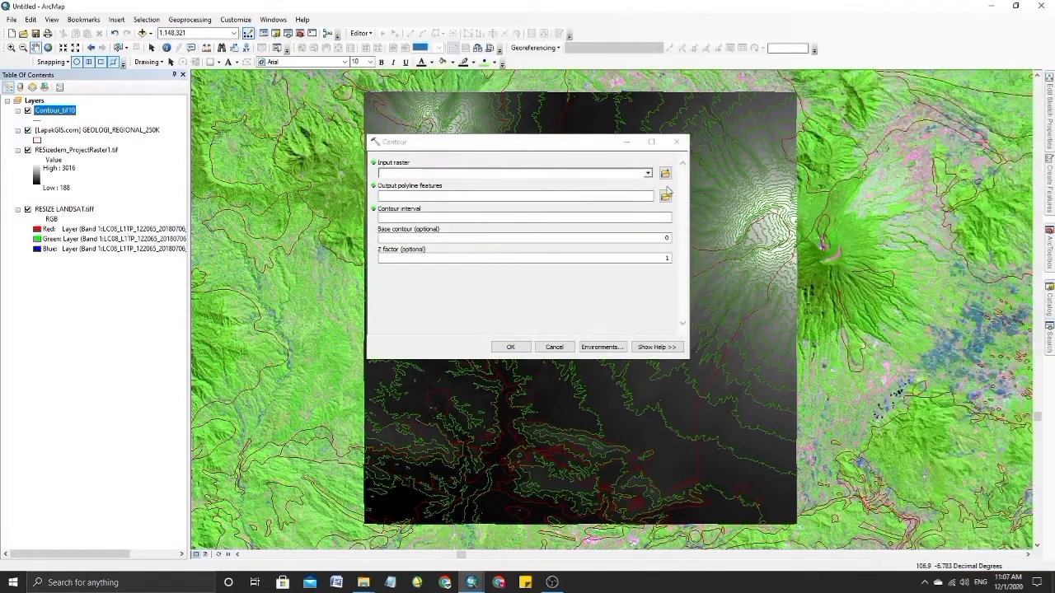
- Generate a second contour set from RESizedem_ProjectRaster1.tif with a wider contour interval
{"action": "left_click", "coordinate": [648, 175]}
{"action": "left_click", "coordinate": [511, 182]}
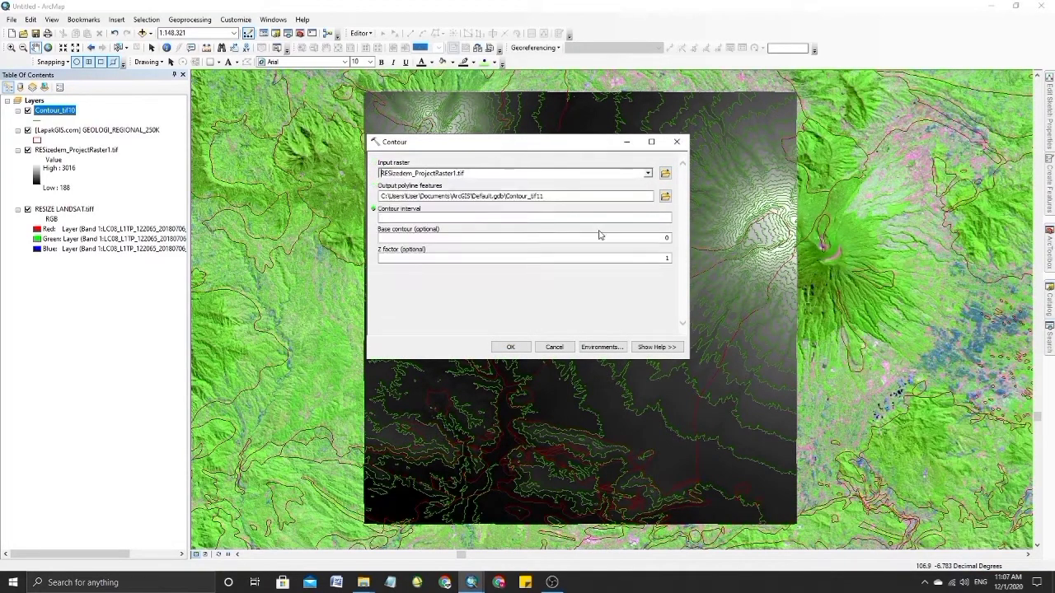
{"action": "left_click", "coordinate": [653, 219]}
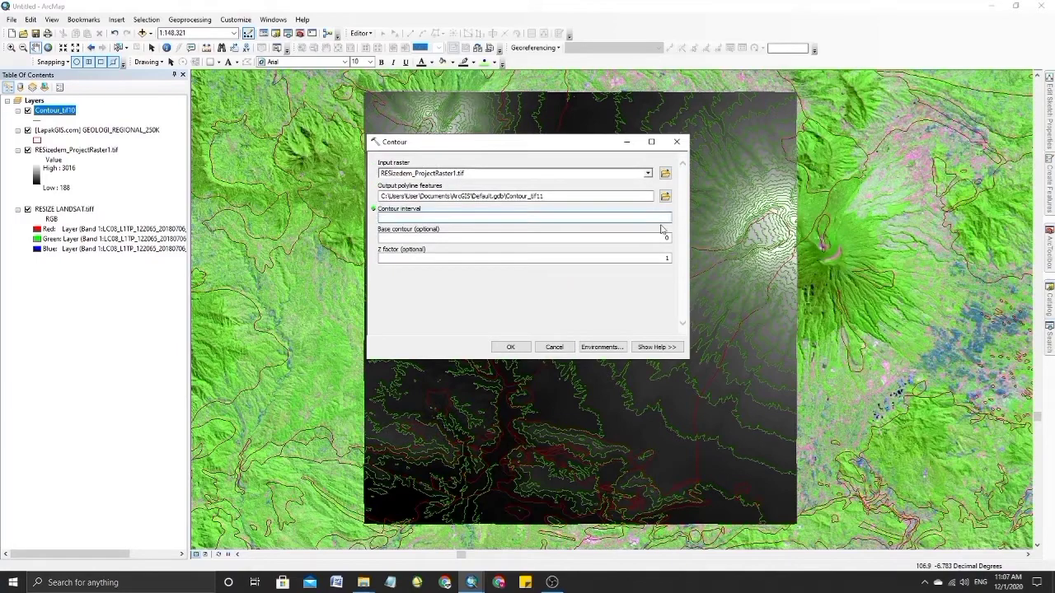
{"action": "left_click", "coordinate": [506, 347]}
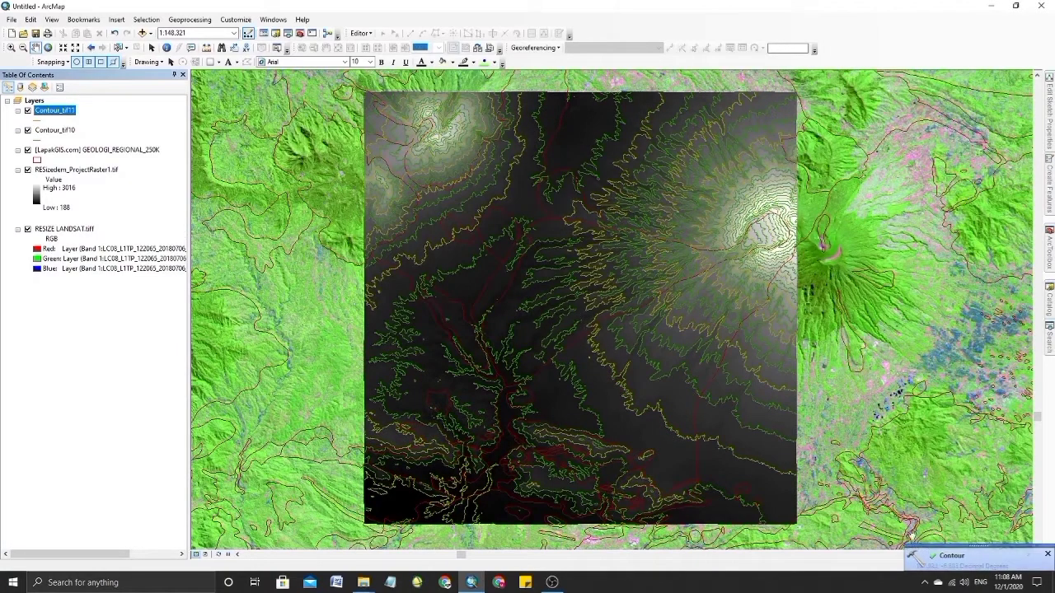
- Hide the DEM raster and restyle the contours with thick lines, blue for Contour_tif11 and yellow for Contour_tif10
{"action": "left_click_drag", "start_coordinate": [608, 303], "coordinate": [618, 297]}
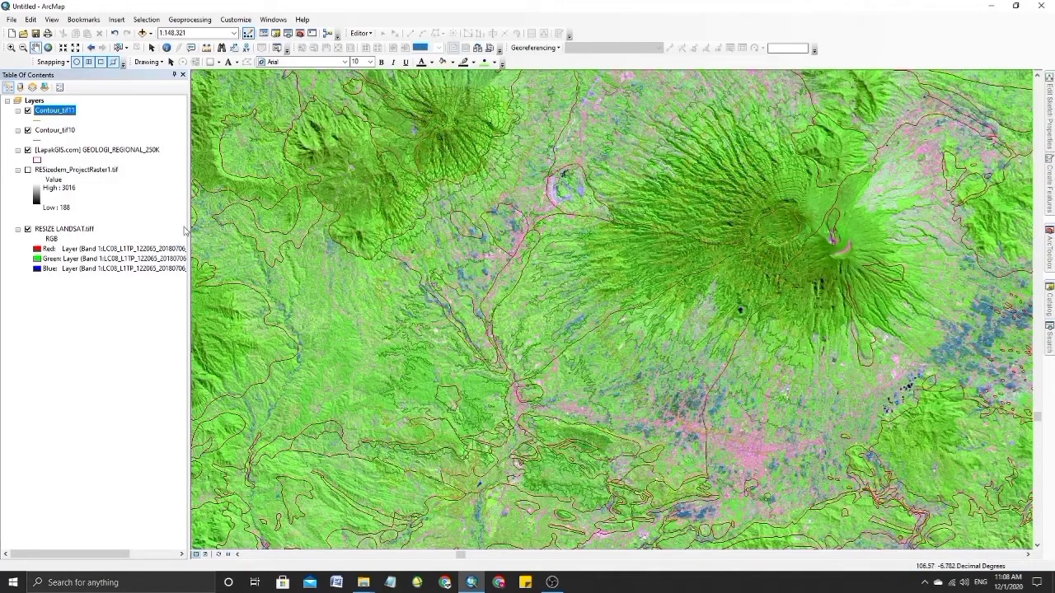
{"action": "left_click", "coordinate": [38, 121]}
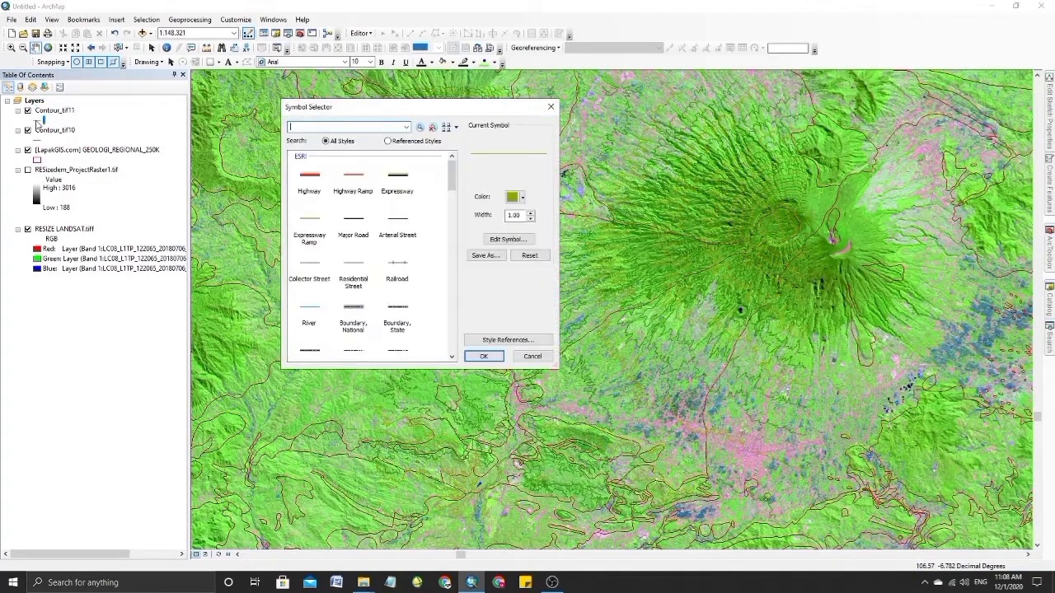
{"action": "left_click", "coordinate": [520, 198]}
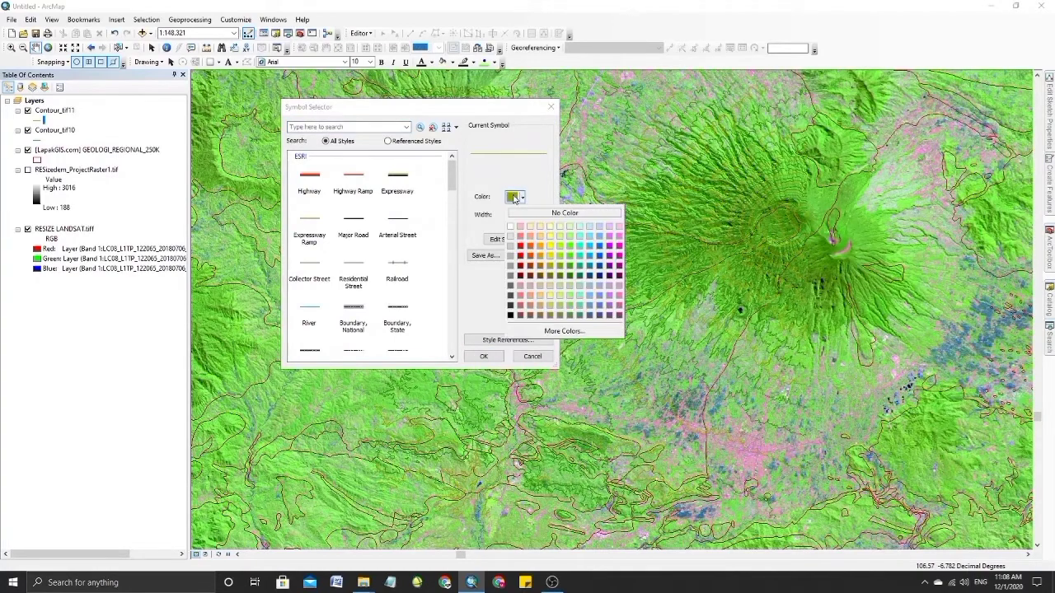
{"action": "left_click", "coordinate": [599, 265]}
{"action": "left_click", "coordinate": [483, 355]}
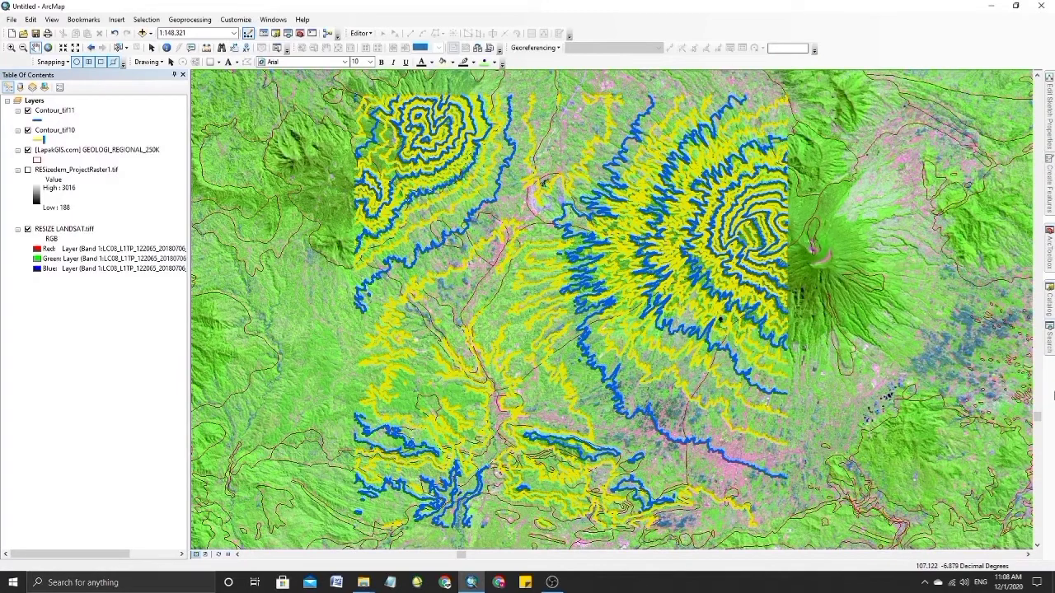
- Start a new shapefile in the Rekaman PJ folder inside PJ Geofis, named peta_morfo with the Polygon feature type
{"action": "left_click", "coordinate": [1051, 301]}
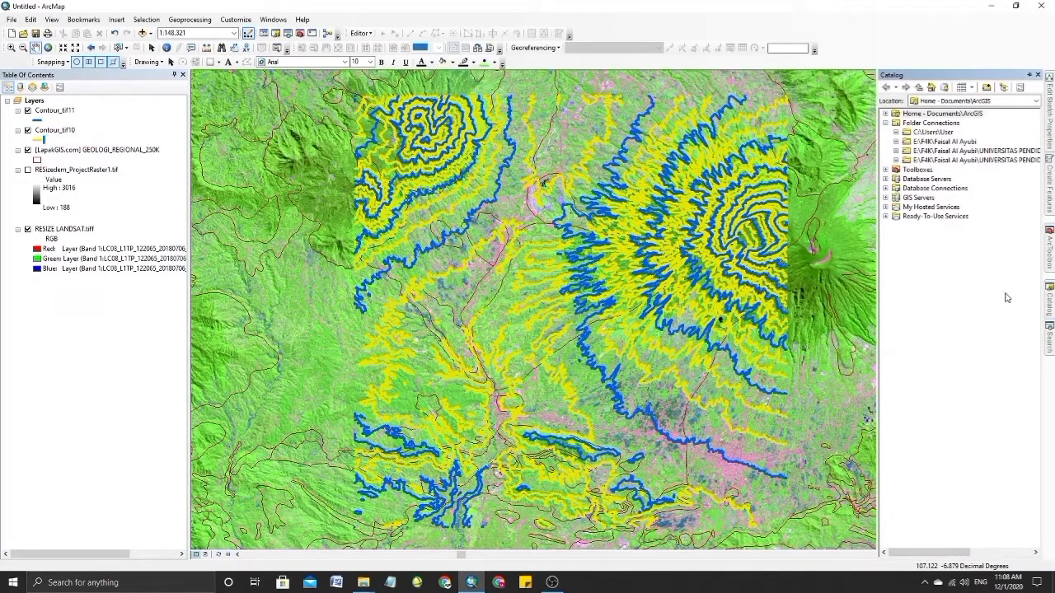
{"action": "left_click", "coordinate": [896, 160]}
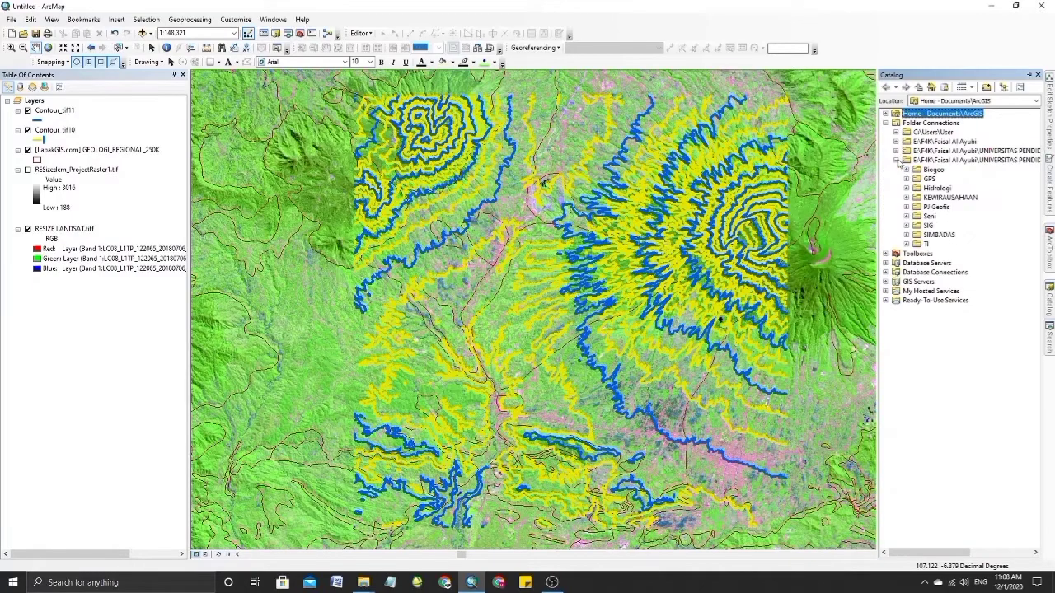
{"action": "left_click", "coordinate": [907, 207]}
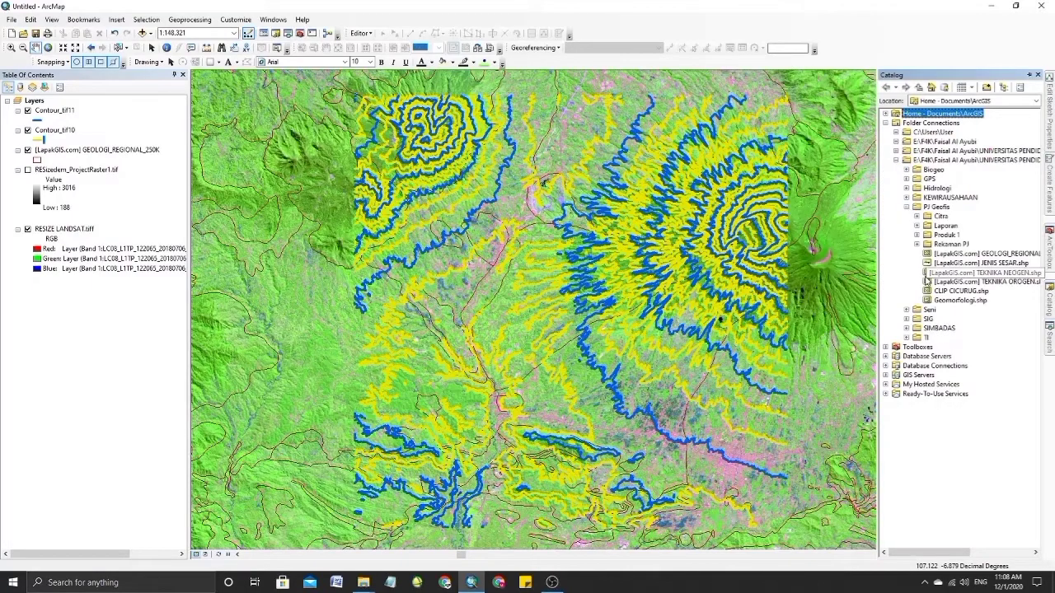
{"action": "right_click", "coordinate": [947, 245]}
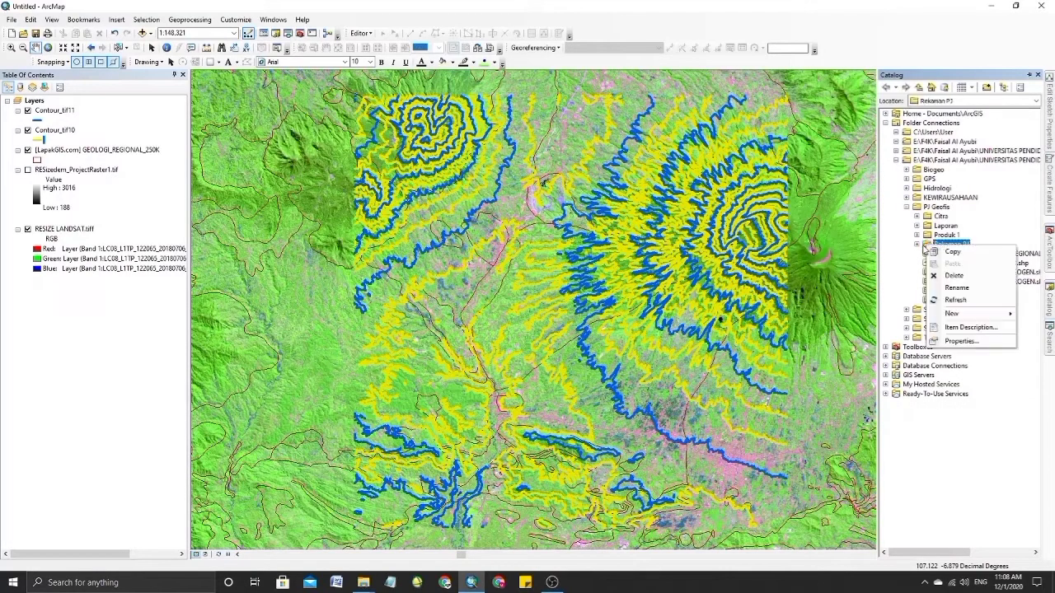
{"action": "mouse_move", "coordinate": [954, 314]}
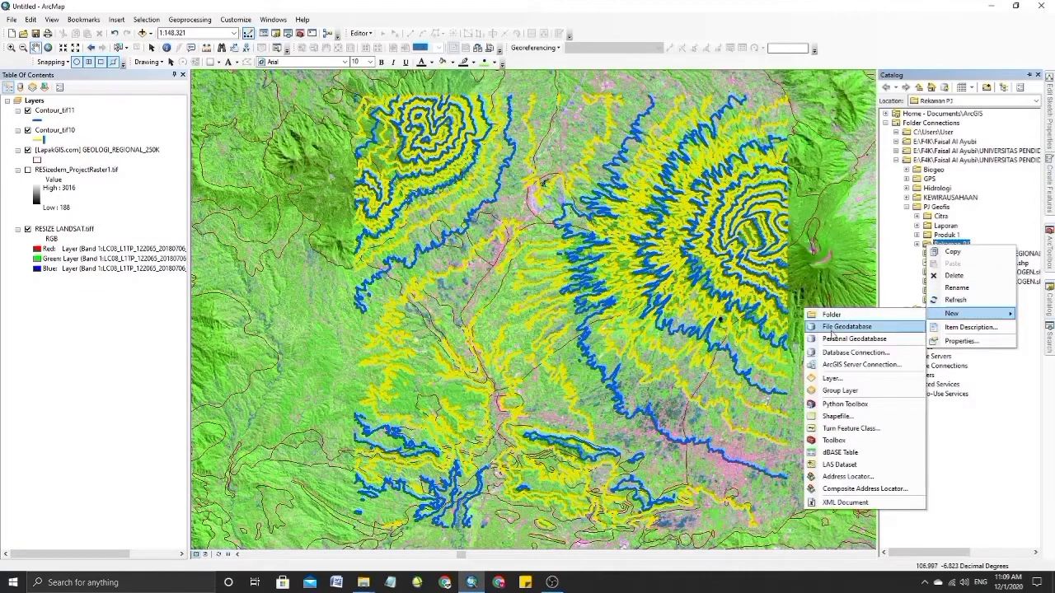
{"action": "left_click", "coordinate": [840, 419]}
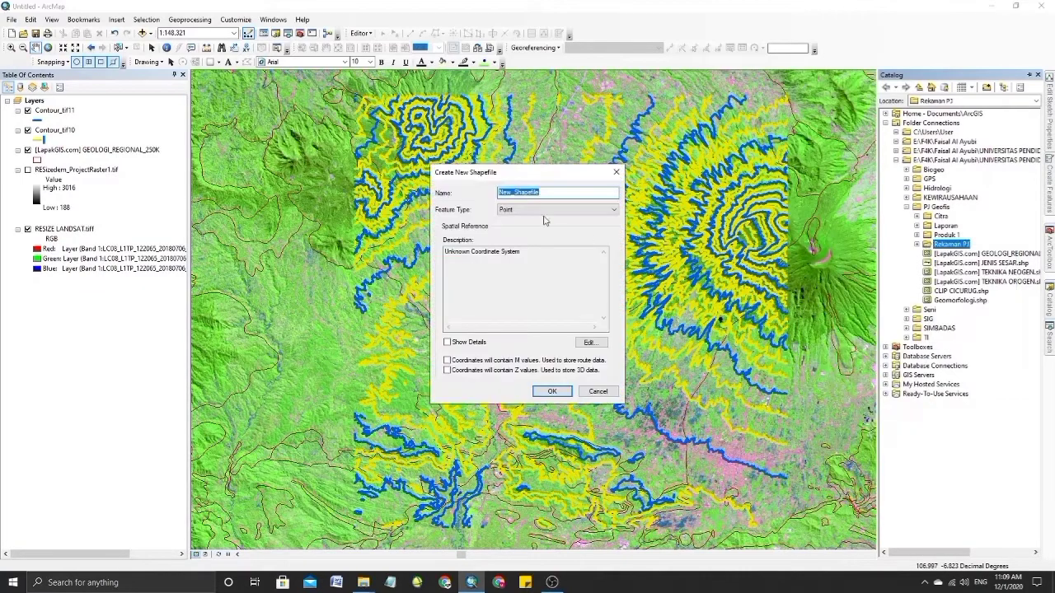
{"action": "type", "text": "peta_morfo"}
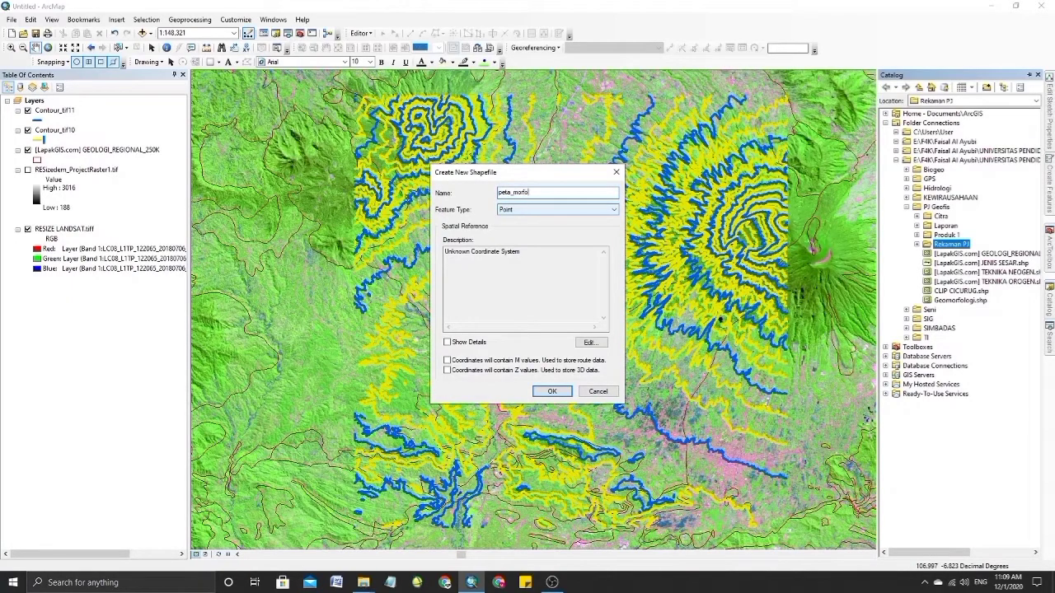
{"action": "left_click", "coordinate": [575, 213]}
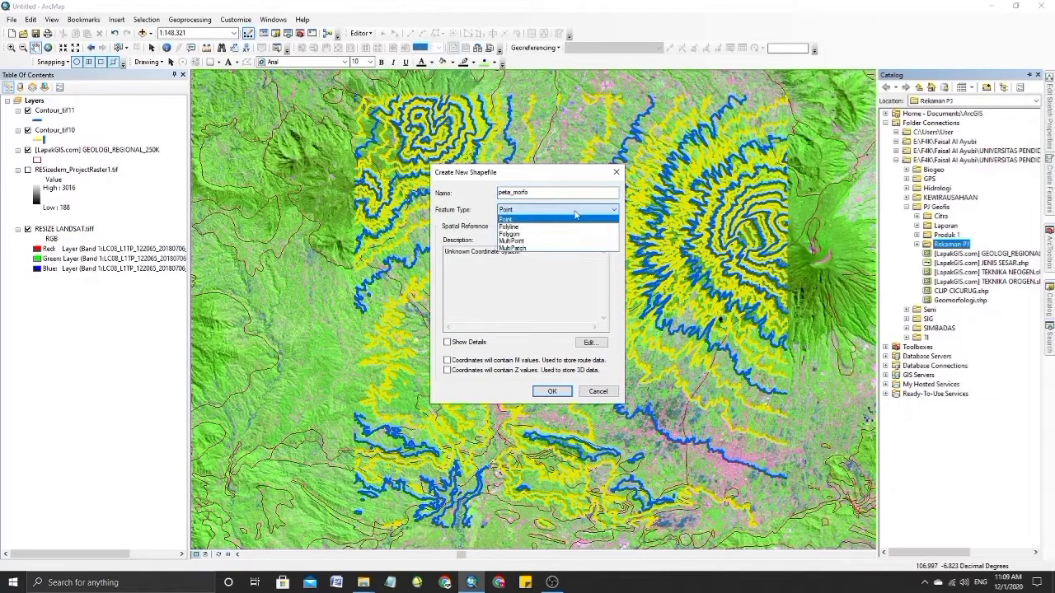
{"action": "left_click", "coordinate": [548, 237]}
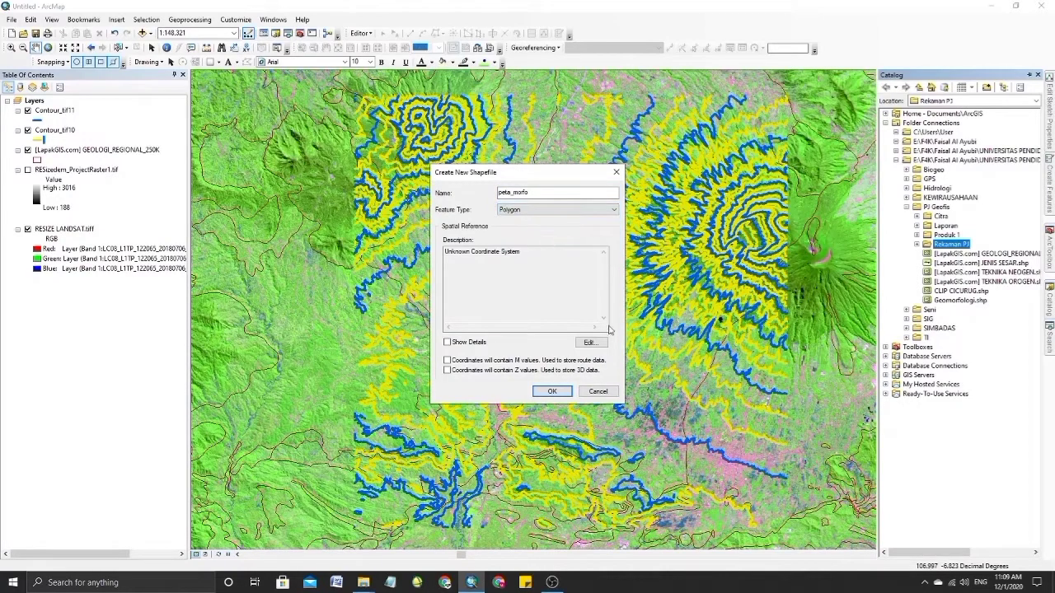
- Assign the WGS 1984 geographic coordinate system to the new shapefile and create it
{"action": "left_click", "coordinate": [590, 342]}
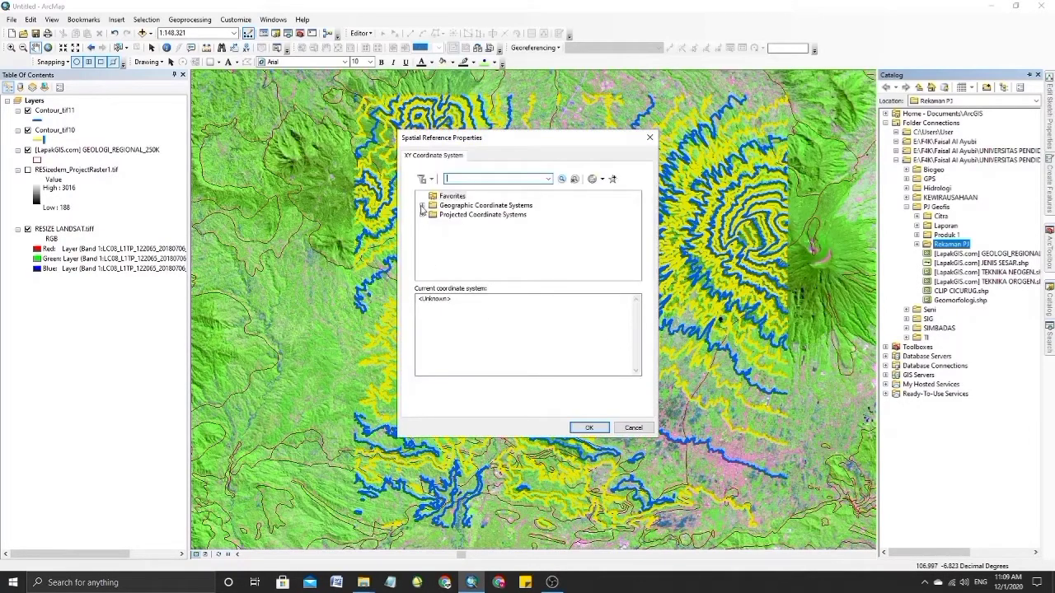
{"action": "left_click", "coordinate": [421, 206]}
{"action": "left_click", "coordinate": [432, 261]}
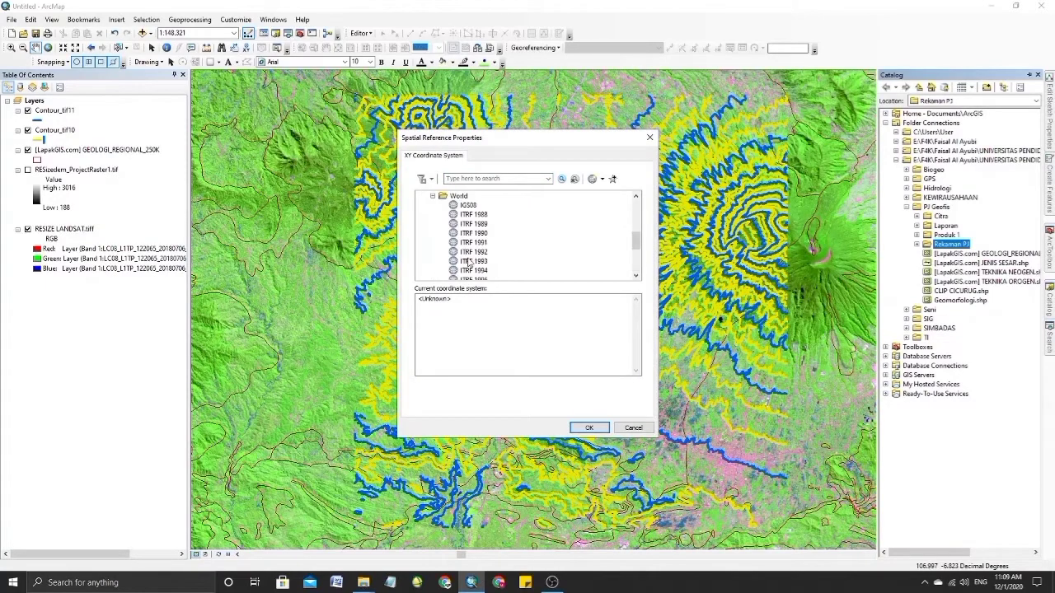
{"action": "scroll", "coordinate": [470, 247], "scroll_direction": "down", "scroll_amount": 1}
{"action": "left_click", "coordinate": [473, 261]}
{"action": "left_click", "coordinate": [590, 428]}
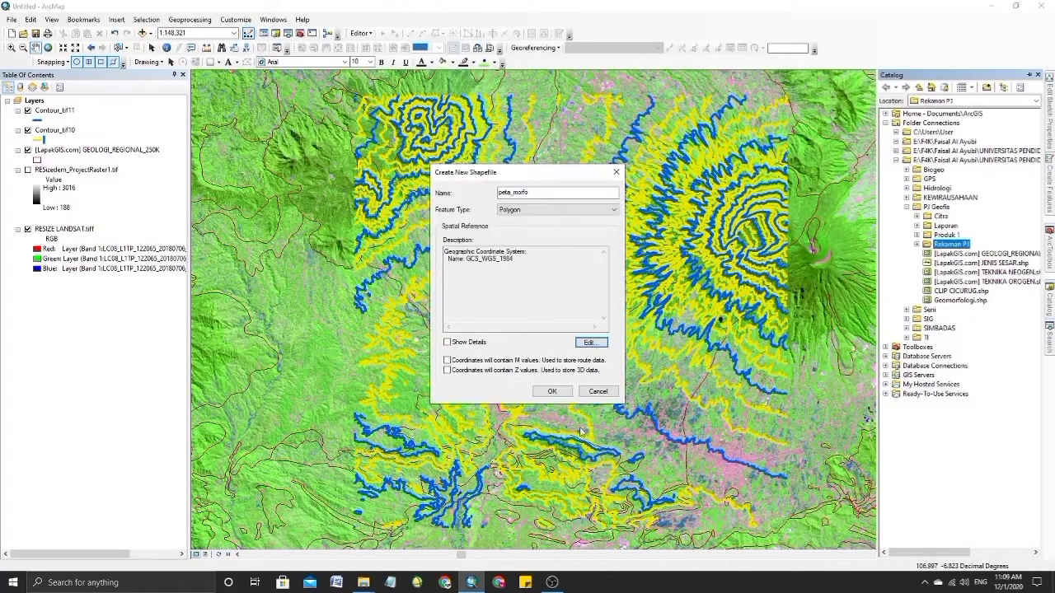
{"action": "left_click", "coordinate": [561, 397]}
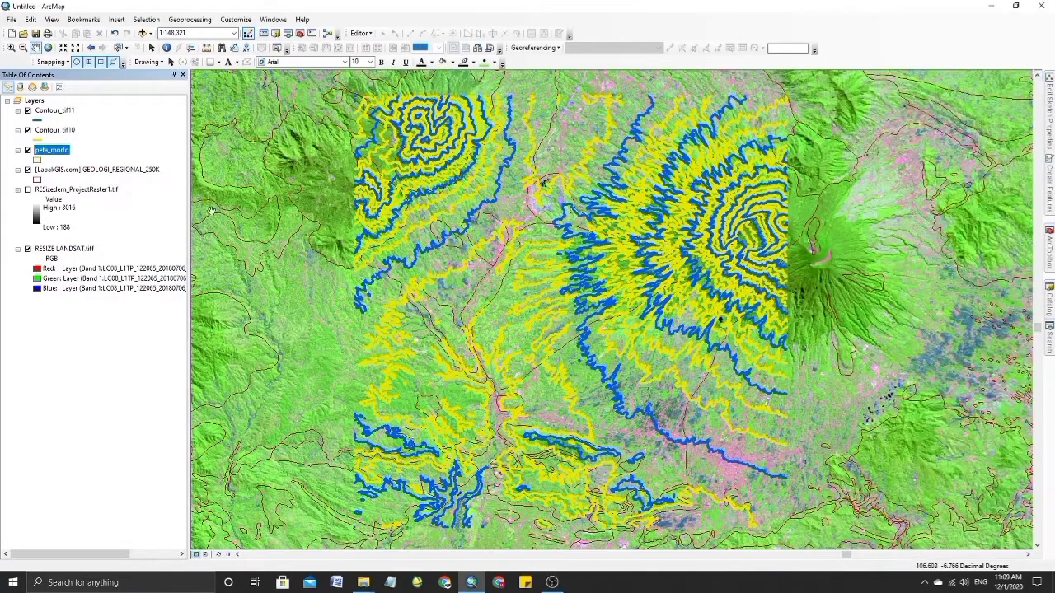
- Change the peta_morfo layer's symbol to the Rose fill style
{"action": "left_click", "coordinate": [52, 153]}
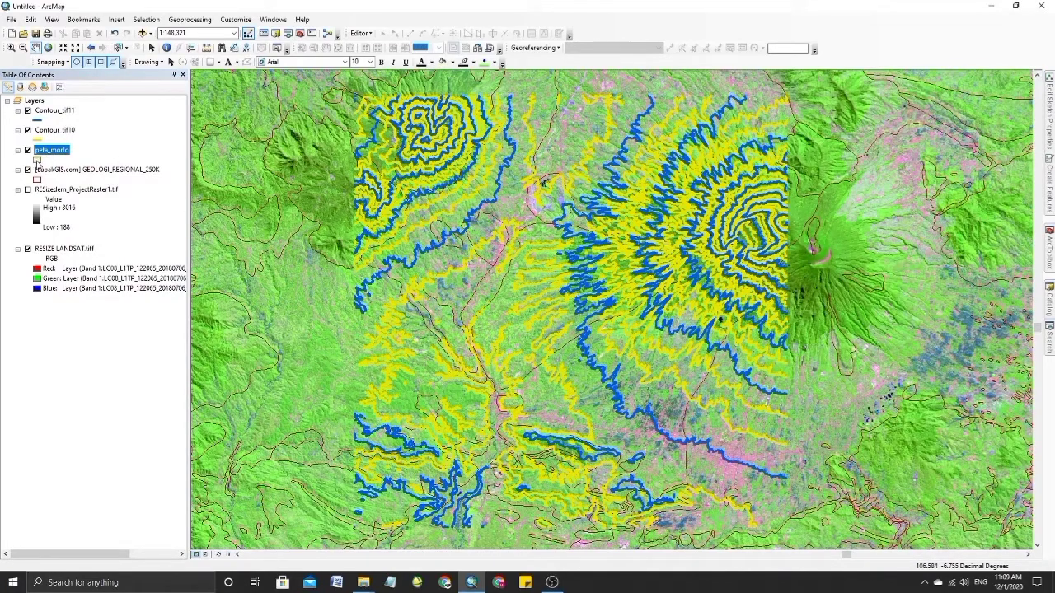
{"action": "left_click", "coordinate": [37, 160]}
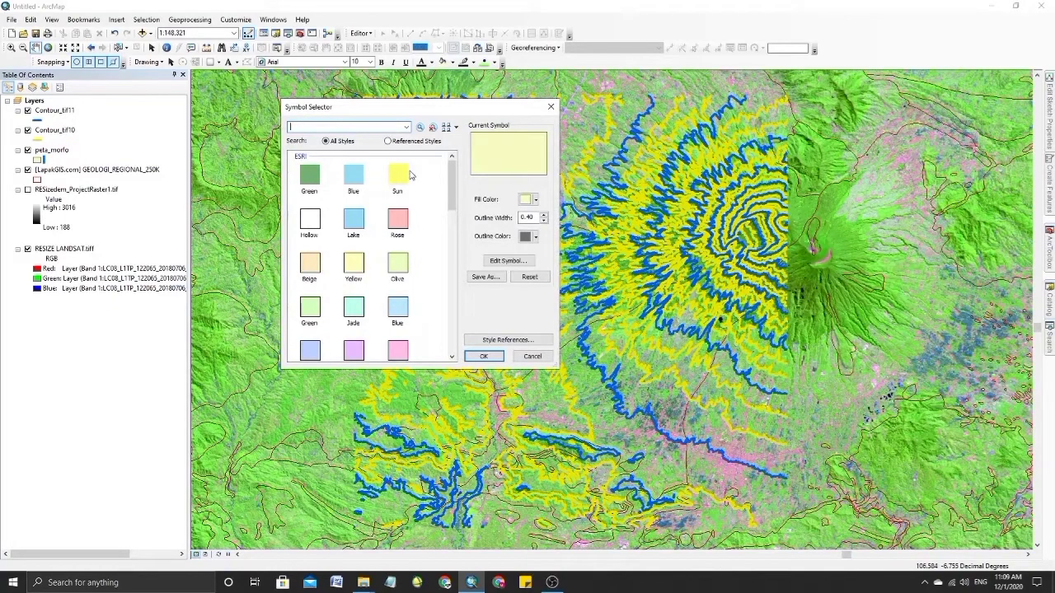
{"action": "left_click", "coordinate": [398, 220]}
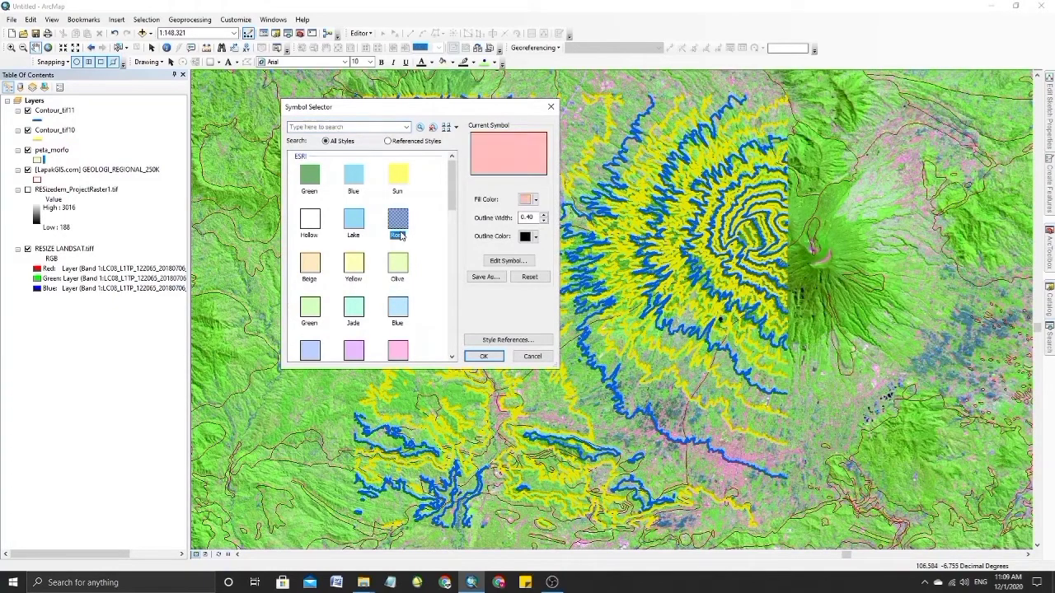
{"action": "left_click", "coordinate": [493, 358]}
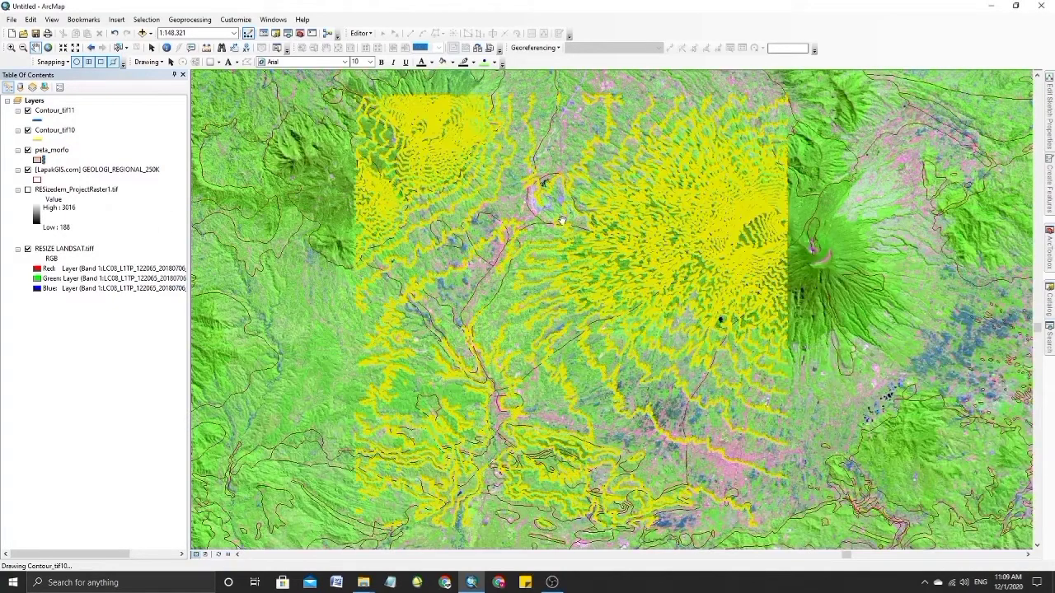
- Start an edit session on the peta_morfo layer, continuing past the spatial reference warnings
{"action": "left_click", "coordinate": [360, 33]}
{"action": "left_click", "coordinate": [380, 47]}
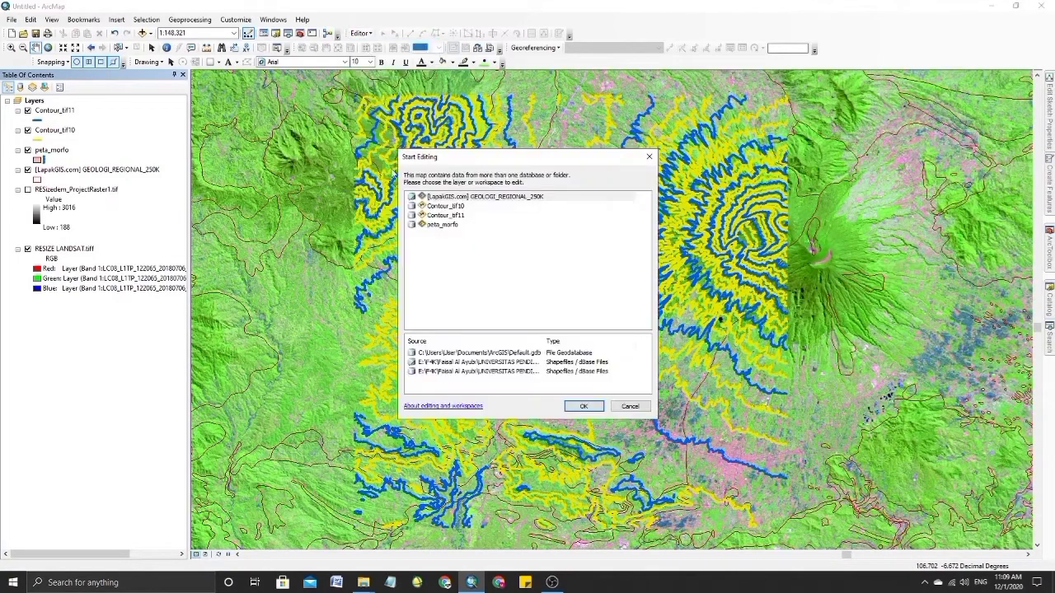
{"action": "left_click", "coordinate": [445, 225]}
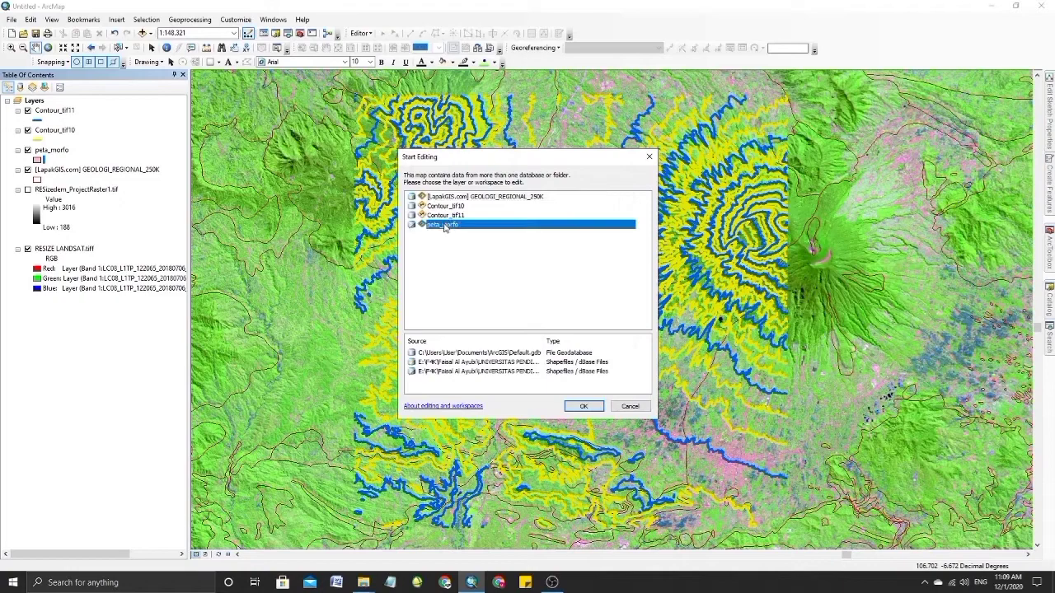
{"action": "left_click", "coordinate": [584, 406]}
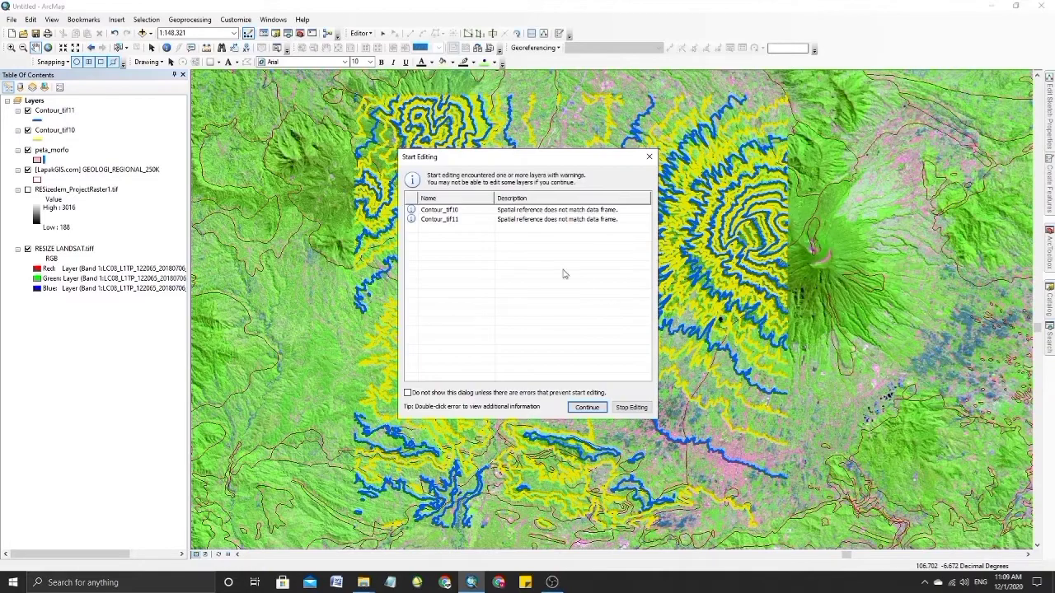
{"action": "left_click", "coordinate": [585, 408]}
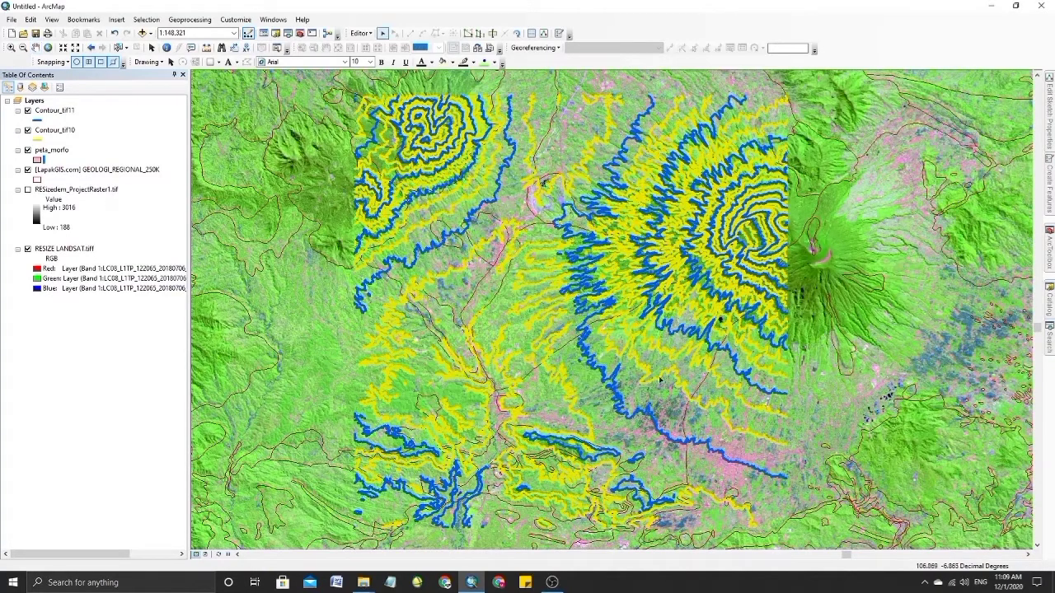
- Select the peta_morfo feature template with the Polygon construction tool
{"action": "mouse_move", "coordinate": [1050, 344]}
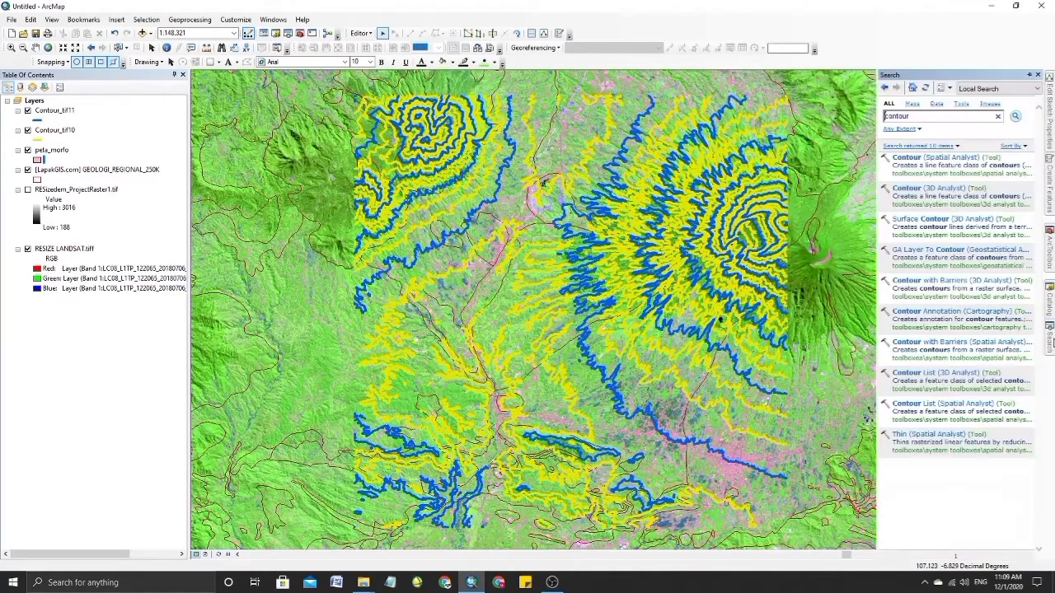
{"action": "mouse_move", "coordinate": [1050, 304]}
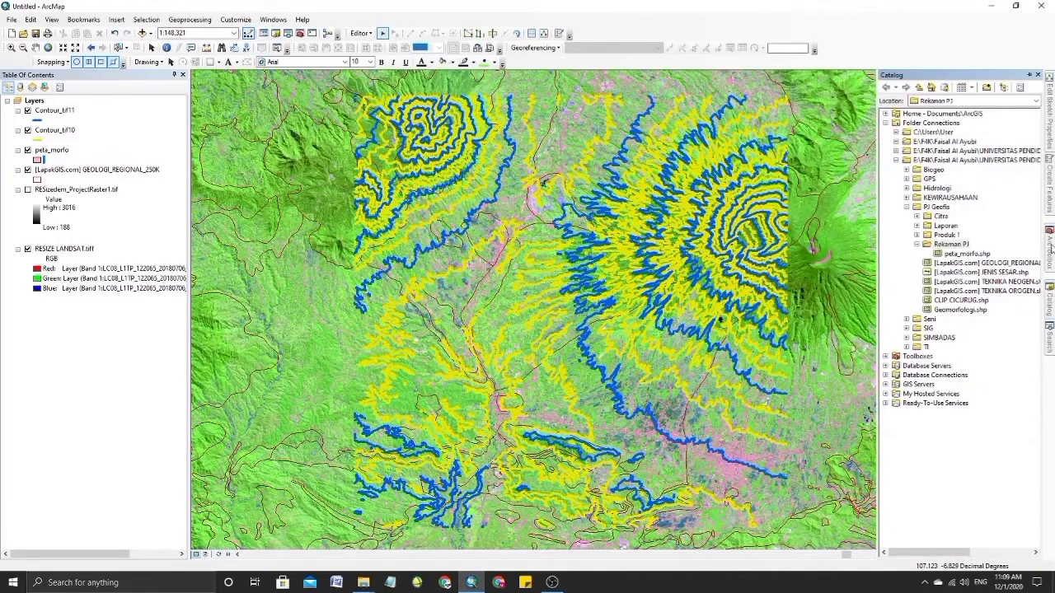
{"action": "mouse_move", "coordinate": [1050, 183]}
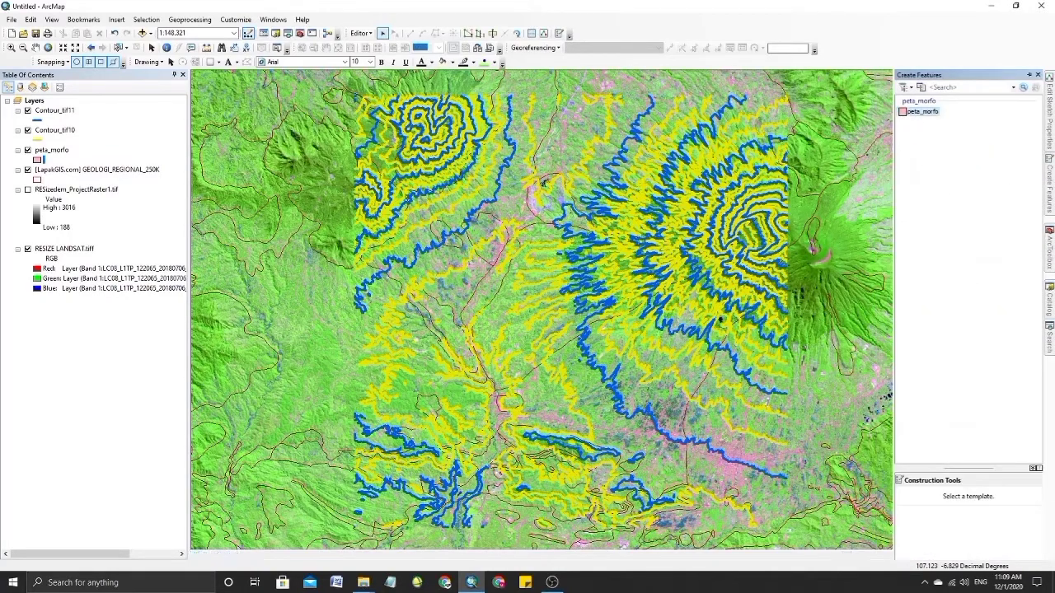
{"action": "left_click", "coordinate": [919, 118]}
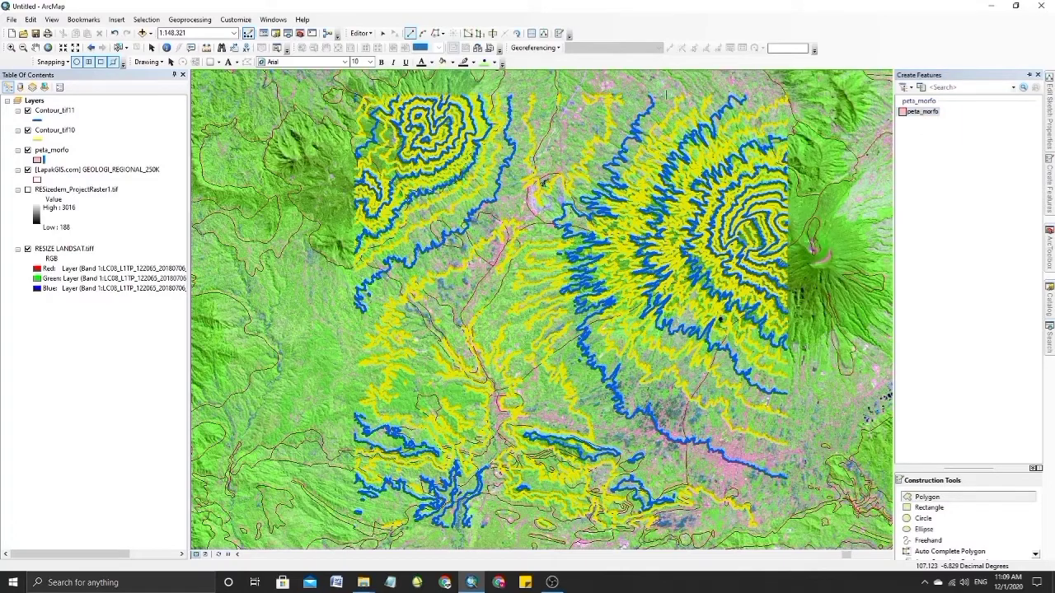
- Begin a peta_morfo polygon at the northern end of a yellow contour northwest of the eastern volcano and trace along that contour southwestward
{"action": "left_click_drag", "start_coordinate": [666, 94], "coordinate": [633, 199]}
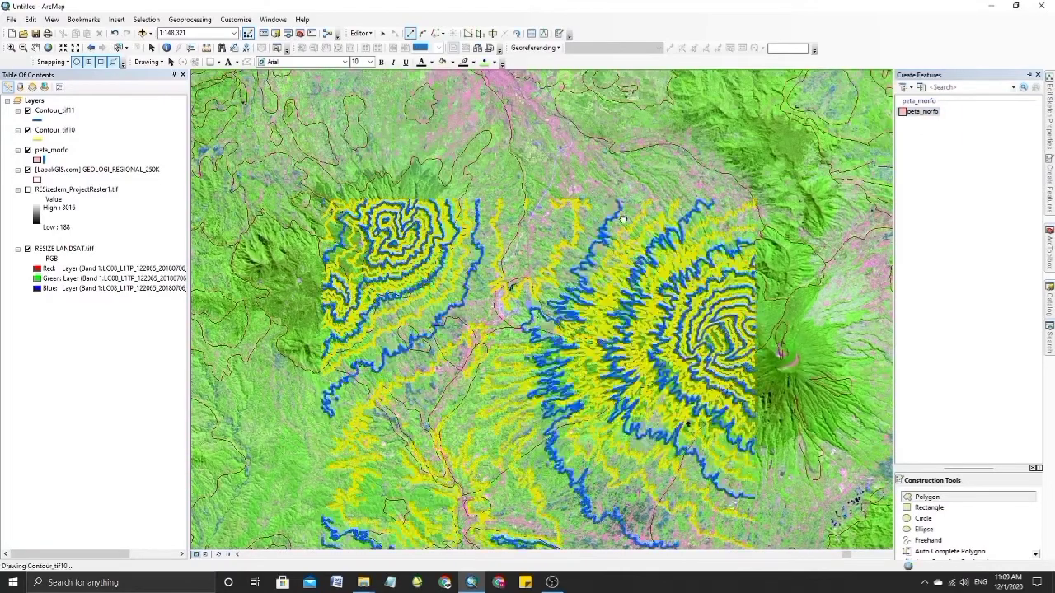
{"action": "scroll", "coordinate": [621, 220], "scroll_direction": "up", "scroll_amount": 3}
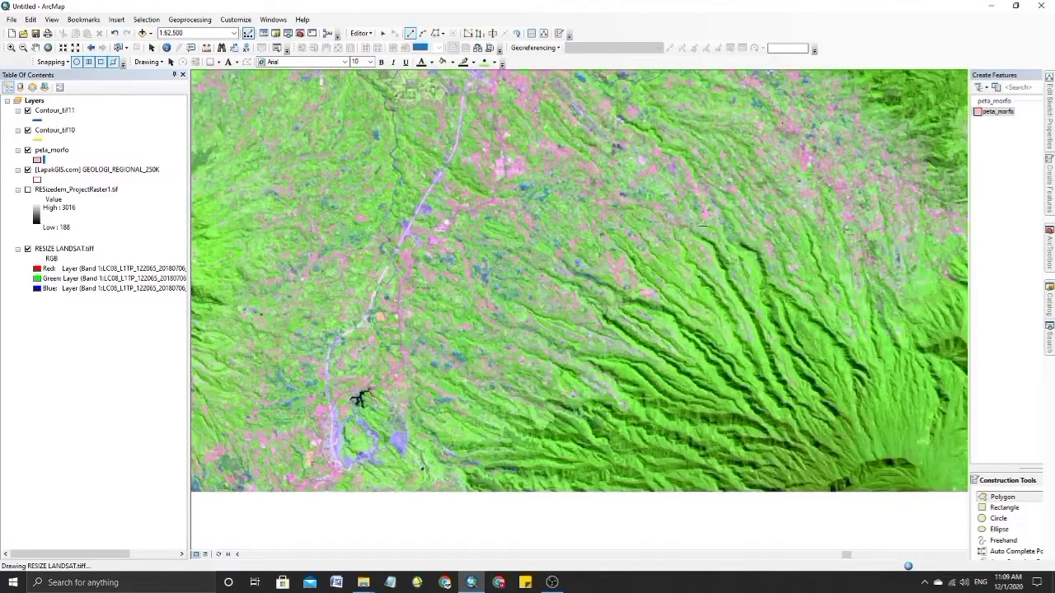
{"action": "scroll", "coordinate": [703, 237], "scroll_direction": "up", "scroll_amount": 2}
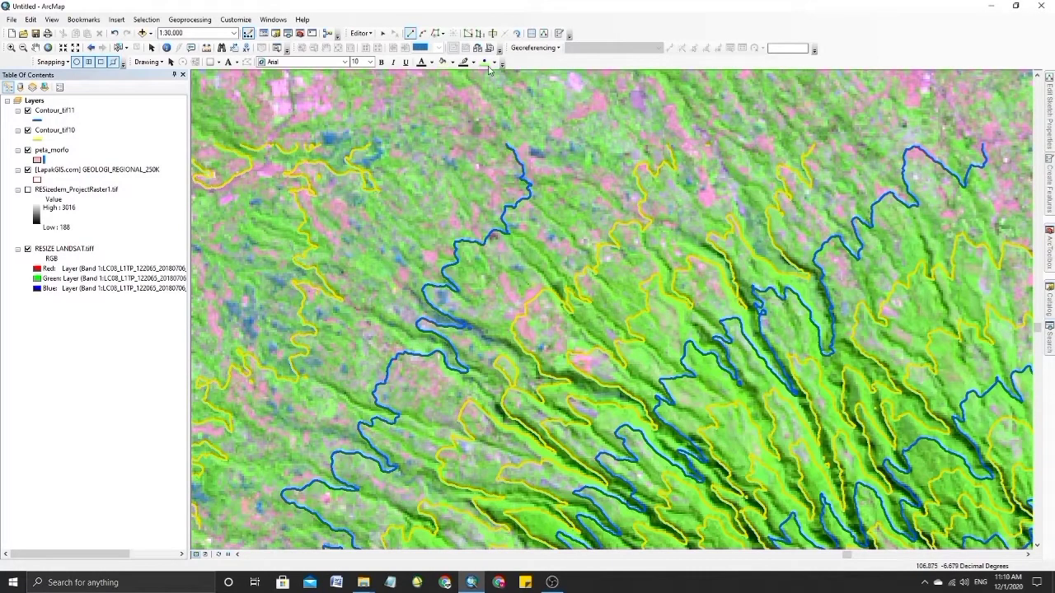
{"action": "left_click", "coordinate": [412, 34]}
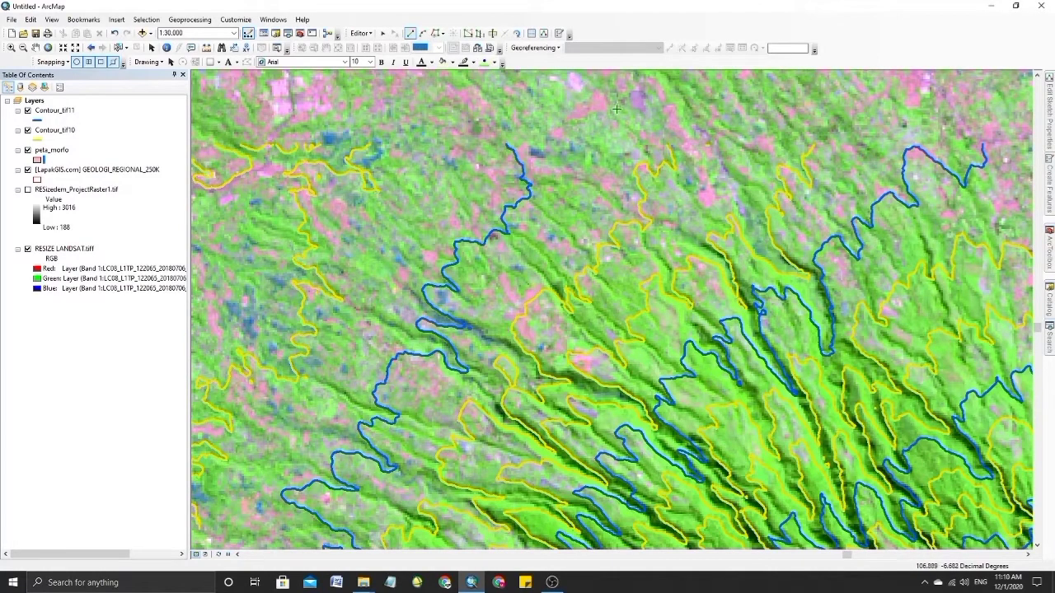
{"action": "left_click", "coordinate": [670, 151]}
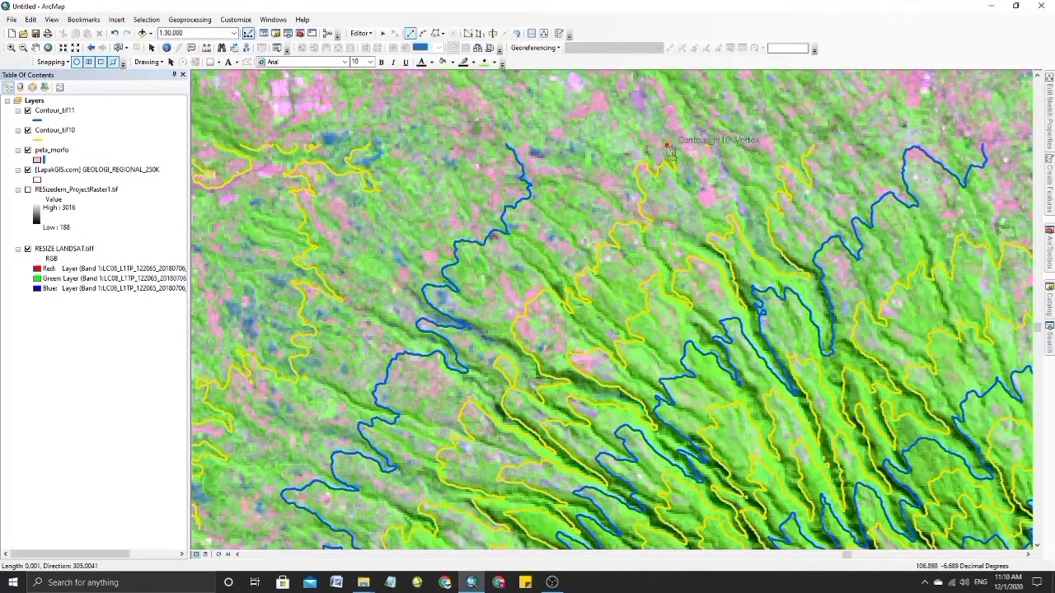
{"action": "left_click", "coordinate": [437, 34]}
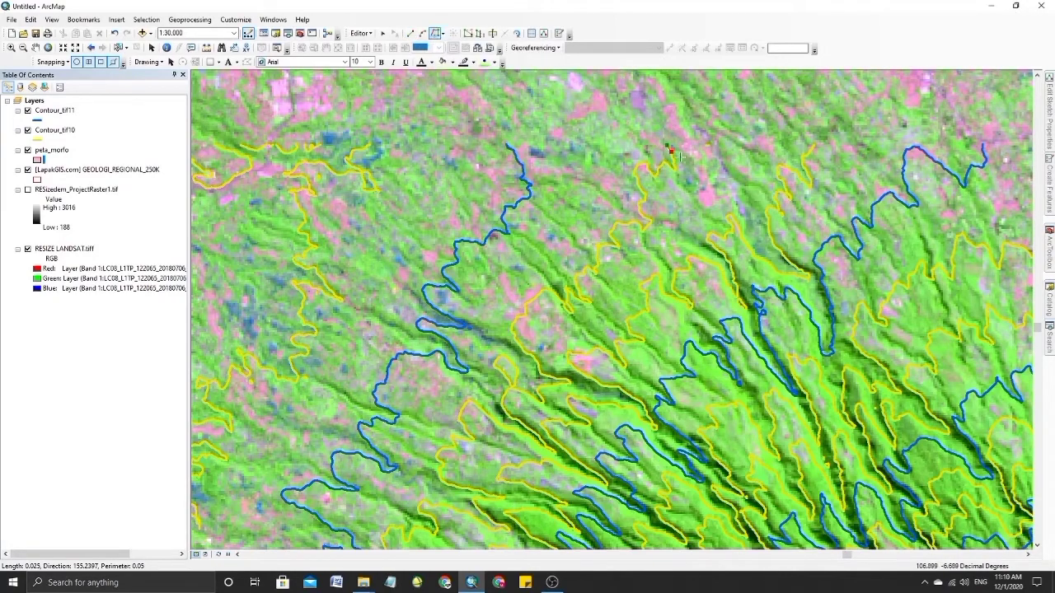
{"action": "left_click", "coordinate": [670, 151]}
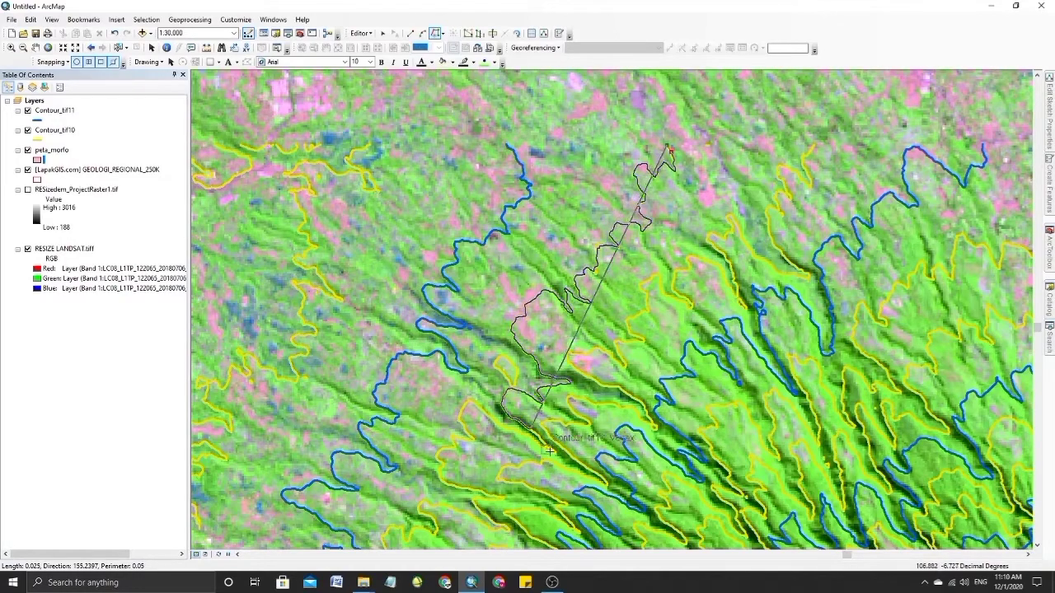
- Extend the polygon boundary southward with straight-segment vertices along the contour bends on the volcano's western flank
{"action": "scroll", "coordinate": [450, 443], "scroll_direction": "up", "scroll_amount": 2}
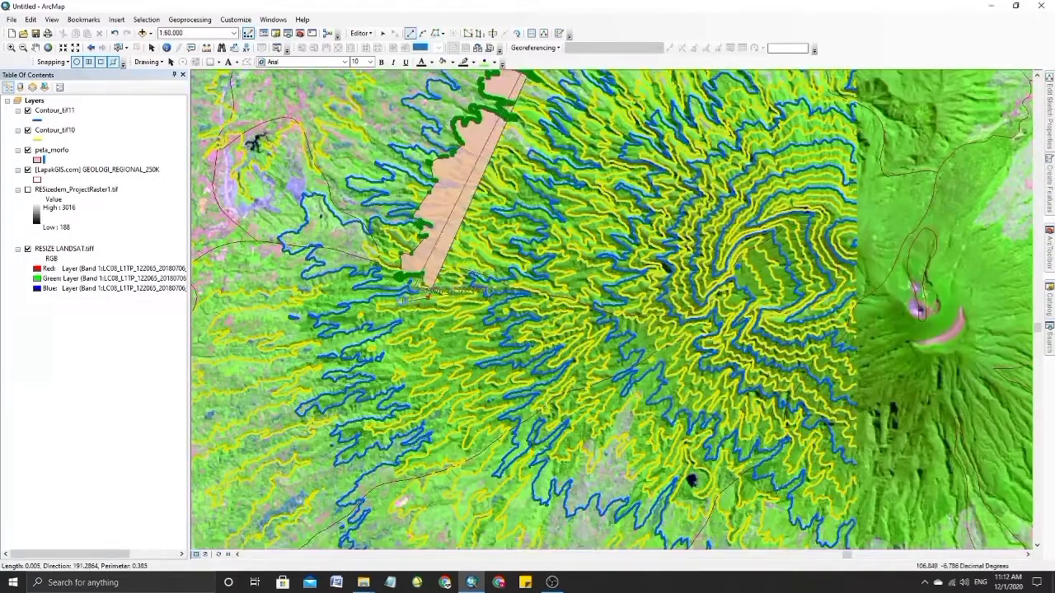
{"action": "left_click", "coordinate": [406, 308]}
{"action": "left_click", "coordinate": [424, 320]}
{"action": "left_click", "coordinate": [415, 339]}
{"action": "left_click", "coordinate": [431, 346]}
{"action": "left_click", "coordinate": [431, 360]}
- Trace the polygon boundary southward along the contours on the volcano's western and southwestern flanks
{"action": "left_click", "coordinate": [435, 33]}
{"action": "left_click", "coordinate": [432, 361]}
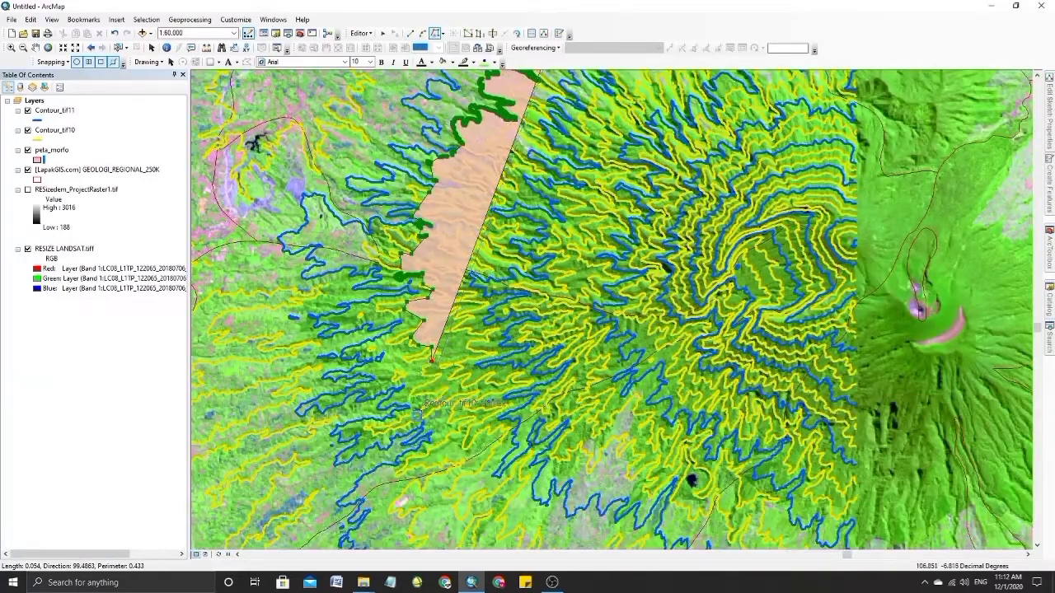
{"action": "left_click", "coordinate": [428, 463]}
{"action": "left_click", "coordinate": [426, 507]}
{"action": "left_click_drag", "start_coordinate": [404, 500], "coordinate": [333, 333]}
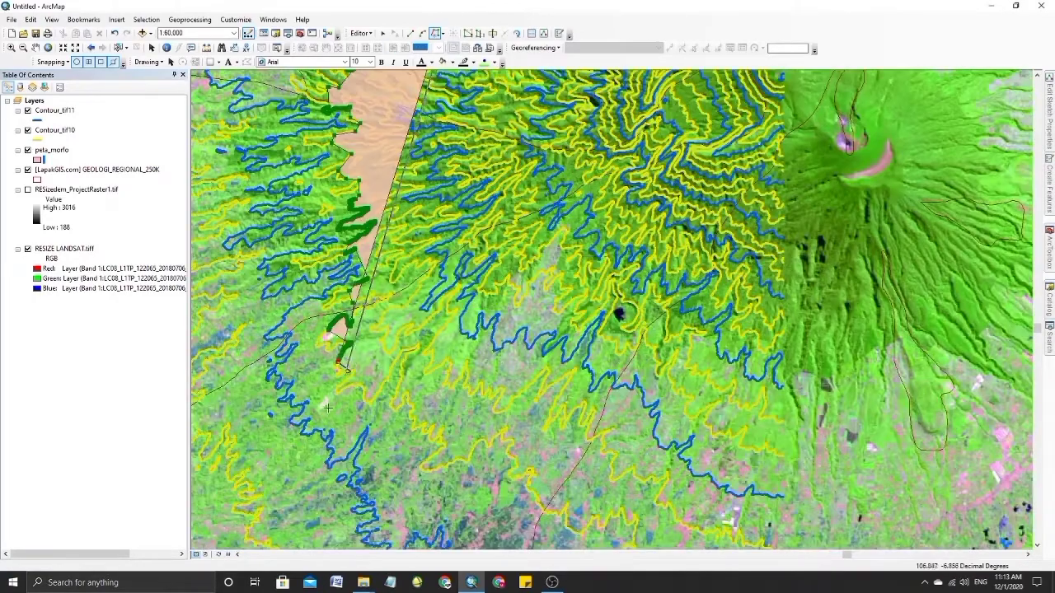
{"action": "left_click", "coordinate": [365, 392]}
- Continue the polygon boundary southeastward with straight-segment vertices along the yellow contour at the volcano's southern foot
{"action": "left_click", "coordinate": [411, 33]}
{"action": "left_click", "coordinate": [380, 401]}
{"action": "left_click", "coordinate": [395, 402]}
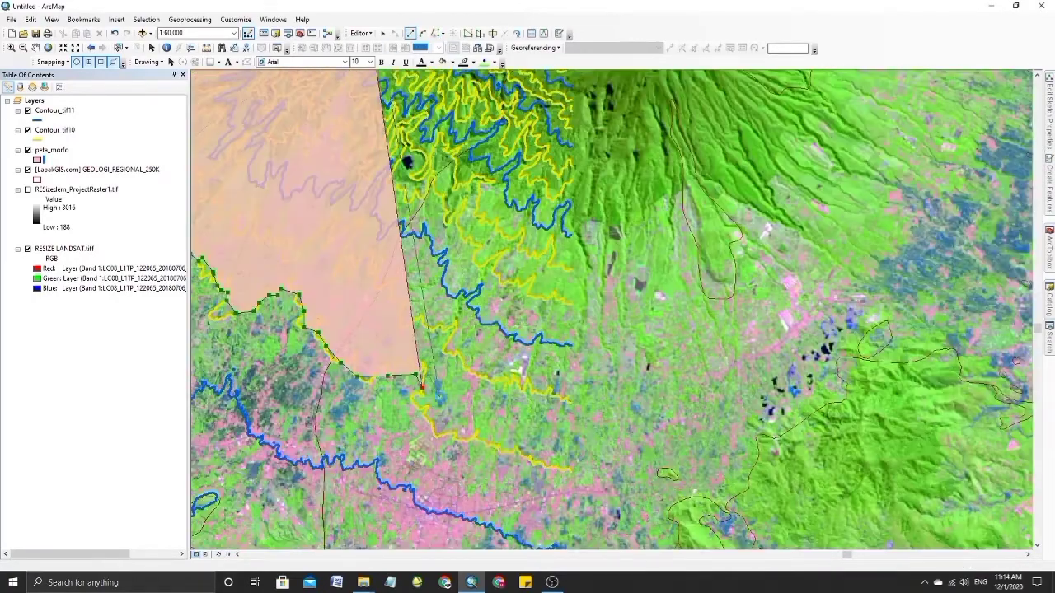
{"action": "left_click_drag", "start_coordinate": [589, 157], "coordinate": [584, 415]}
{"action": "scroll", "coordinate": [532, 267], "scroll_direction": "down", "scroll_amount": 4}
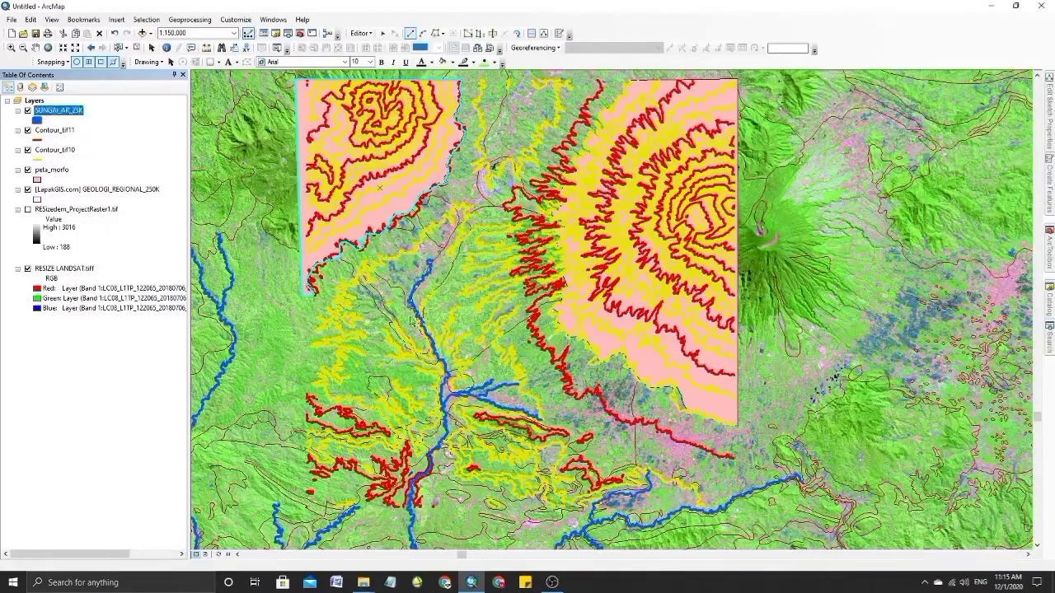
- Digitize a new polygon from the yellow contour between the two volcanoes, southwestward and then south to the contours' southern edge west of the river
{"action": "left_click", "coordinate": [451, 206]}
{"action": "left_click", "coordinate": [433, 222]}
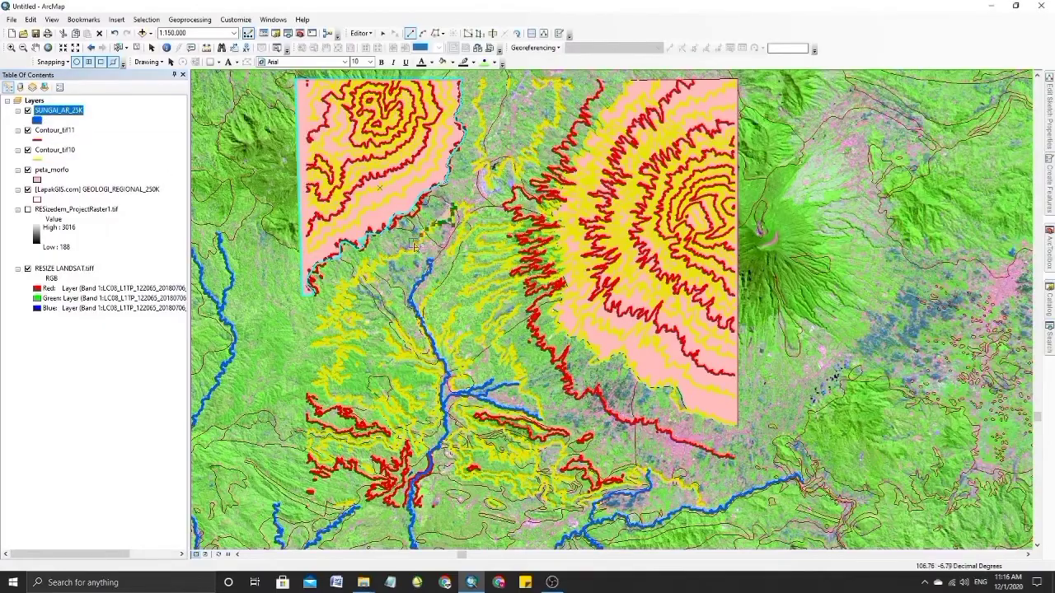
{"action": "left_click", "coordinate": [361, 262]}
{"action": "left_click", "coordinate": [420, 345]}
{"action": "left_click", "coordinate": [422, 363]}
{"action": "left_click", "coordinate": [398, 442]}
{"action": "scroll", "coordinate": [395, 461], "scroll_direction": "up", "scroll_amount": 4}
{"action": "left_click", "coordinate": [392, 434]}
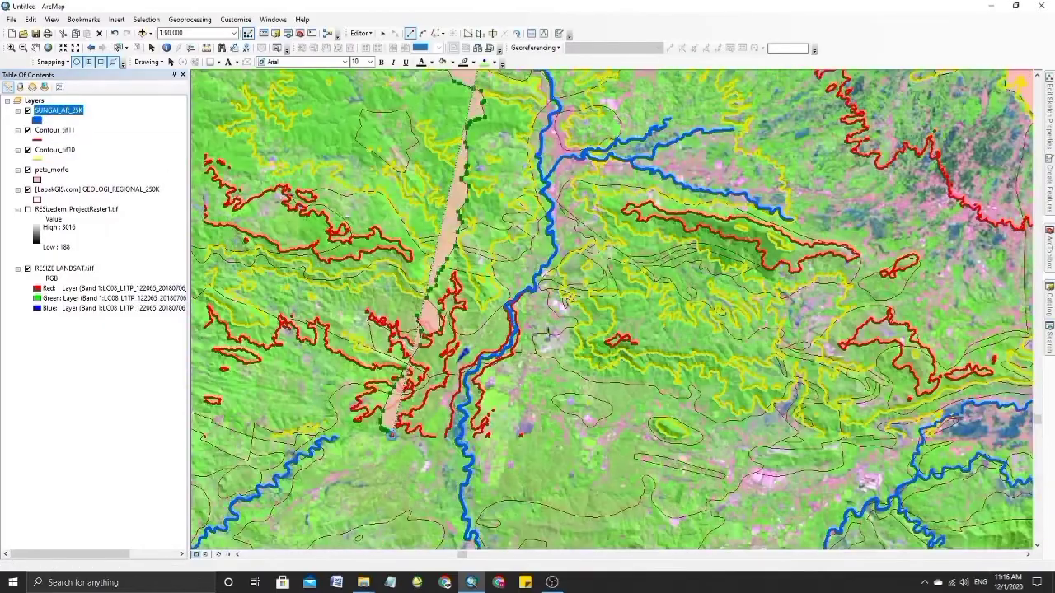
- Extend the new polygon's boundary eastward across the river and up into the contoured hills with straight segments
{"action": "left_click", "coordinate": [694, 438]}
{"action": "left_click", "coordinate": [699, 375]}
{"action": "scroll", "coordinate": [579, 436], "scroll_direction": "down", "scroll_amount": 8}
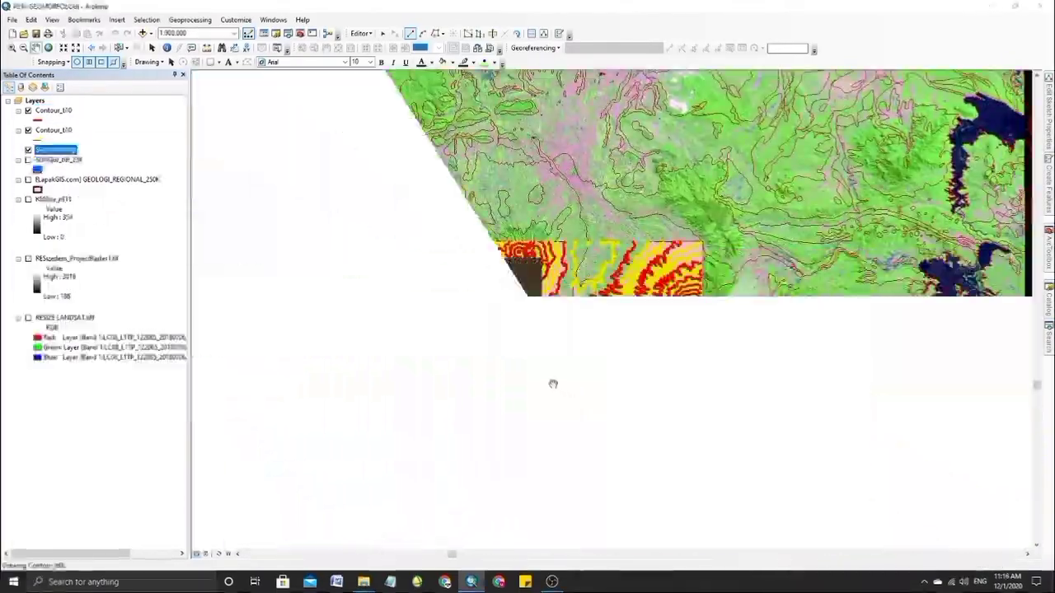
- Symbolize the Geomorfologi layer with a single Rose fill symbol
{"action": "right_click", "coordinate": [51, 151]}
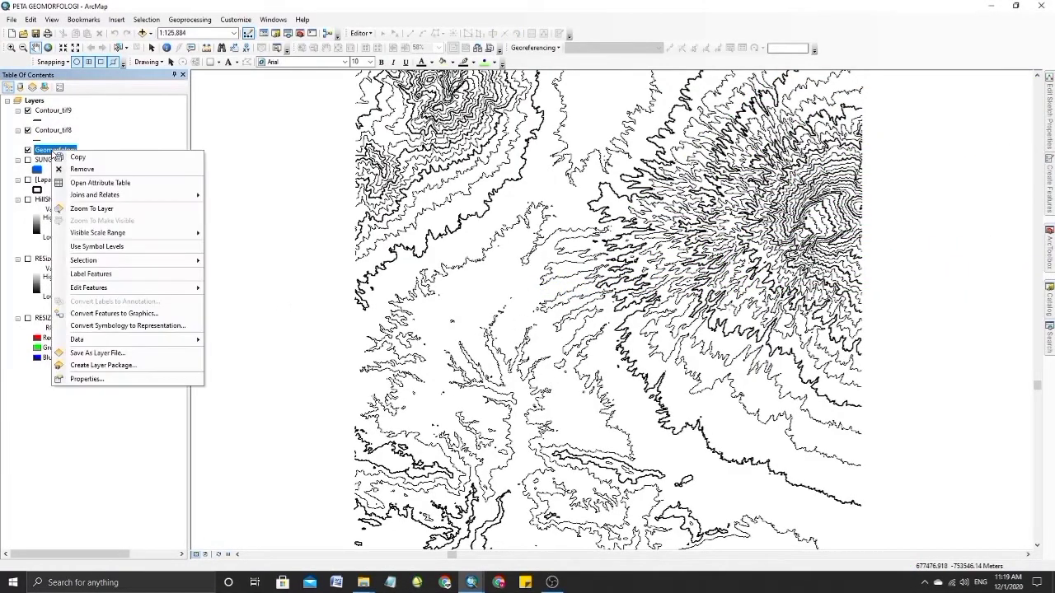
{"action": "left_click", "coordinate": [86, 379]}
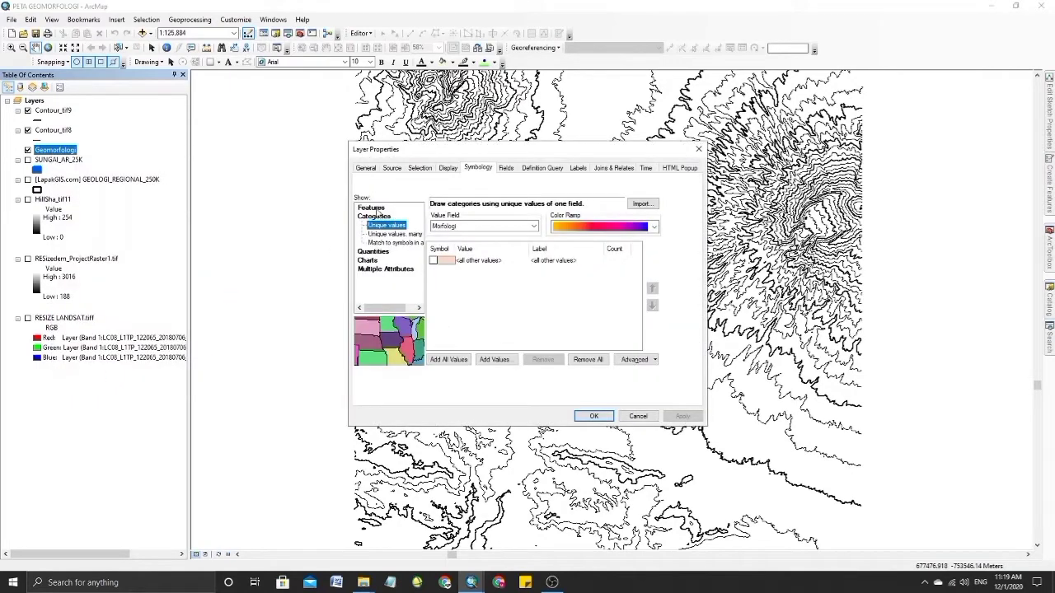
{"action": "left_click", "coordinate": [372, 208]}
{"action": "left_click", "coordinate": [495, 240]}
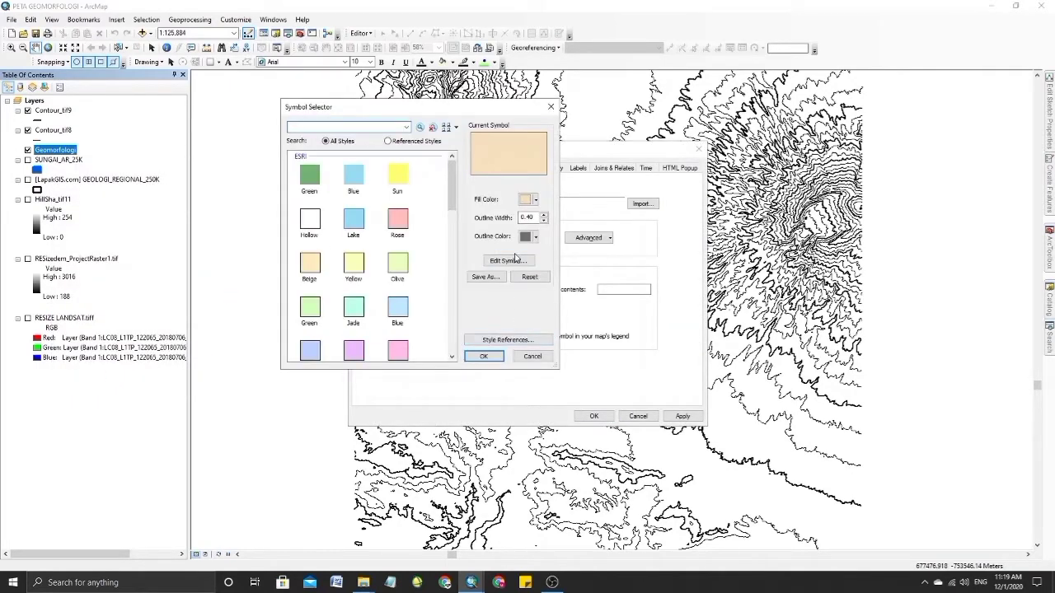
{"action": "left_click", "coordinate": [398, 219]}
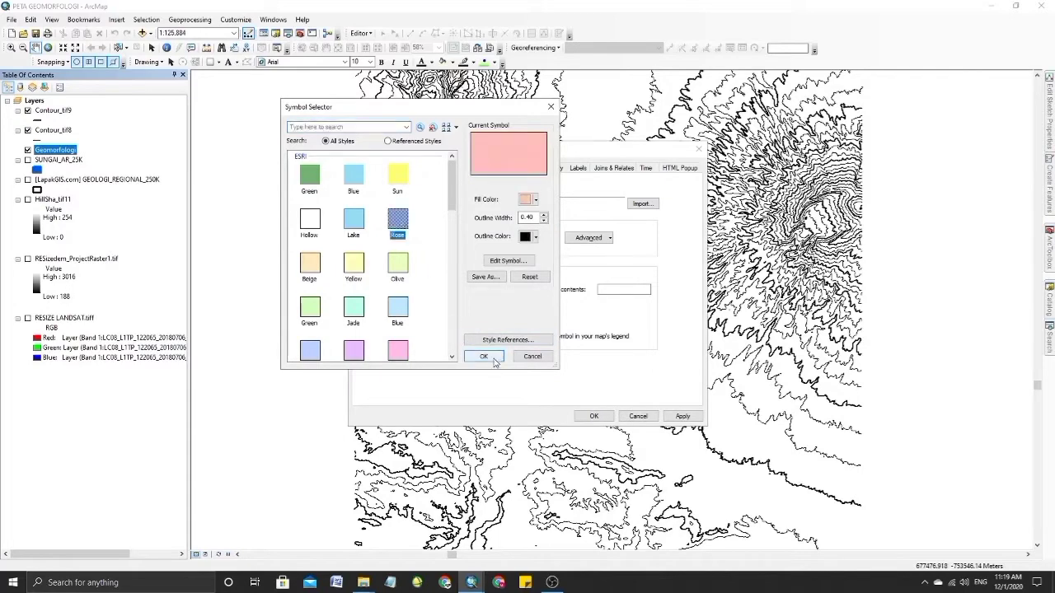
{"action": "left_click", "coordinate": [483, 356]}
{"action": "left_click", "coordinate": [593, 416]}
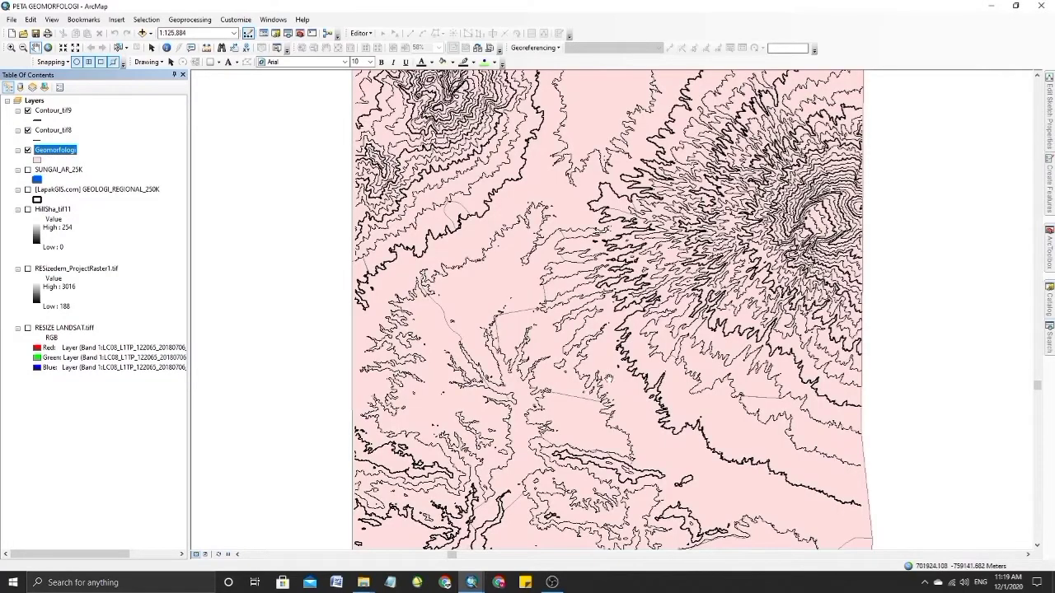
- Open the attribute table of the Geomorfologi layer
{"action": "scroll", "coordinate": [604, 374], "scroll_direction": "down", "scroll_amount": 1}
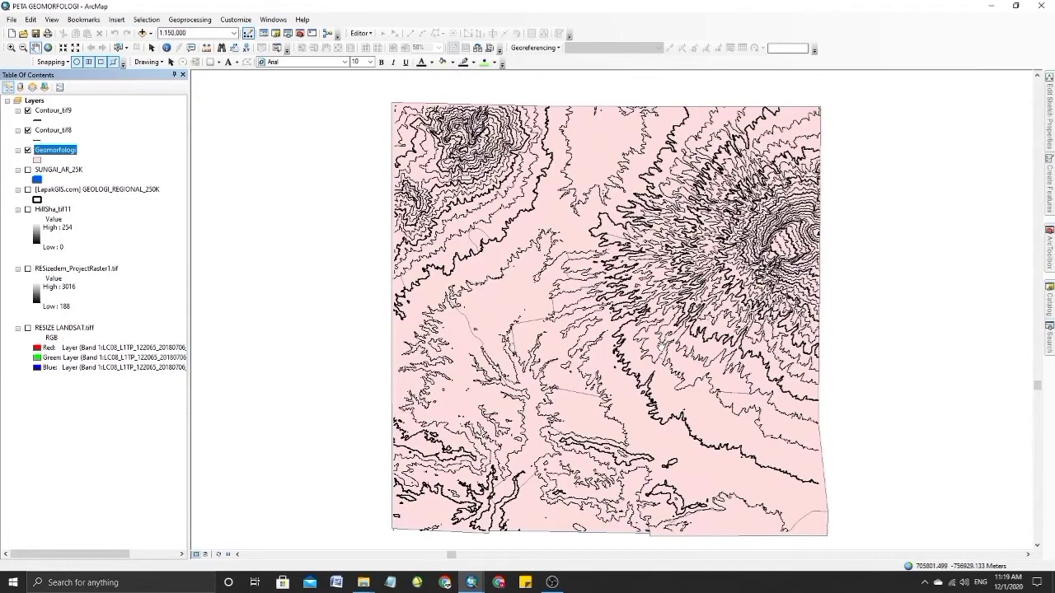
{"action": "left_click_drag", "start_coordinate": [659, 346], "coordinate": [622, 361]}
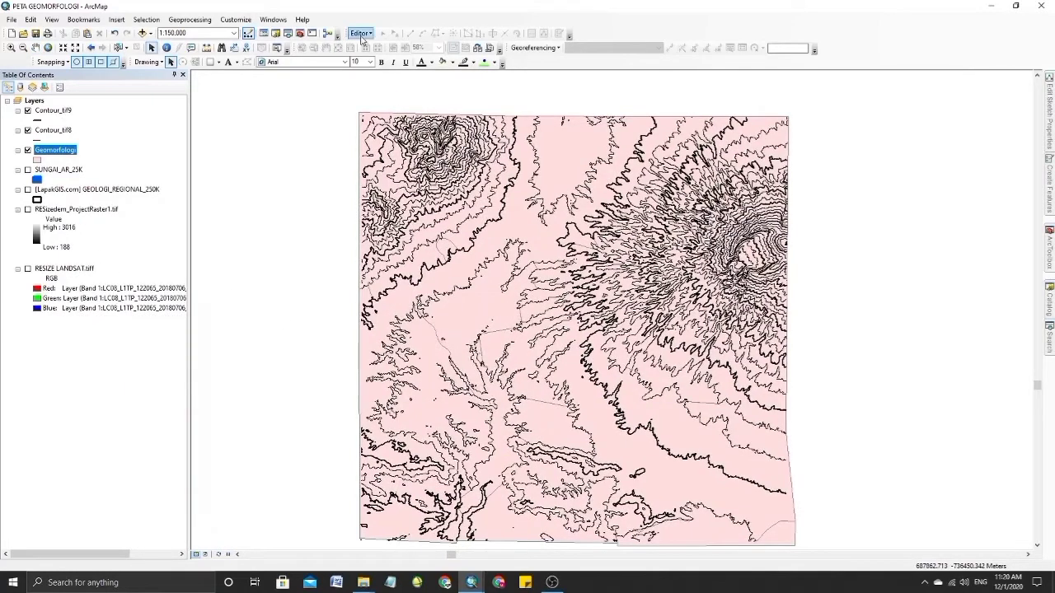
{"action": "left_click_drag", "start_coordinate": [555, 385], "coordinate": [512, 353]}
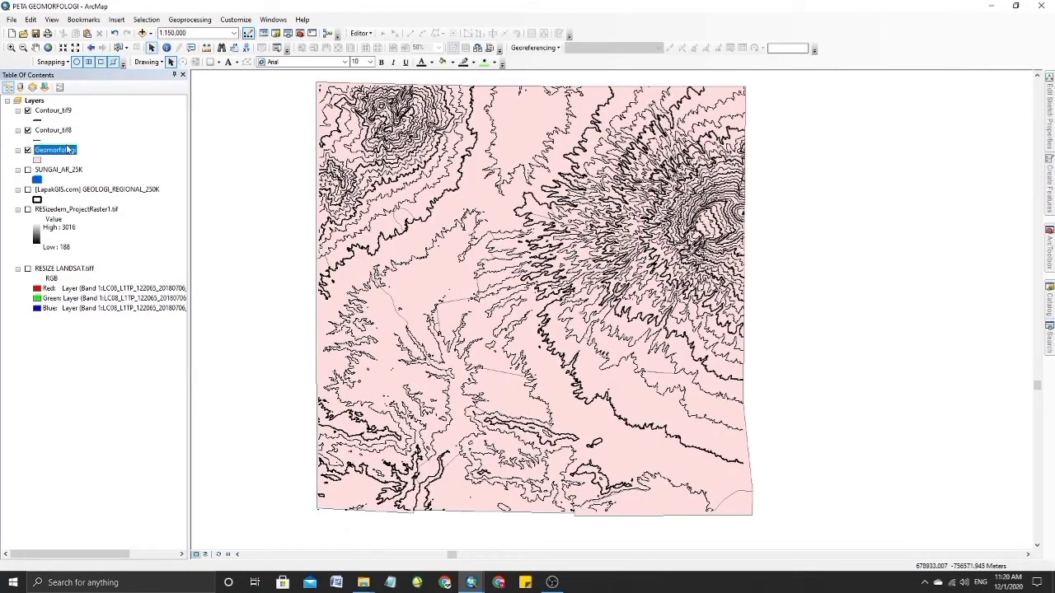
{"action": "right_click", "coordinate": [69, 149]}
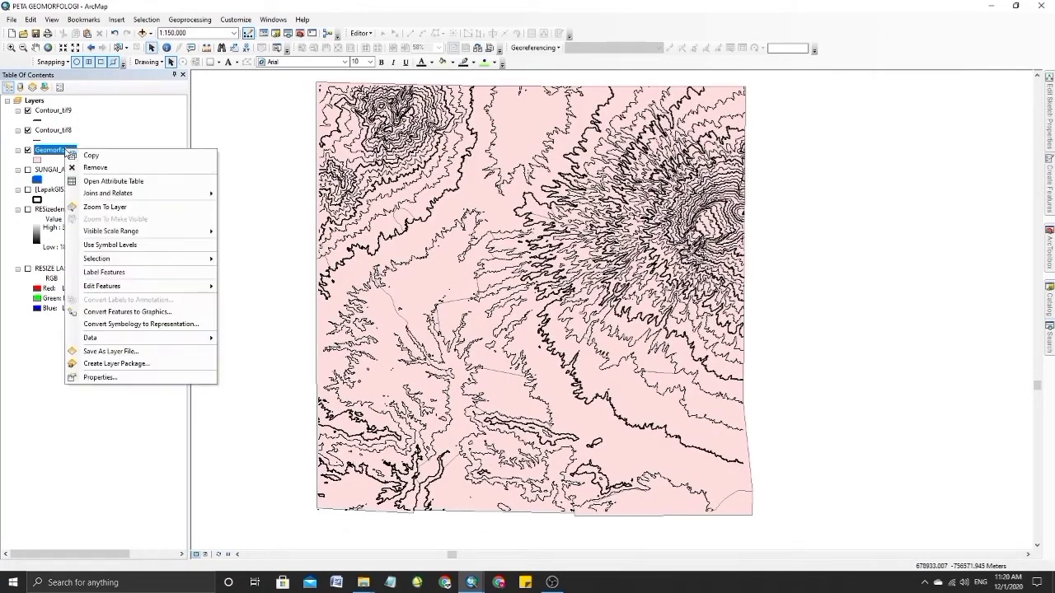
{"action": "left_click", "coordinate": [93, 183]}
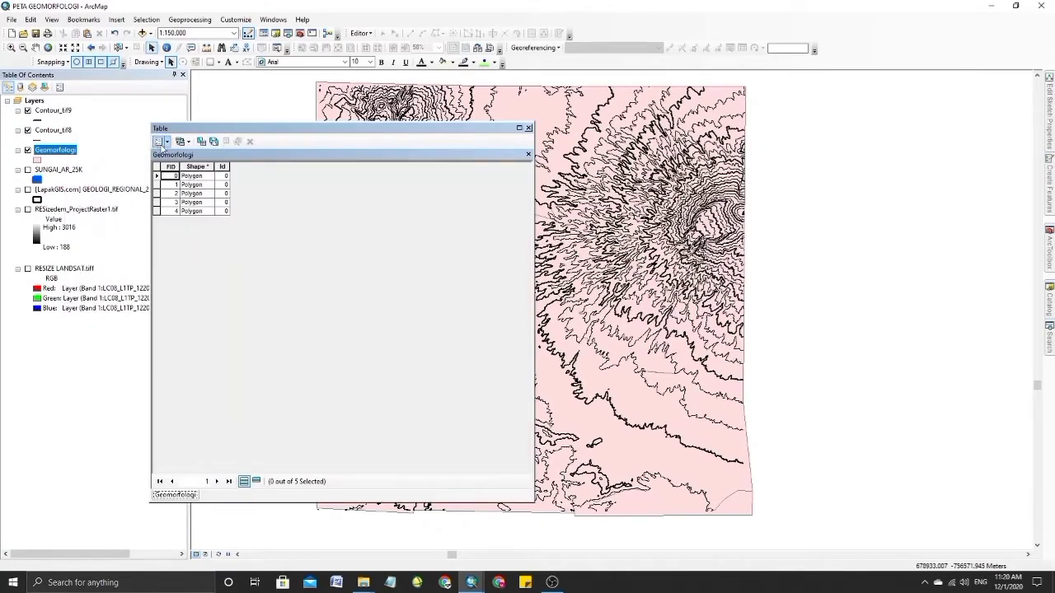
- Add a Text field named Morfologi with a length of 50 to the Geomorfologi attribute table
{"action": "left_click", "coordinate": [165, 142]}
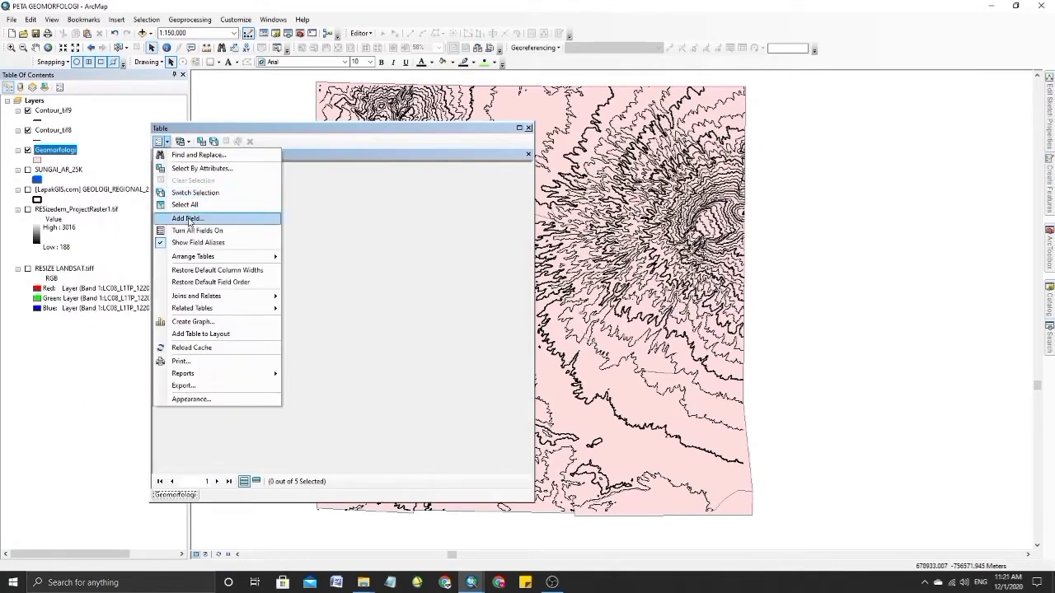
{"action": "left_click", "coordinate": [188, 217]}
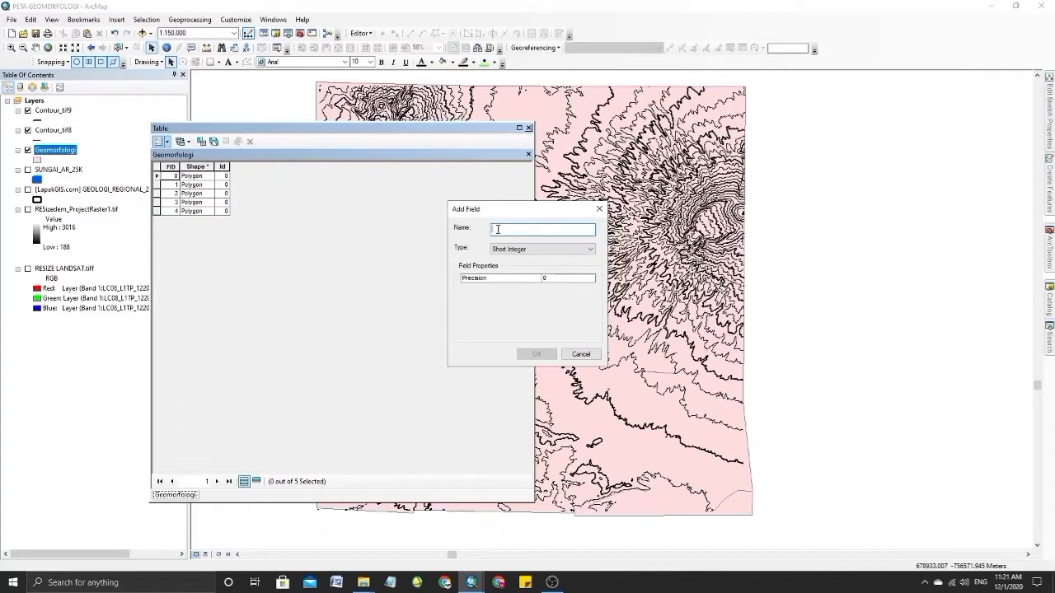
{"action": "type", "text": "Morfologi"}
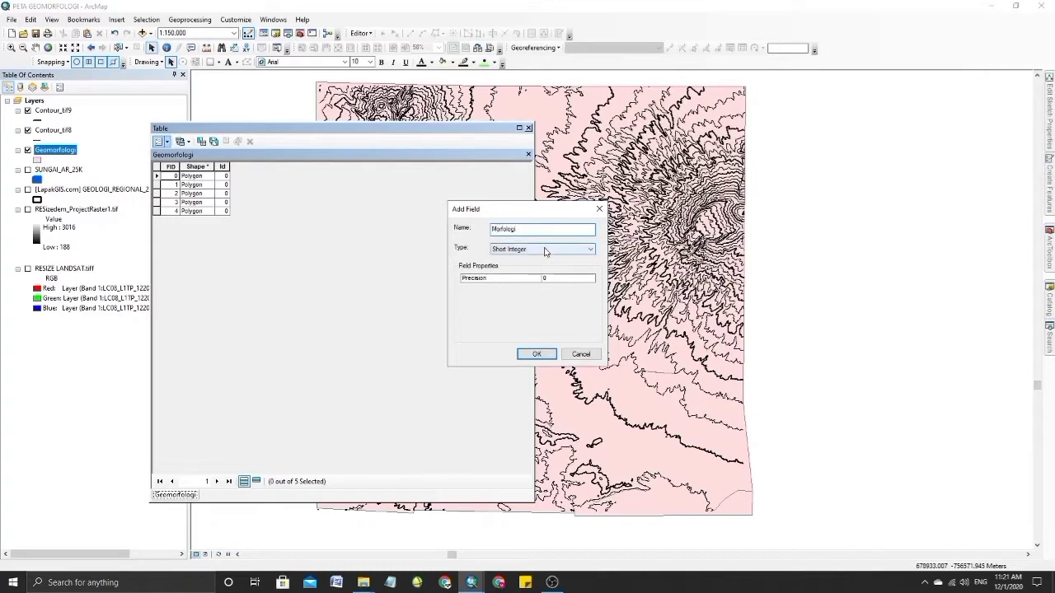
{"action": "left_click", "coordinate": [544, 249]}
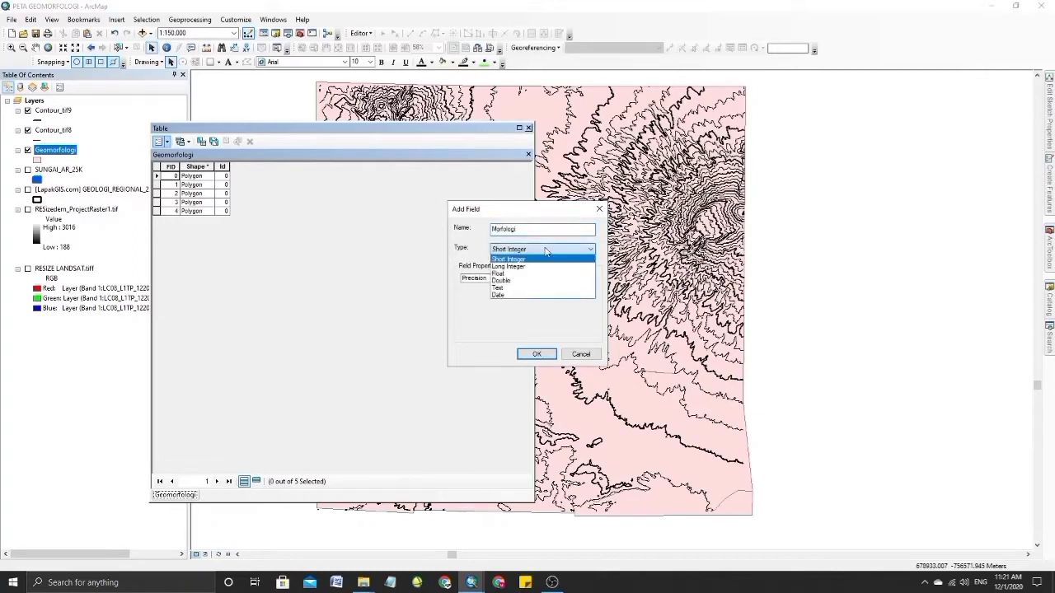
{"action": "left_click", "coordinate": [507, 287]}
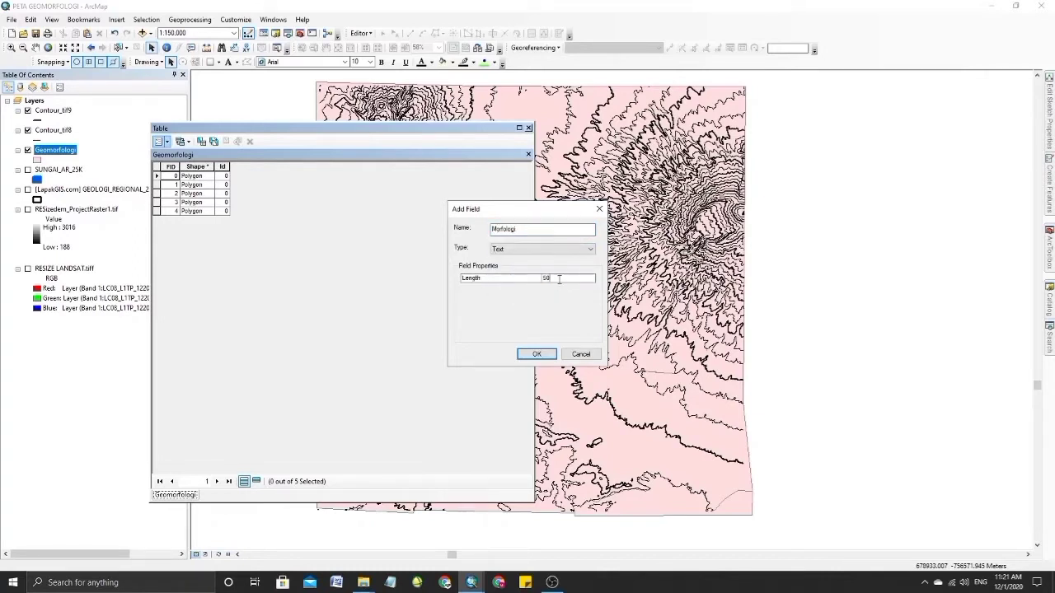
{"action": "double_click", "coordinate": [559, 279]}
{"action": "left_click", "coordinate": [559, 280]}
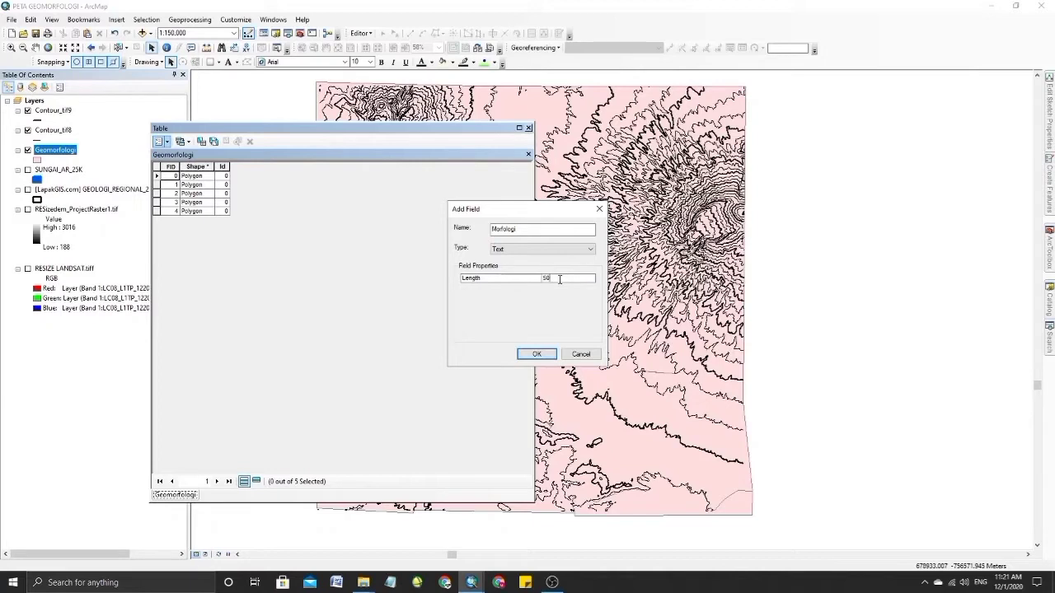
{"action": "left_click", "coordinate": [536, 354]}
- Start an edit session on the Geomorfologi layer, continuing past the spatial reference warnings
{"action": "left_click", "coordinate": [270, 177]}
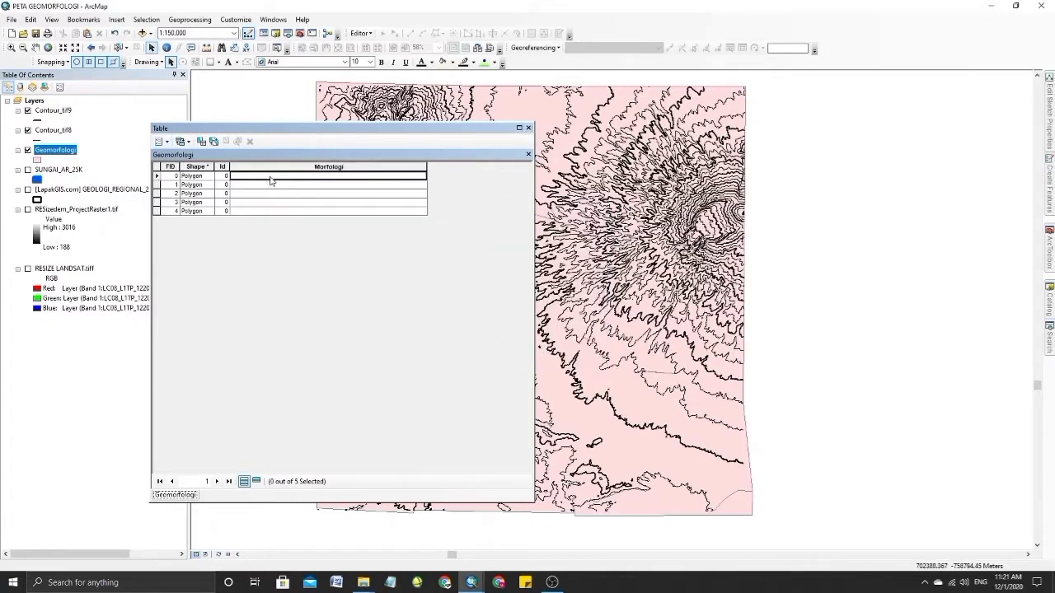
{"action": "left_click", "coordinate": [360, 33]}
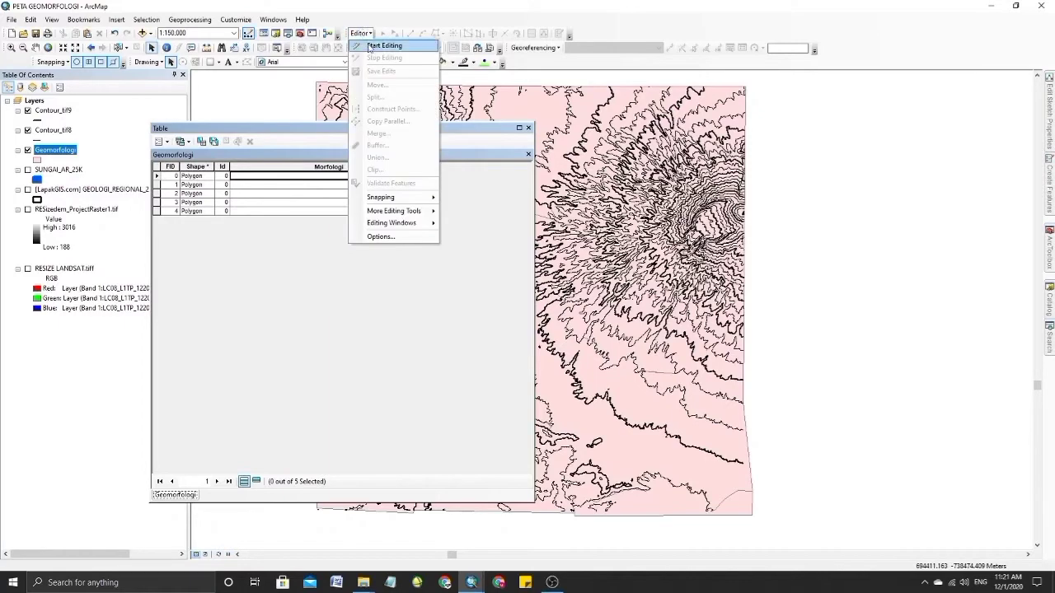
{"action": "left_click", "coordinate": [370, 48]}
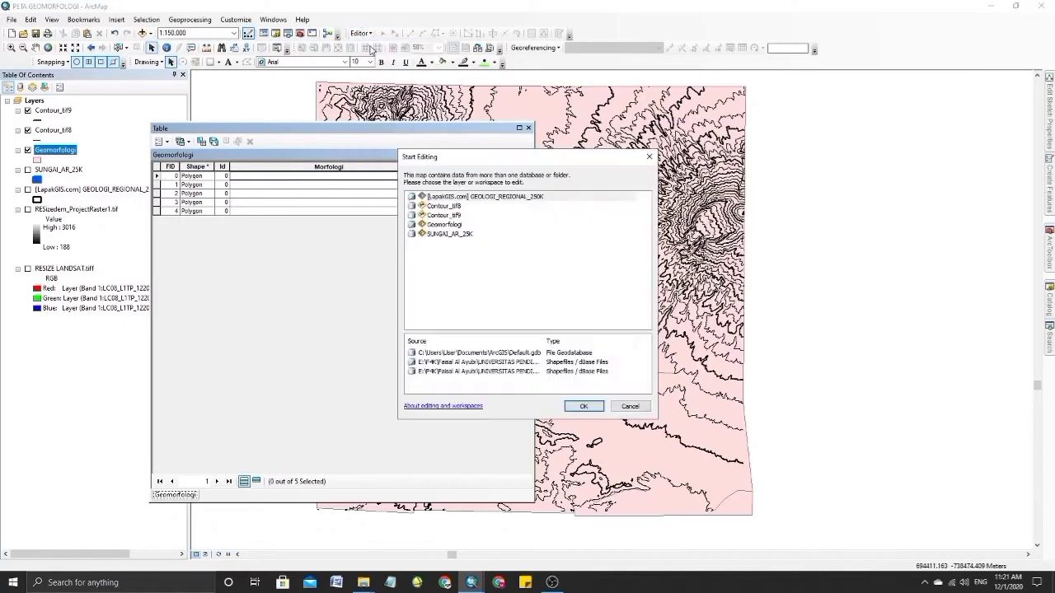
{"action": "left_click", "coordinate": [442, 227]}
{"action": "left_click", "coordinate": [582, 407]}
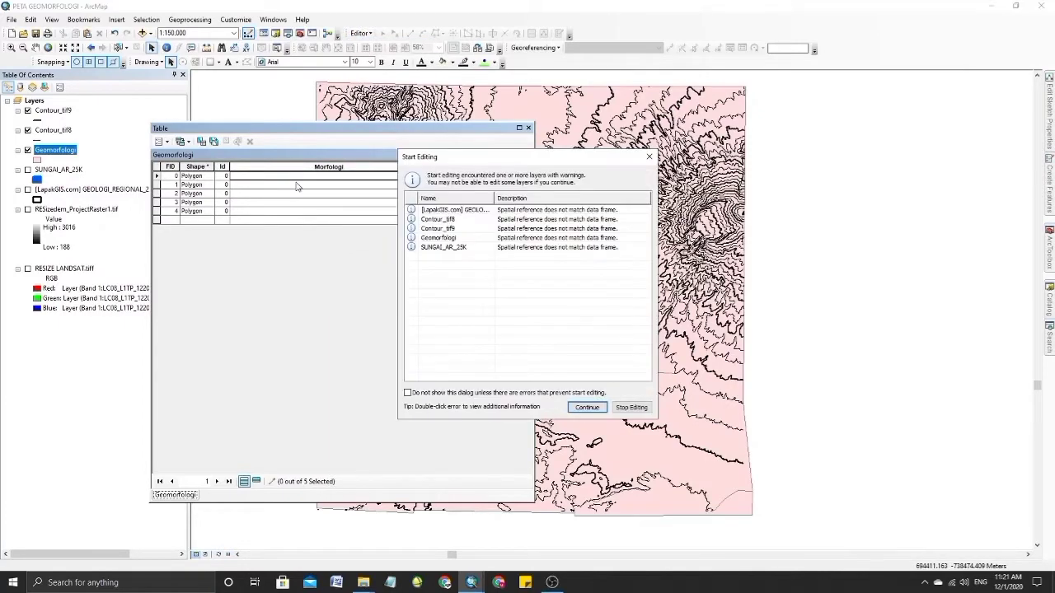
{"action": "left_click", "coordinate": [587, 407]}
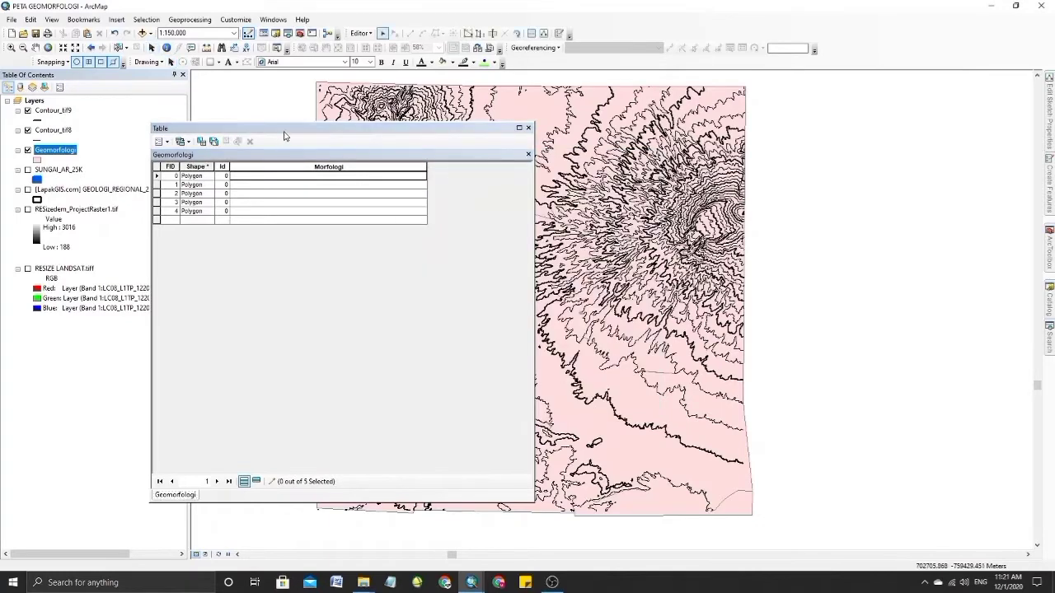
- Move the table clear of the map, select the eastern volcano polygon and set its Morfologi value to "Bentuklahan Vulkanik Pegunungan Gede Pangrango"
{"action": "left_click_drag", "start_coordinate": [282, 132], "coordinate": [732, 198]}
{"action": "left_click", "coordinate": [586, 188]}
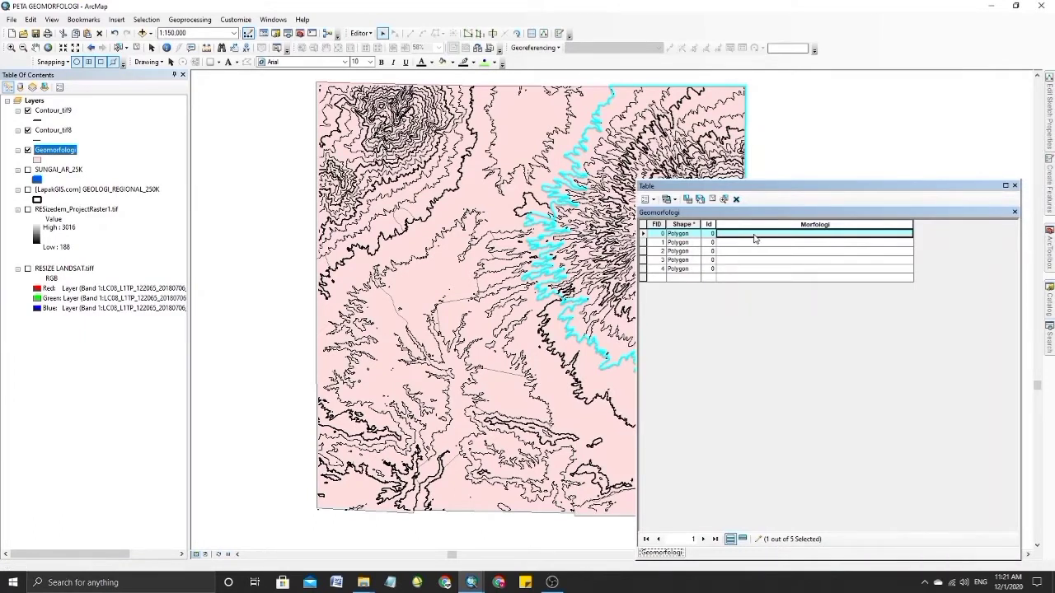
{"action": "left_click", "coordinate": [755, 238]}
{"action": "type", "text": "Be"}
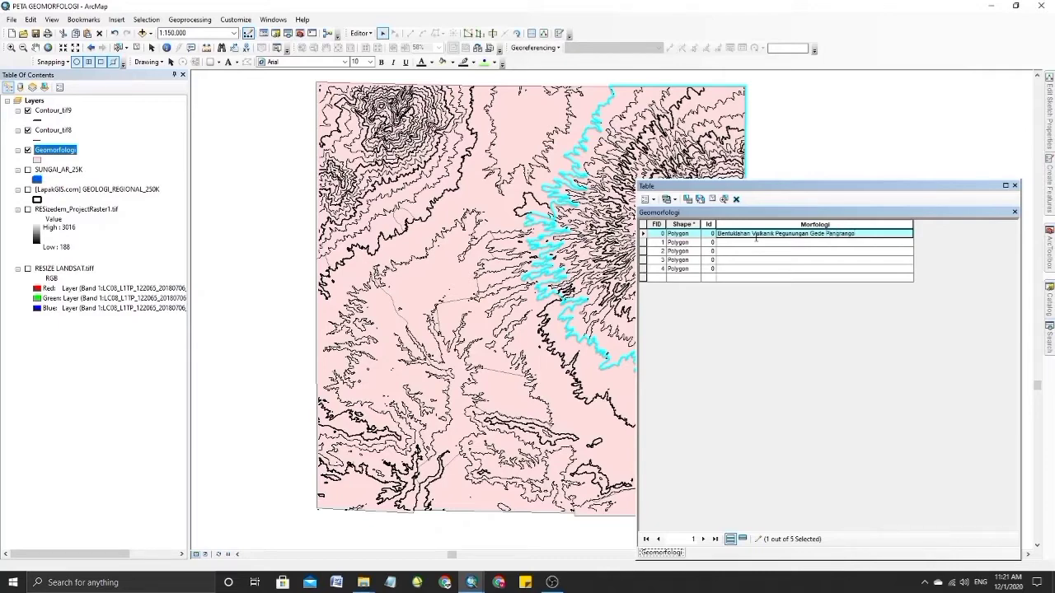
{"action": "left_click", "coordinate": [757, 241]}
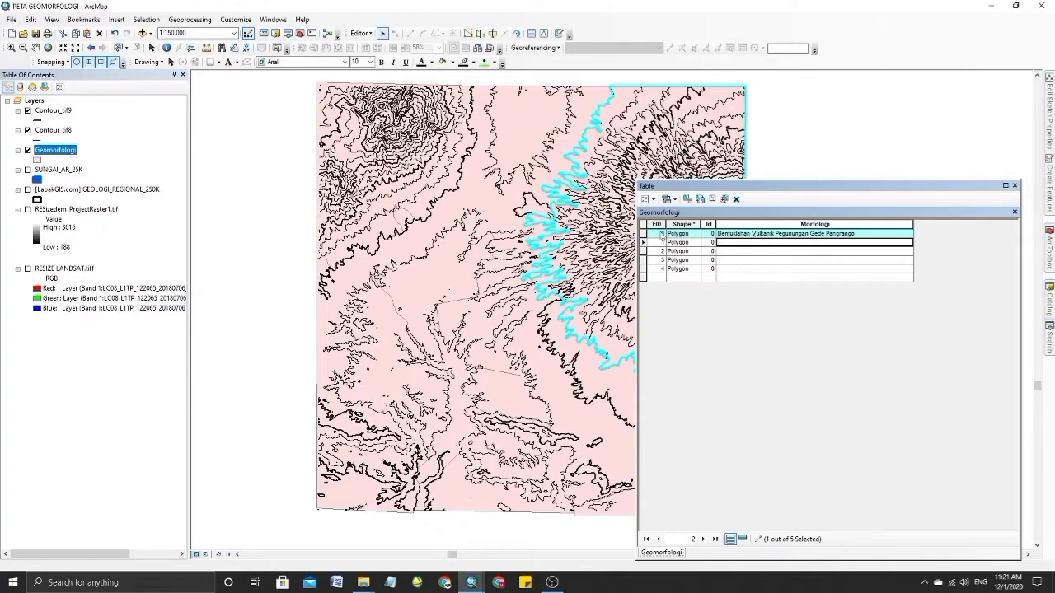
- Zoom to the northwestern volcano polygon's record with FID 1 and set its Morfologi value to "Bentuklahan Vulkanik Pengunungan Salak"
{"action": "double_click", "coordinate": [644, 242]}
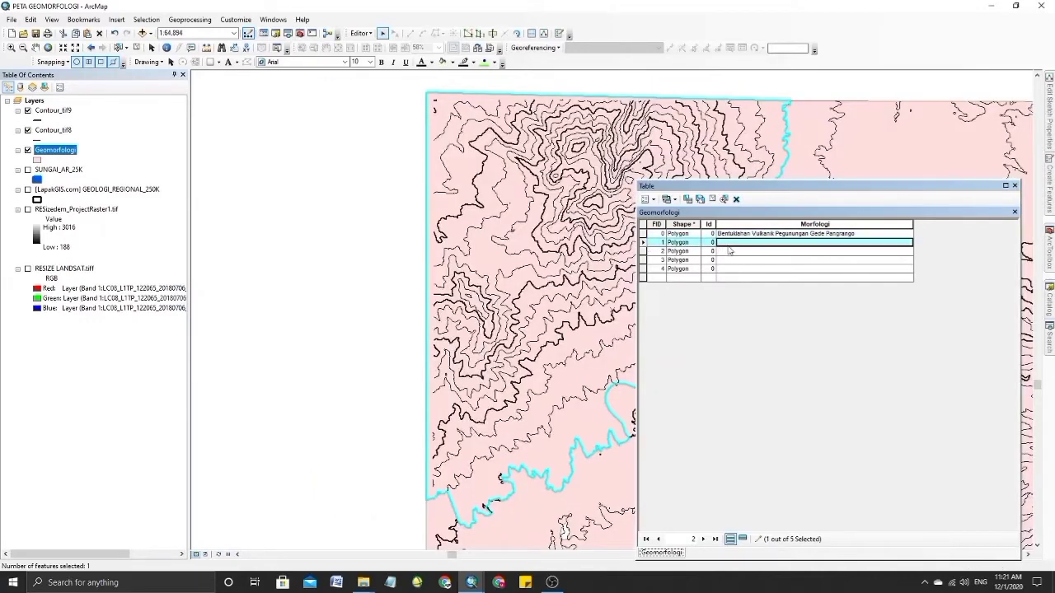
{"action": "type", "text": "Be"}
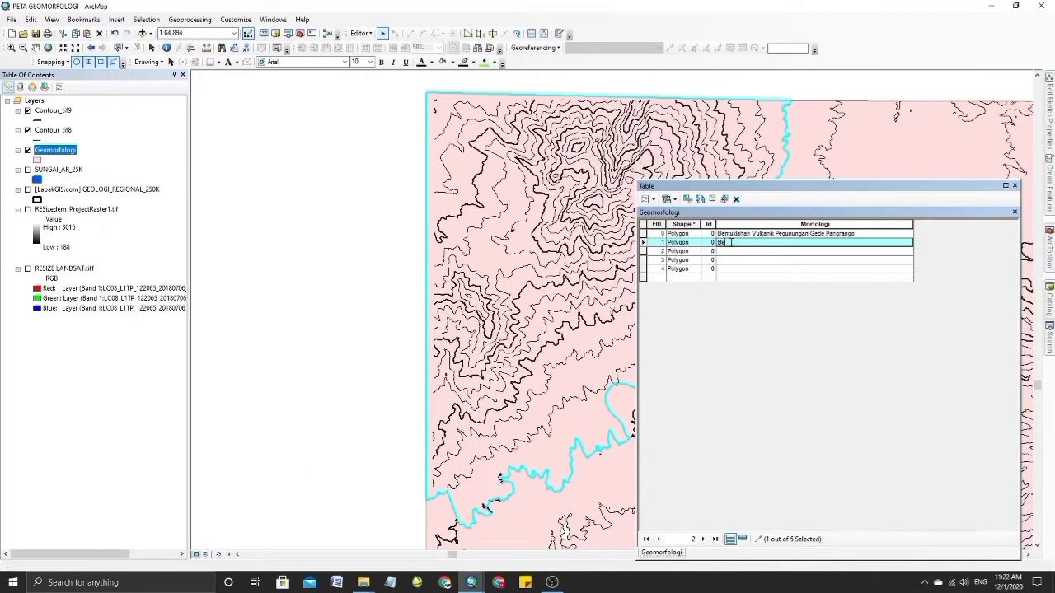
{"action": "type", "text": "ntuklahan Vulkanik Pegunungan Salak"}
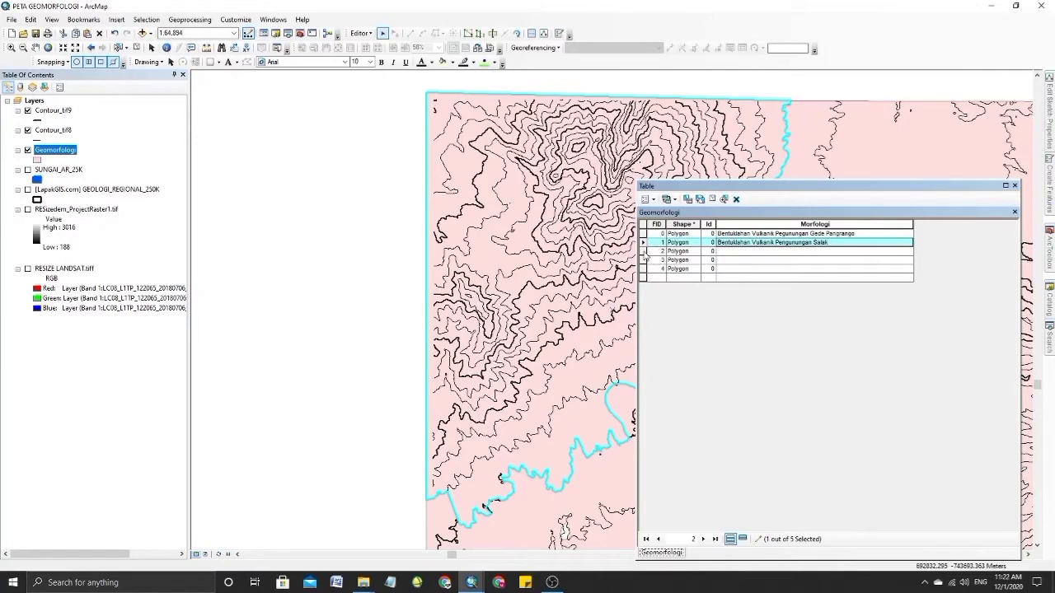
- Select the polygon record with FID 2 and set its Morfologi value to "Bentuklahan Fluvial Dataran Tanggul Alam"
{"action": "left_click", "coordinate": [645, 252]}
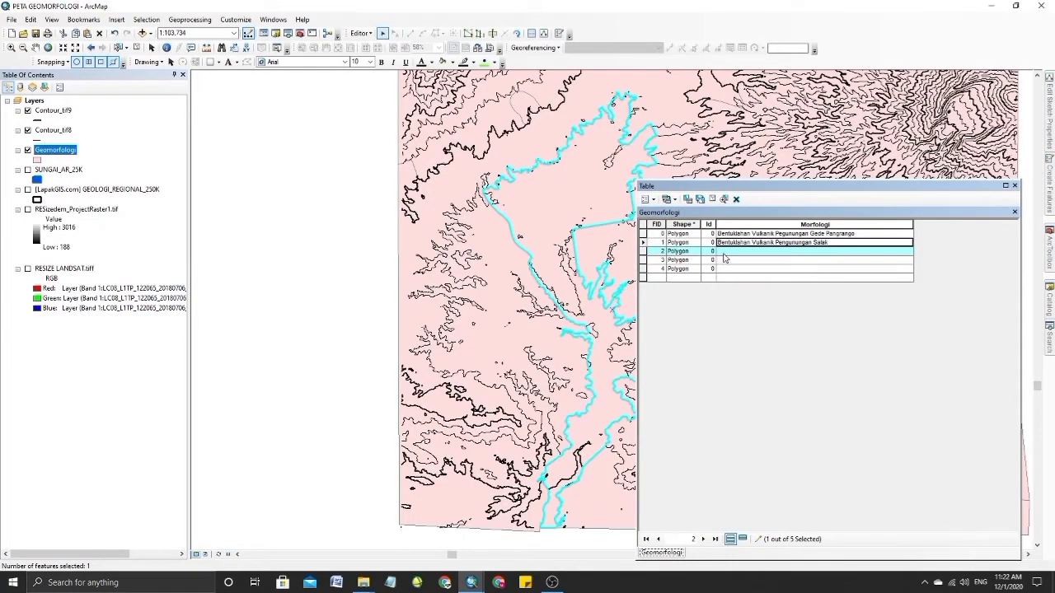
{"action": "left_click", "coordinate": [725, 252]}
{"action": "type", "text": "Ben"}
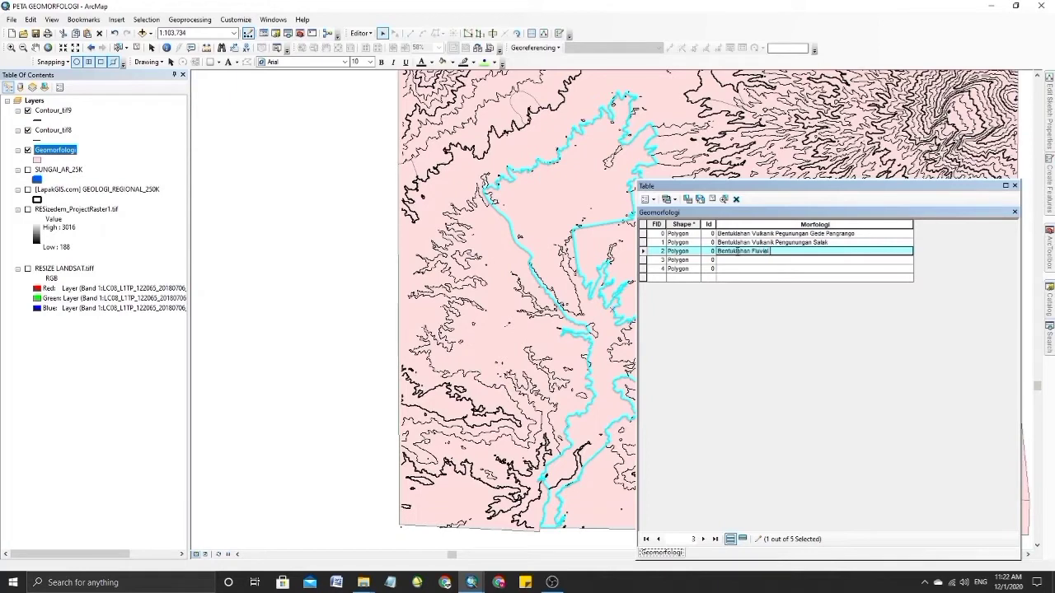
{"action": "type", "text": "tuklahan Fluvial Dataran Tanggul Alam"}
- Select the southeastern polygon with FID 3 and reuse the FID 2 record's Morfologi value, "Bentuklahan Fluvial Dataran Tanggul Alam", for it
{"action": "double_click", "coordinate": [643, 259]}
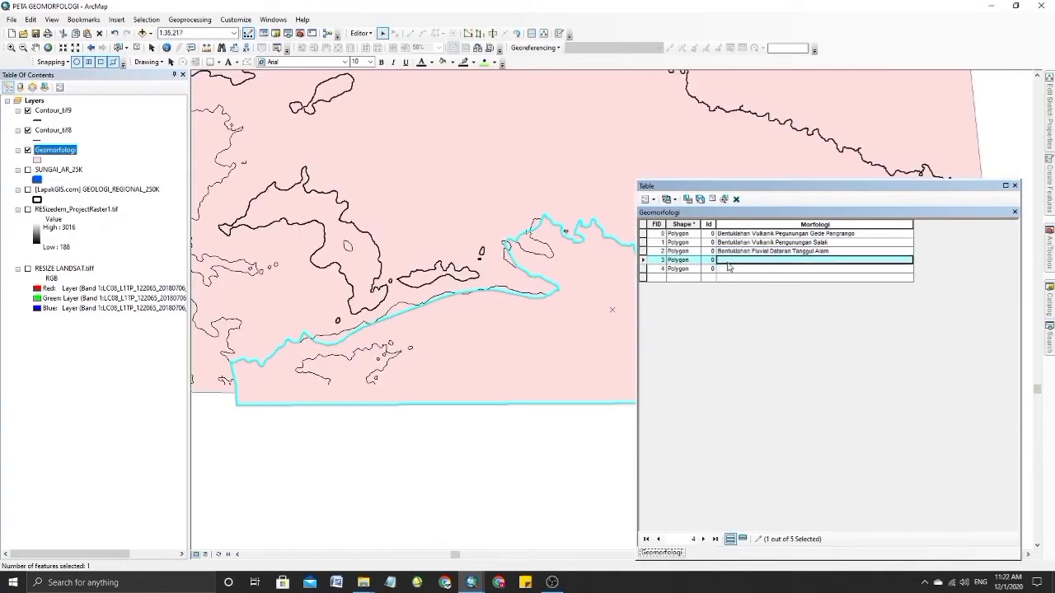
{"action": "left_click", "coordinate": [742, 251]}
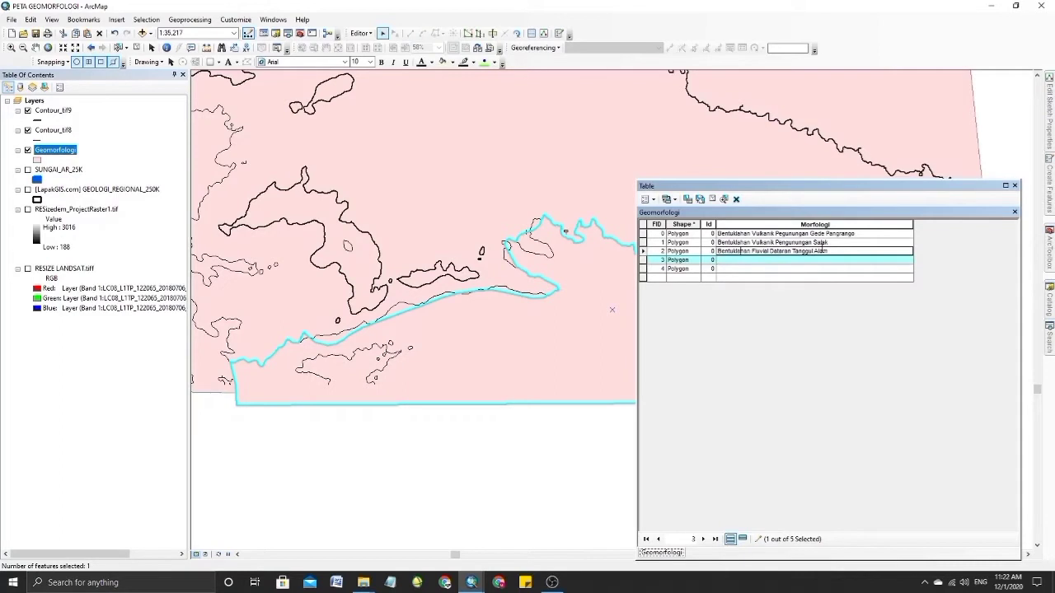
{"action": "left_click", "coordinate": [825, 259]}
{"action": "left_click", "coordinate": [824, 251]}
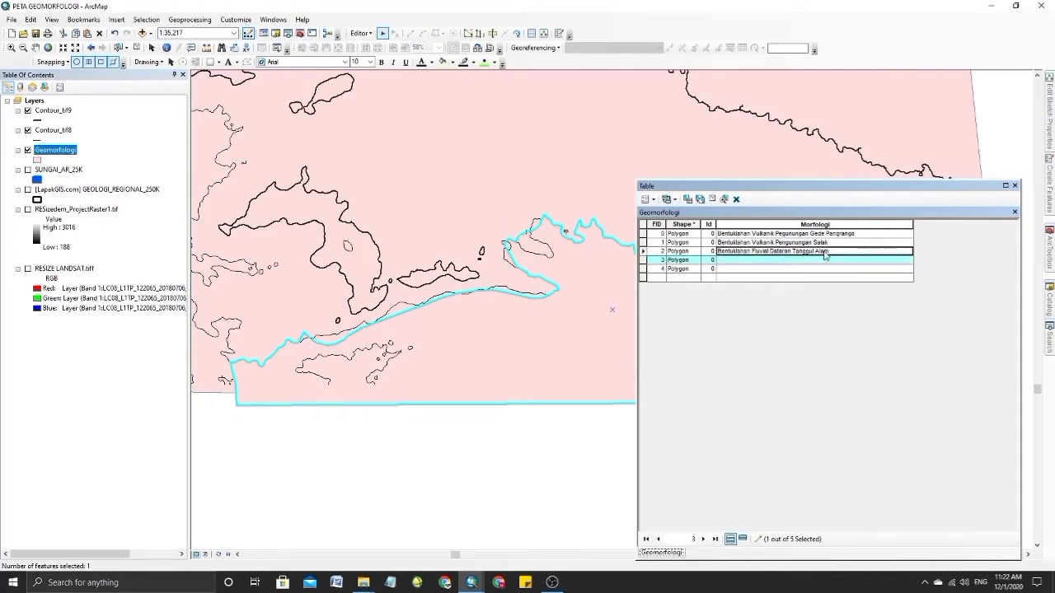
{"action": "left_click", "coordinate": [819, 260]}
{"action": "type", "text": "Bentuklahan Fluvial Dataran Tanggul Alam"}
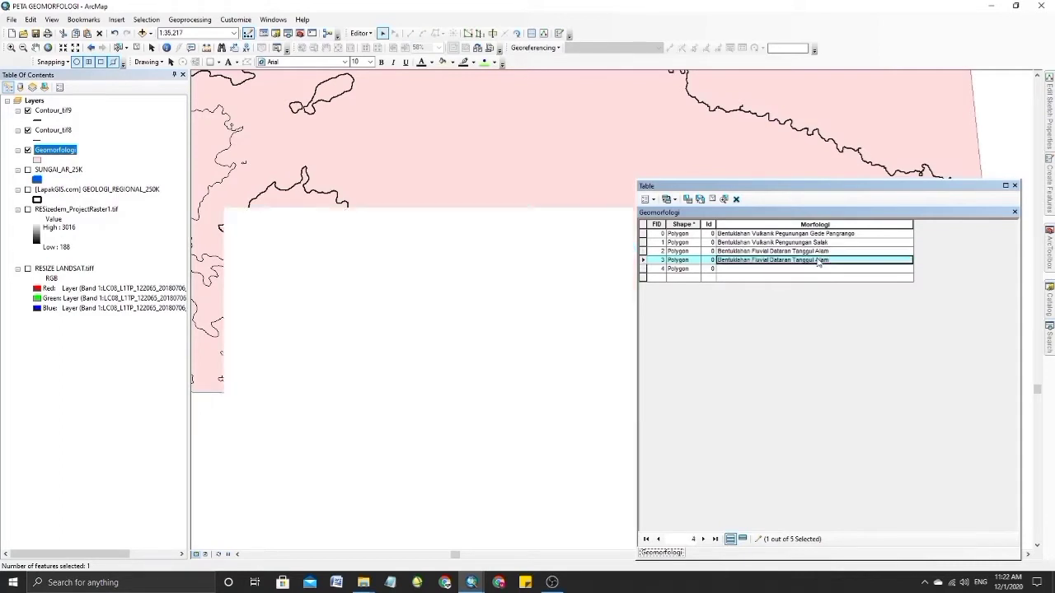
- Select the large remaining polygon with FID 4 and set its Morfologi value to "Bentuklahan Vulkanik Perbukitan Lereng"
{"action": "double_click", "coordinate": [644, 269]}
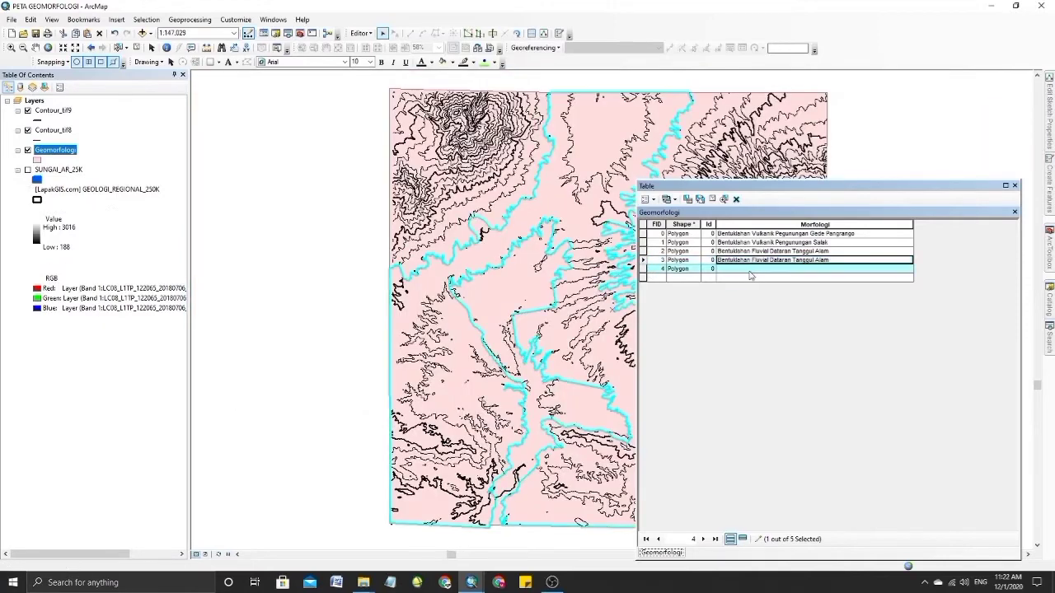
{"action": "left_click", "coordinate": [762, 271]}
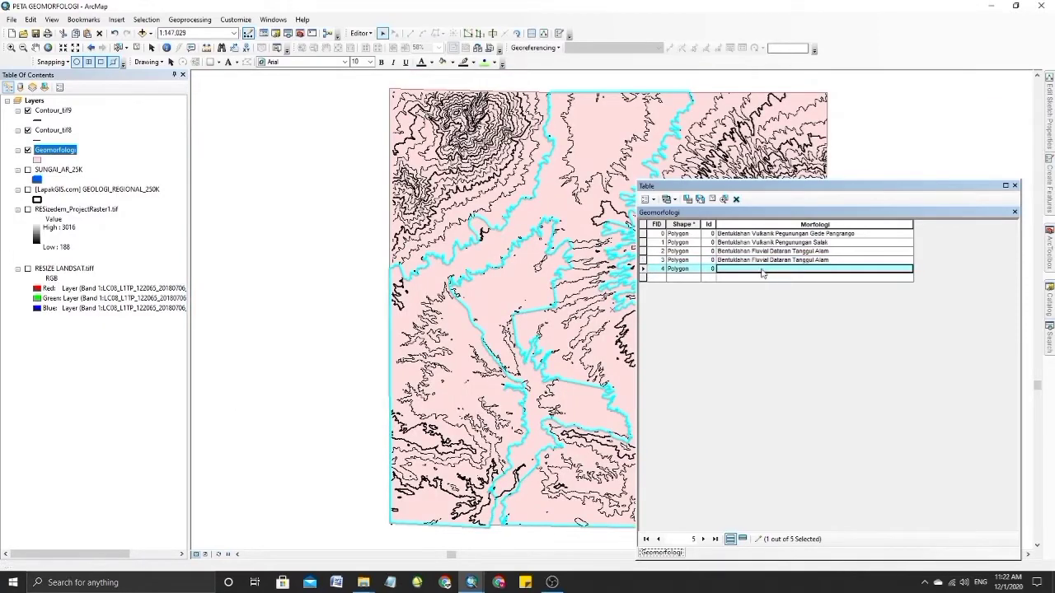
{"action": "type", "text": "Ben"}
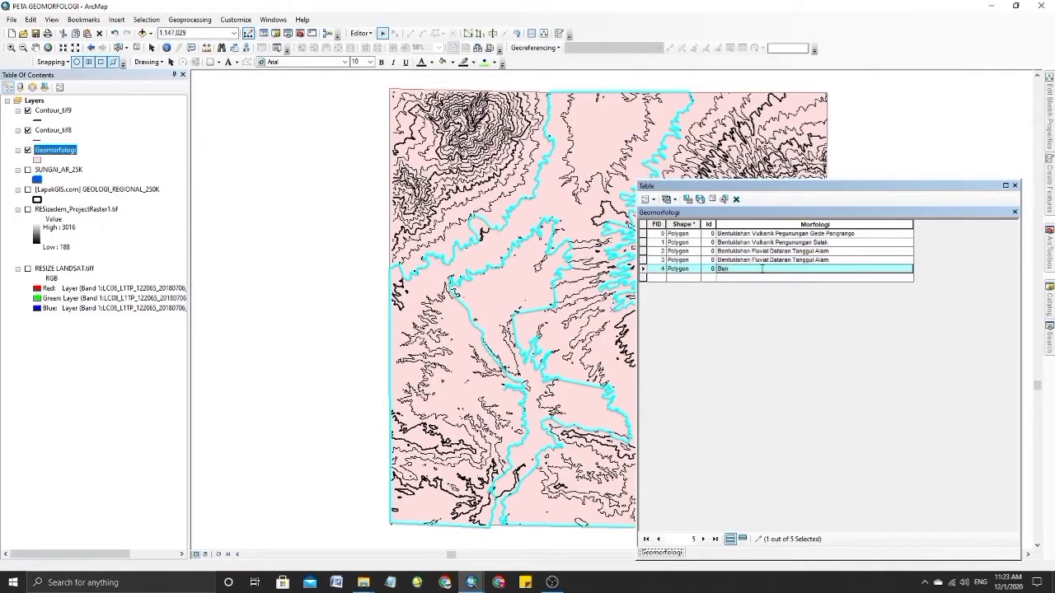
{"action": "type", "text": "tuklaha"}
{"action": "key", "text": "BackSpace"}
{"action": "key", "text": "BackSpace"}
{"action": "key", "text": "BackSpace"}
{"action": "key", "text": "BackSpace"}
{"action": "type", "text": "Vulkan"}
{"action": "type", "text": "Ler"}
- Close the attribute table, stop the edit session and save the edits
{"action": "left_click", "coordinate": [1015, 185]}
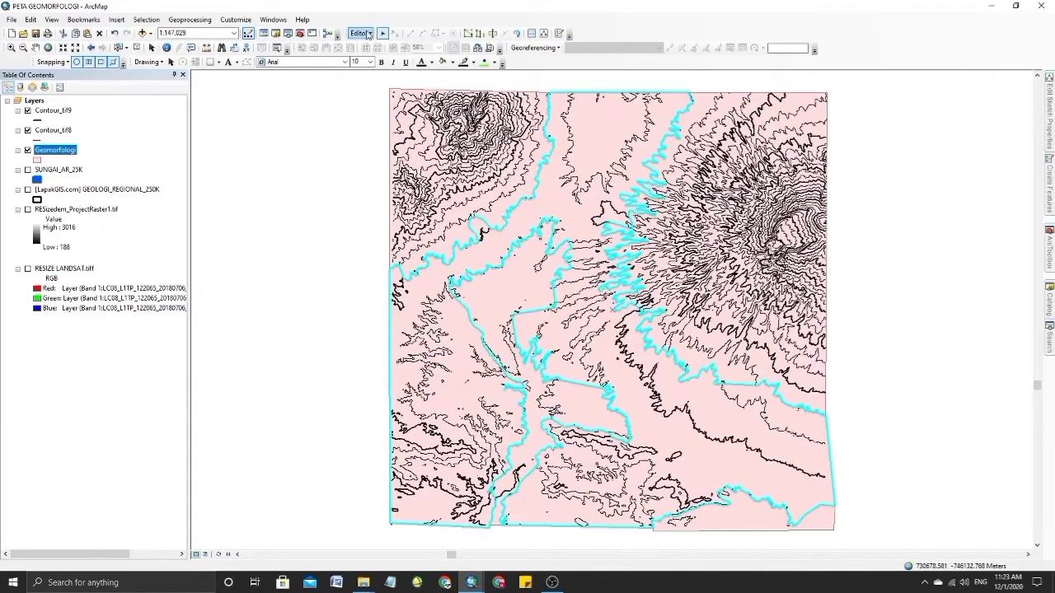
{"action": "left_click", "coordinate": [363, 33]}
{"action": "left_click", "coordinate": [383, 57]}
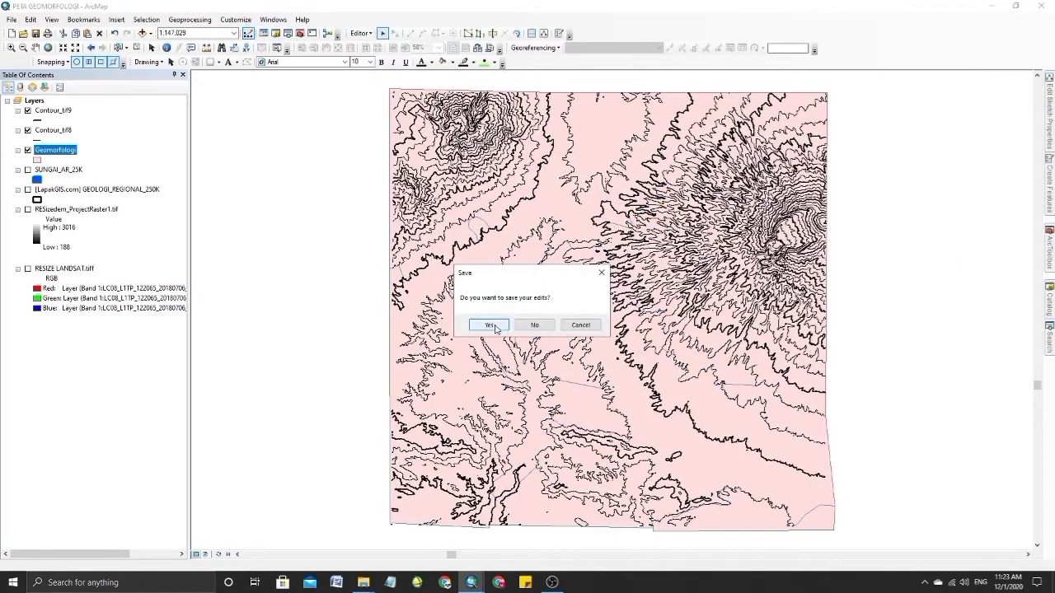
{"action": "left_click", "coordinate": [494, 325]}
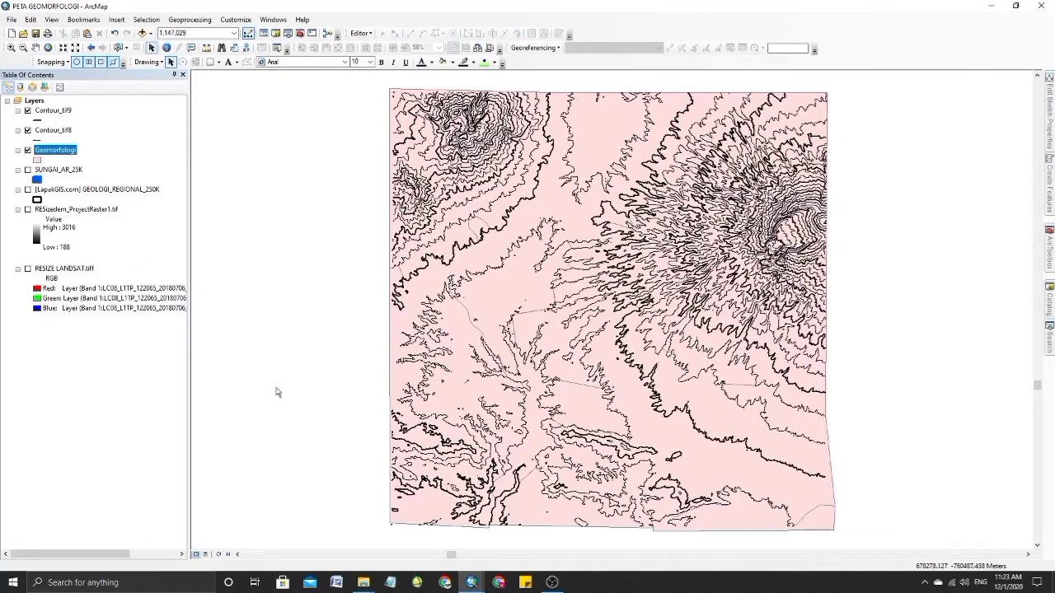
- Symbolize the Geomorfologi layer by unique values of Morfologi, adding all values, excluding all other values and applying a yellow-red-magenta-blue colour ramp
{"action": "right_click", "coordinate": [54, 150]}
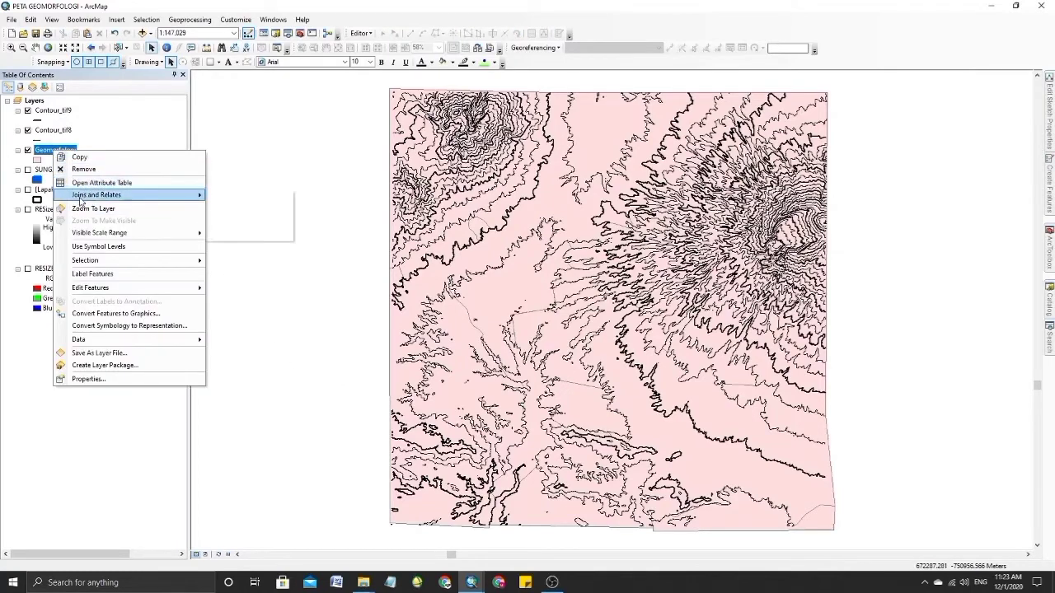
{"action": "left_click", "coordinate": [87, 379]}
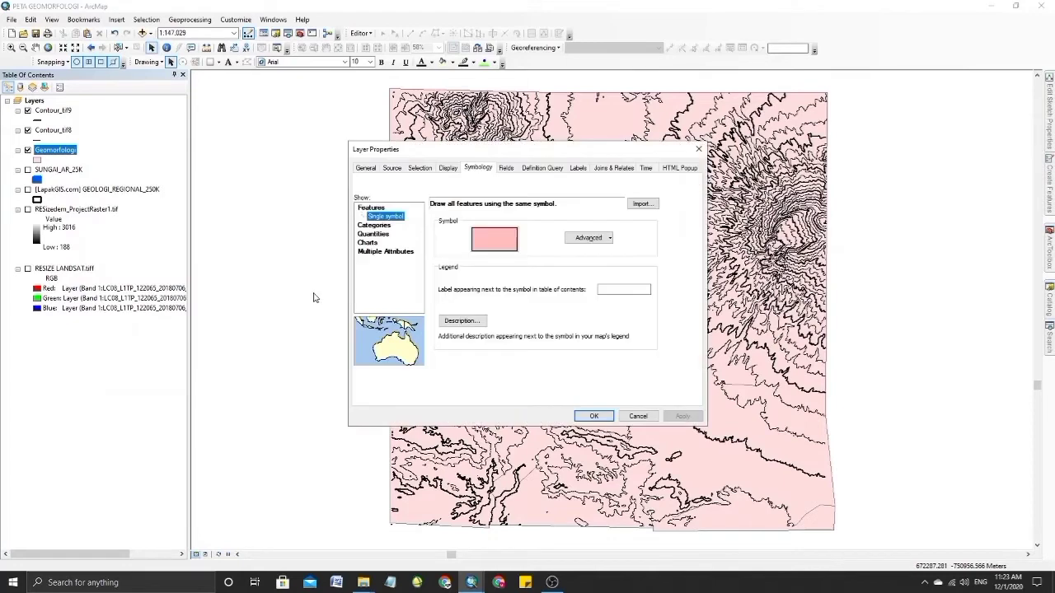
{"action": "left_click", "coordinate": [373, 225]}
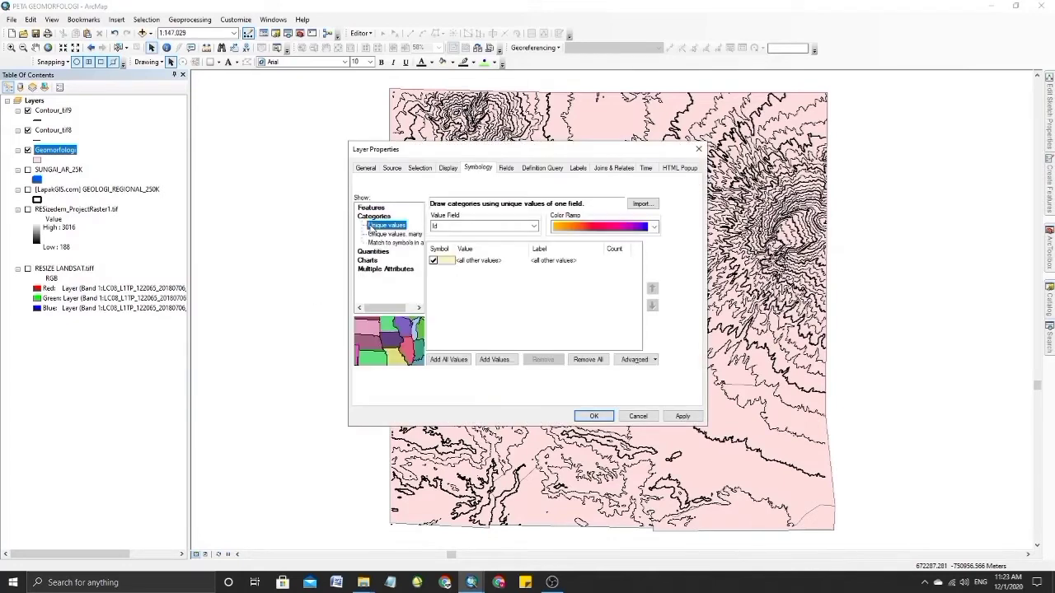
{"action": "left_click", "coordinate": [519, 226]}
{"action": "left_click", "coordinate": [504, 243]}
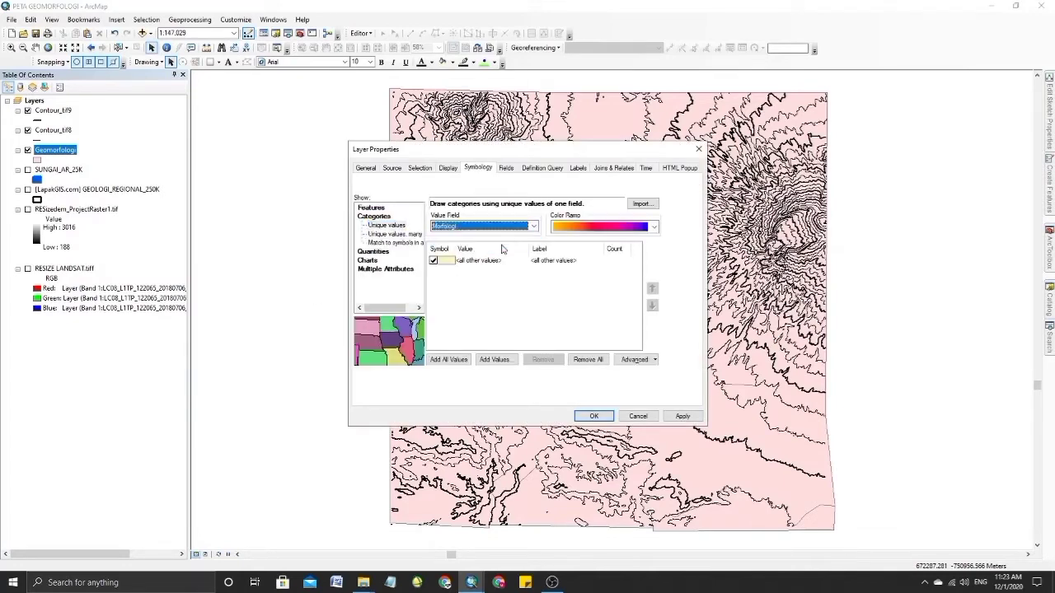
{"action": "left_click", "coordinate": [449, 361]}
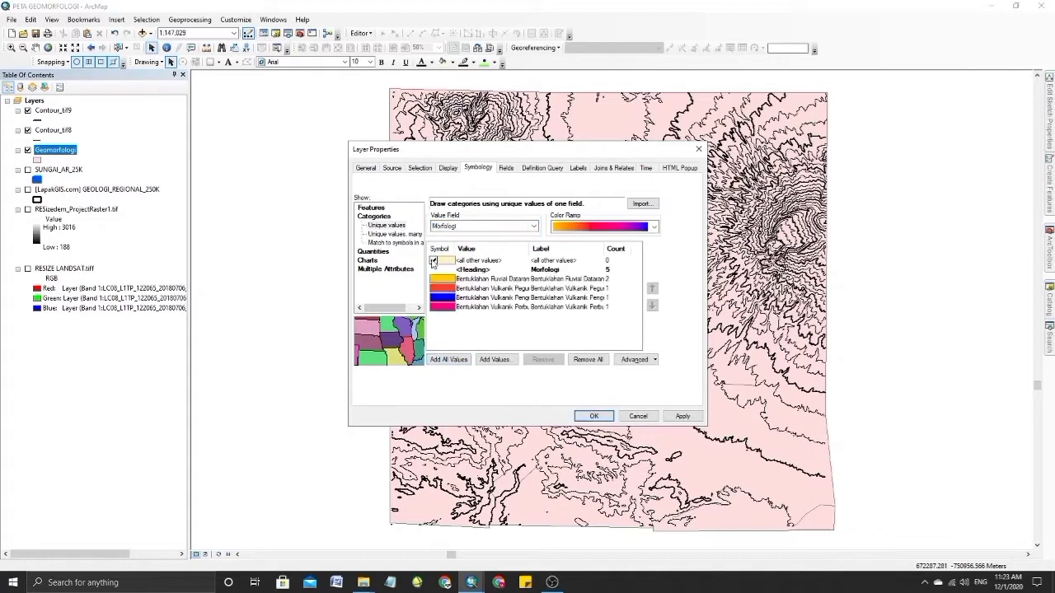
{"action": "left_click", "coordinate": [654, 226]}
{"action": "left_click", "coordinate": [625, 287]}
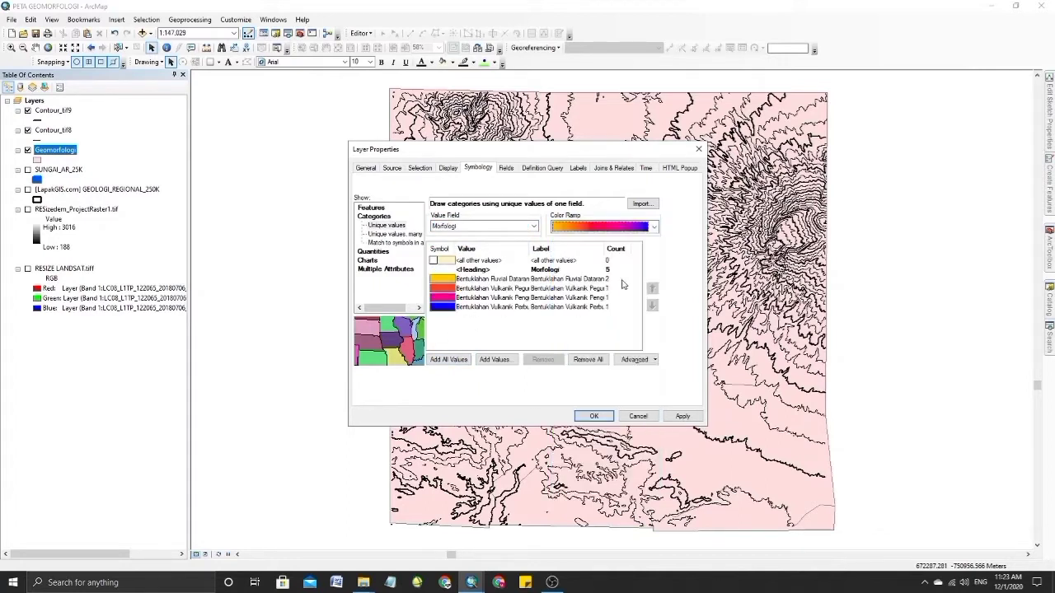
- Set the fill colour to blue for the Fluvial Dataran Tanggul Alam class and dark red for the Gede Pangrango class
{"action": "left_click", "coordinate": [445, 281]}
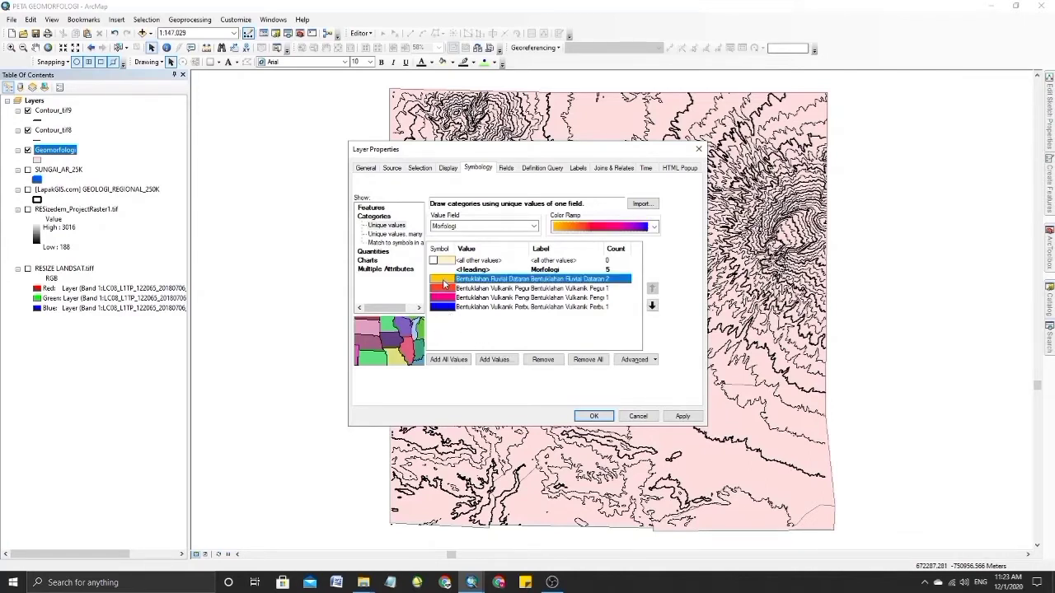
{"action": "double_click", "coordinate": [444, 282]}
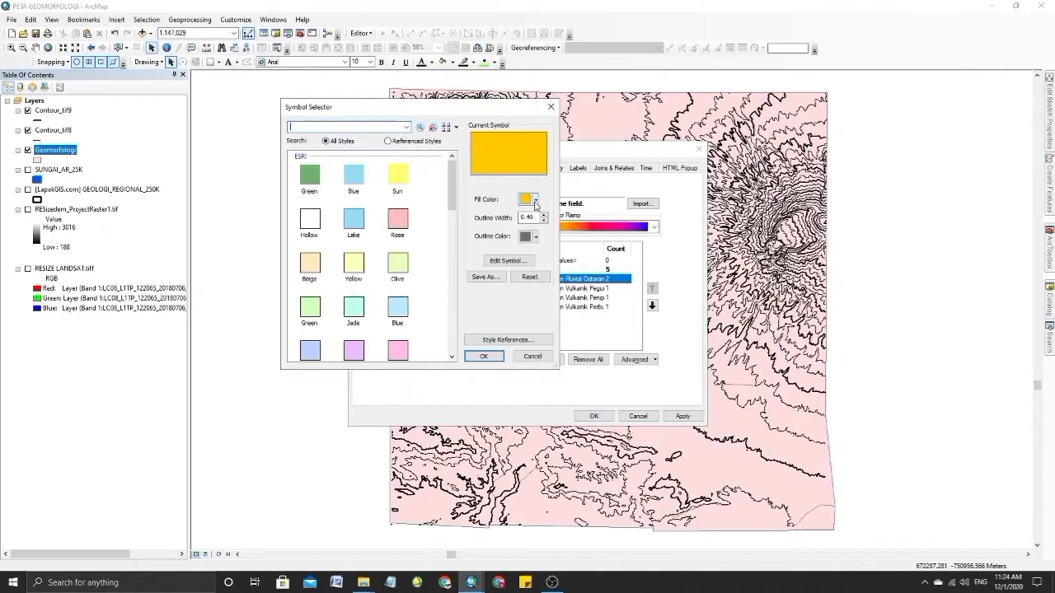
{"action": "left_click", "coordinate": [535, 200]}
{"action": "left_click", "coordinate": [532, 268]}
{"action": "left_click", "coordinate": [483, 356]}
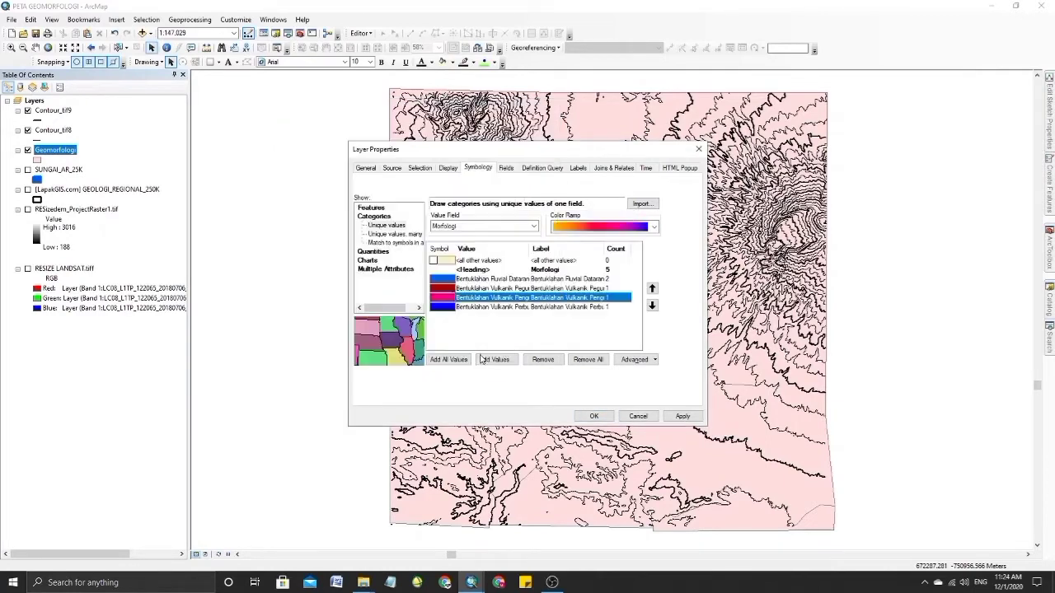
- Fill the Pengunungan Salak class with red and the Perbukitan Lereng class with orange, and apply the symbology to the map
{"action": "double_click", "coordinate": [444, 298]}
{"action": "left_click", "coordinate": [535, 199]}
{"action": "left_click", "coordinate": [544, 268]}
{"action": "left_click", "coordinate": [535, 199]}
{"action": "double_click", "coordinate": [444, 306]}
{"action": "left_click", "coordinate": [535, 200]}
{"action": "left_click", "coordinate": [546, 249]}
{"action": "left_click", "coordinate": [484, 356]}
{"action": "left_click", "coordinate": [683, 416]}
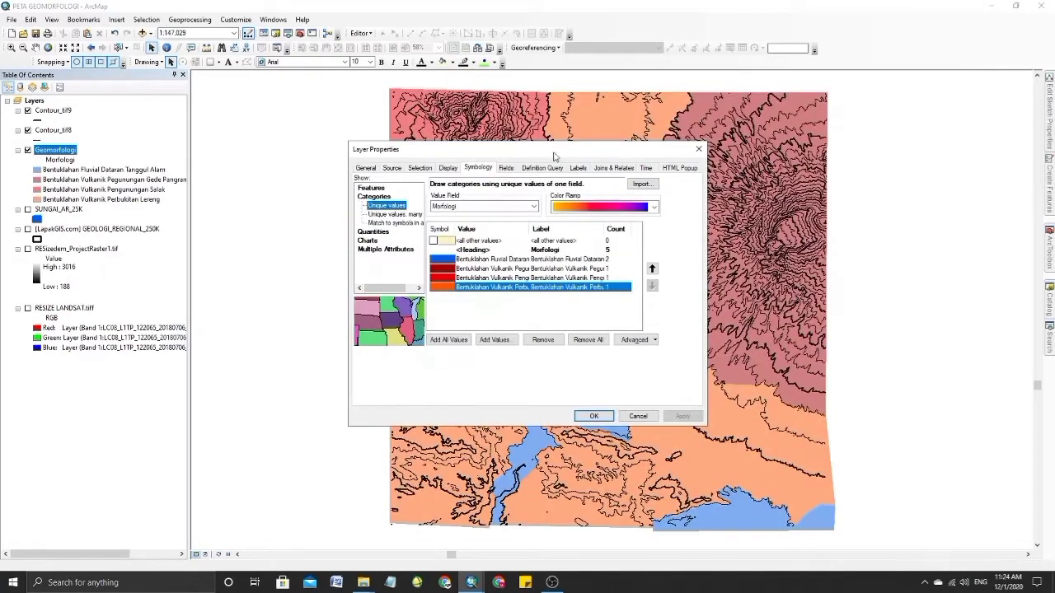
- Move the layer properties clear of the map and try red and then orange fills for the Perbukitan Lereng class
{"action": "left_click_drag", "start_coordinate": [553, 155], "coordinate": [300, 156]}
{"action": "double_click", "coordinate": [191, 288]}
{"action": "left_click", "coordinate": [535, 200]}
{"action": "left_click", "coordinate": [533, 248]}
{"action": "left_click", "coordinate": [484, 356]}
{"action": "left_click", "coordinate": [543, 259]}
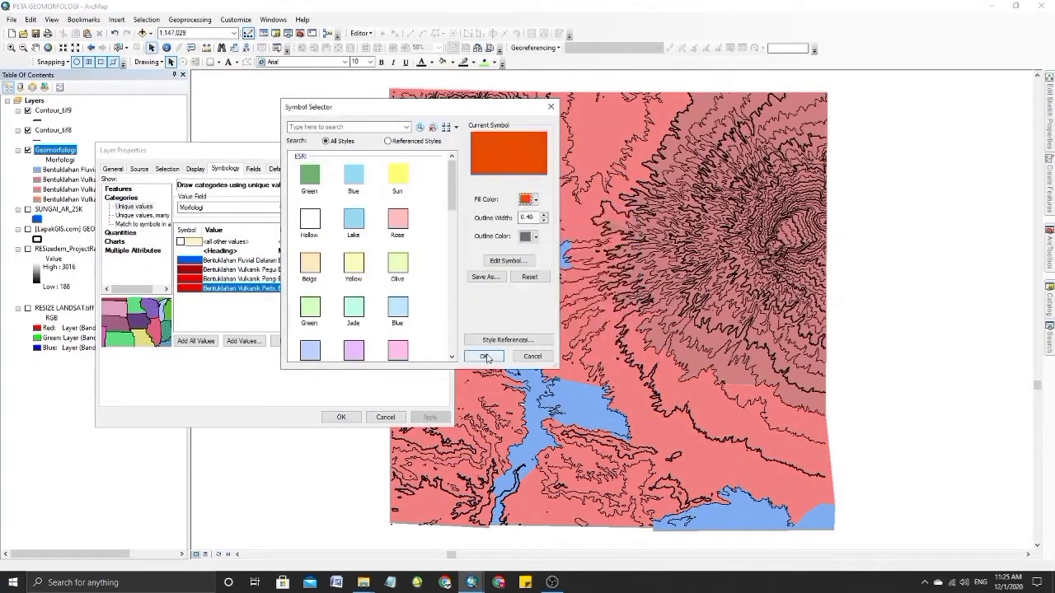
{"action": "left_click", "coordinate": [484, 356]}
{"action": "left_click", "coordinate": [429, 417]}
- Try a red fill from the colour palette for the Pengunungan Salak class and apply it to the map
{"action": "double_click", "coordinate": [190, 278]}
{"action": "left_click", "coordinate": [535, 199]}
{"action": "left_click", "coordinate": [533, 248]}
{"action": "left_click", "coordinate": [484, 356]}
{"action": "left_click", "coordinate": [430, 417]}
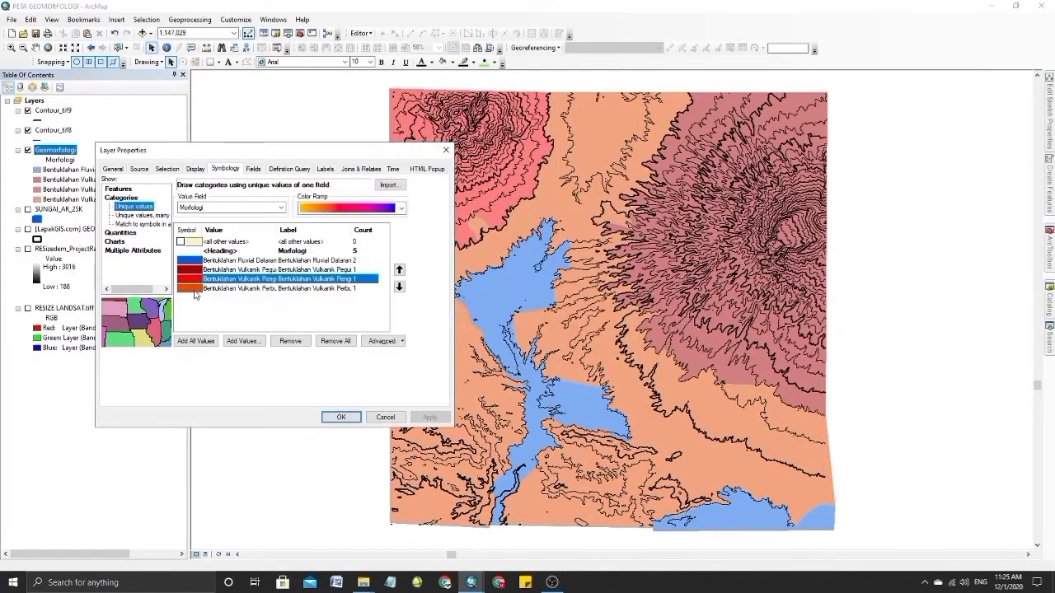
- Mix a custom orange-red fill for the Perbukitan Lereng class and apply it to the map
{"action": "double_click", "coordinate": [191, 288]}
{"action": "left_click", "coordinate": [535, 200]}
{"action": "left_click", "coordinate": [574, 333]}
{"action": "left_click_drag", "start_coordinate": [440, 223], "coordinate": [385, 235]}
{"action": "left_click", "coordinate": [433, 285]}
{"action": "left_click", "coordinate": [483, 356]}
{"action": "left_click", "coordinate": [429, 417]}
- Try a slightly darker custom red fill for the Pengunungan Salak class and check the Gede Pangrango class symbol
{"action": "double_click", "coordinate": [190, 279]}
{"action": "left_click", "coordinate": [535, 199]}
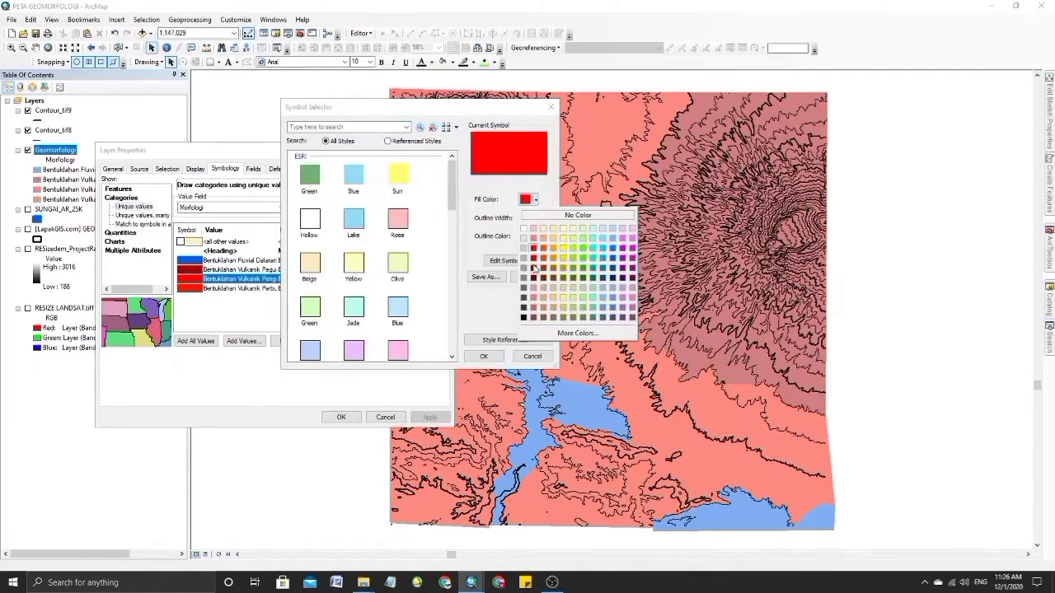
{"action": "left_click", "coordinate": [534, 259]}
{"action": "left_click", "coordinate": [484, 356]}
{"action": "left_click", "coordinate": [575, 333]}
{"action": "left_click", "coordinate": [433, 286]}
{"action": "left_click", "coordinate": [484, 356]}
{"action": "double_click", "coordinate": [190, 269]}
{"action": "left_click", "coordinate": [483, 356]}
- Fill the Pengunungan Salak class with a very dark red, apply the symbology and close the layer properties
{"action": "double_click", "coordinate": [191, 278]}
{"action": "left_click", "coordinate": [535, 199]}
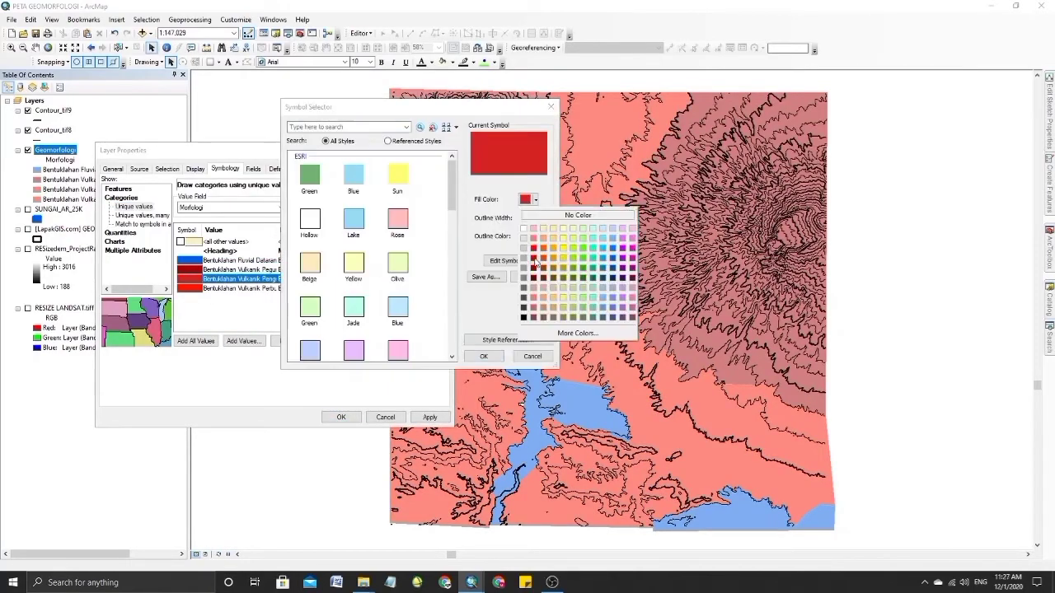
{"action": "left_click", "coordinate": [533, 280]}
{"action": "left_click", "coordinate": [484, 356]}
{"action": "left_click", "coordinate": [430, 417]}
{"action": "left_click", "coordinate": [340, 417]}
- Select the RESizedem_ProjectRaster1.tif layer, search the tools for "hillshade" and open the Hillshade tool
{"action": "left_click_drag", "start_coordinate": [669, 367], "coordinate": [627, 360]}
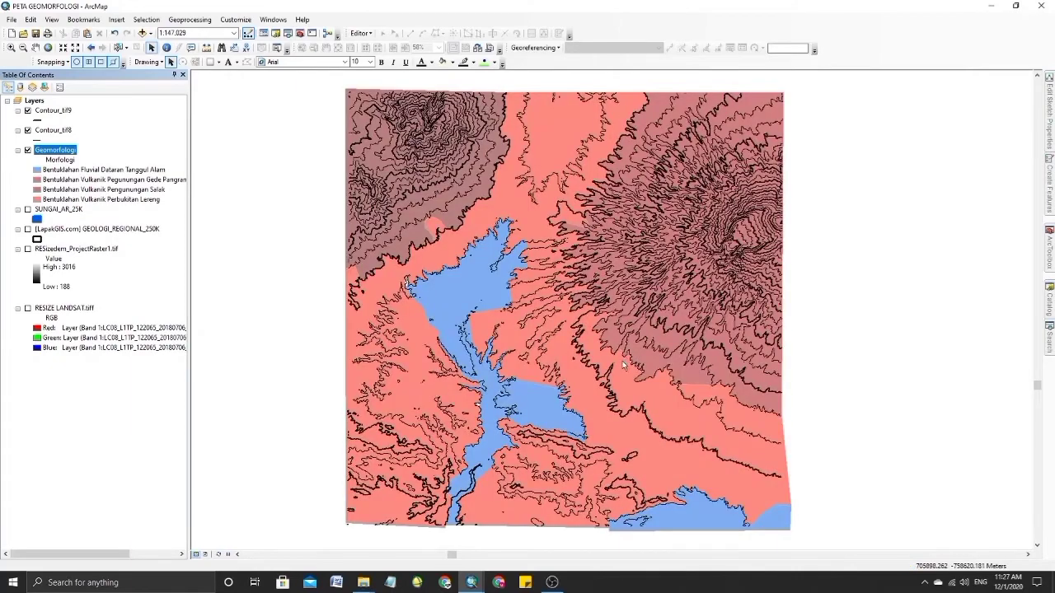
{"action": "scroll", "coordinate": [624, 366], "scroll_direction": "up", "scroll_amount": 1}
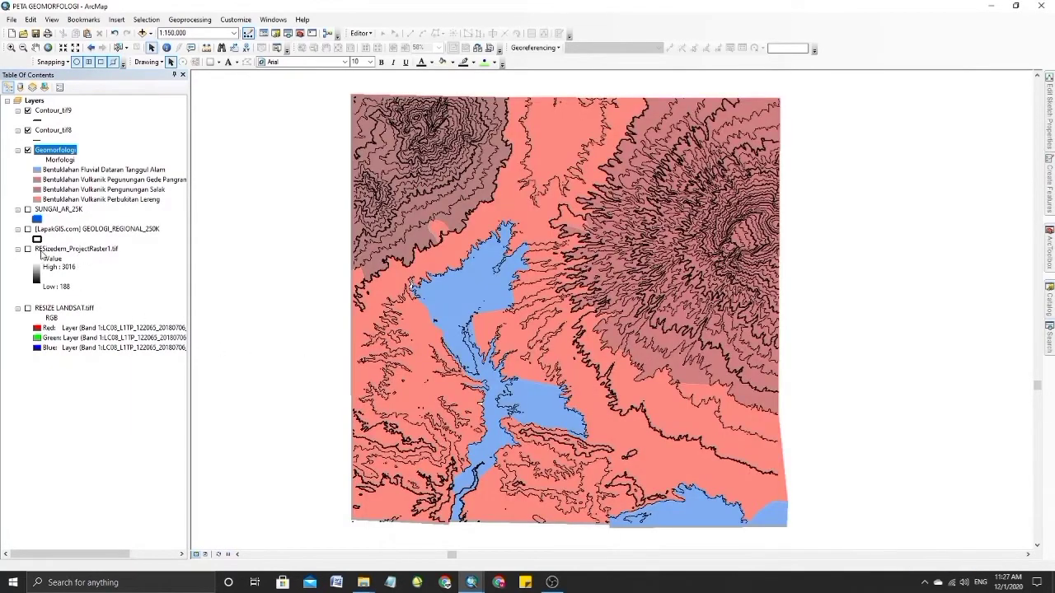
{"action": "left_click", "coordinate": [91, 249]}
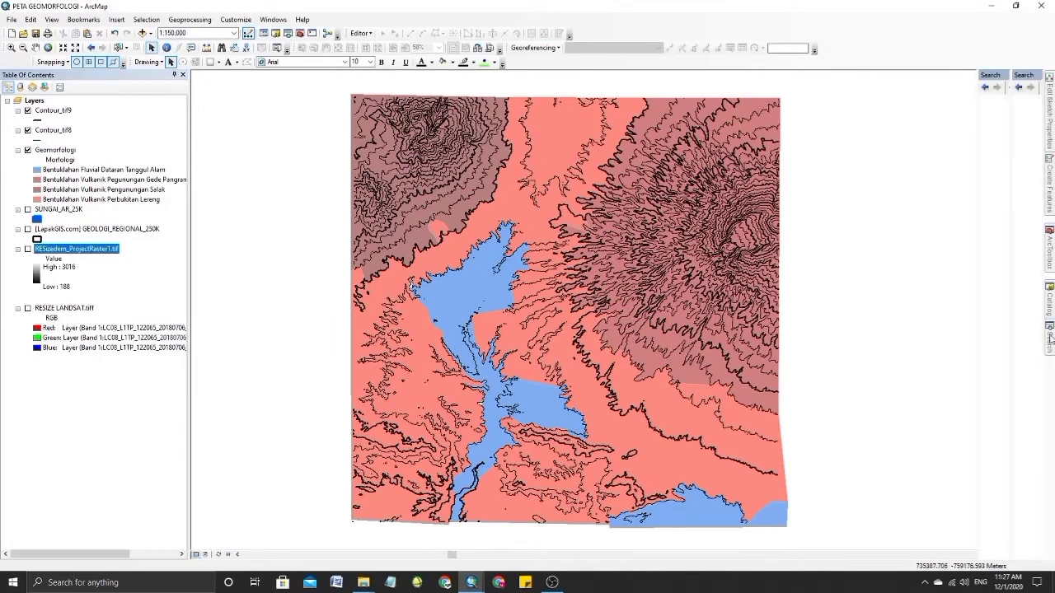
{"action": "left_click", "coordinate": [1050, 338]}
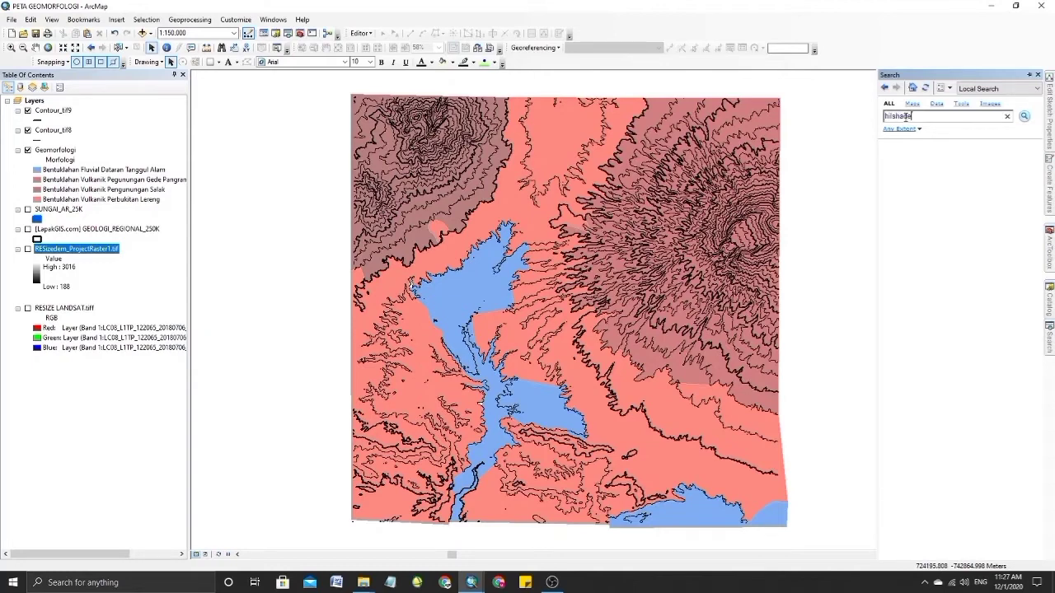
{"action": "key", "text": "Return"}
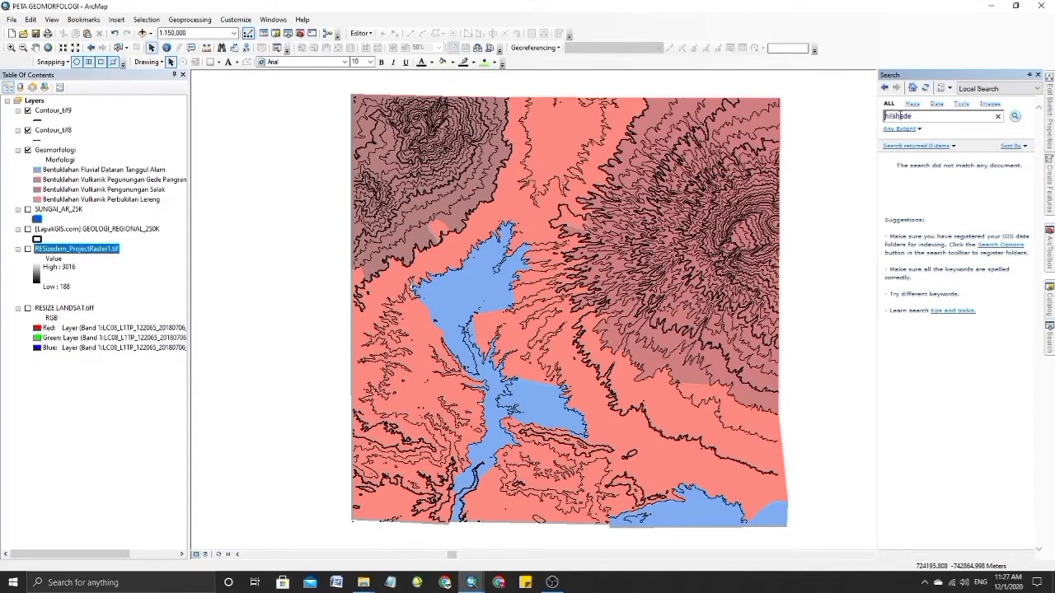
{"action": "left_click", "coordinate": [897, 116]}
{"action": "type", "text": "l"}
{"action": "key", "text": "Return"}
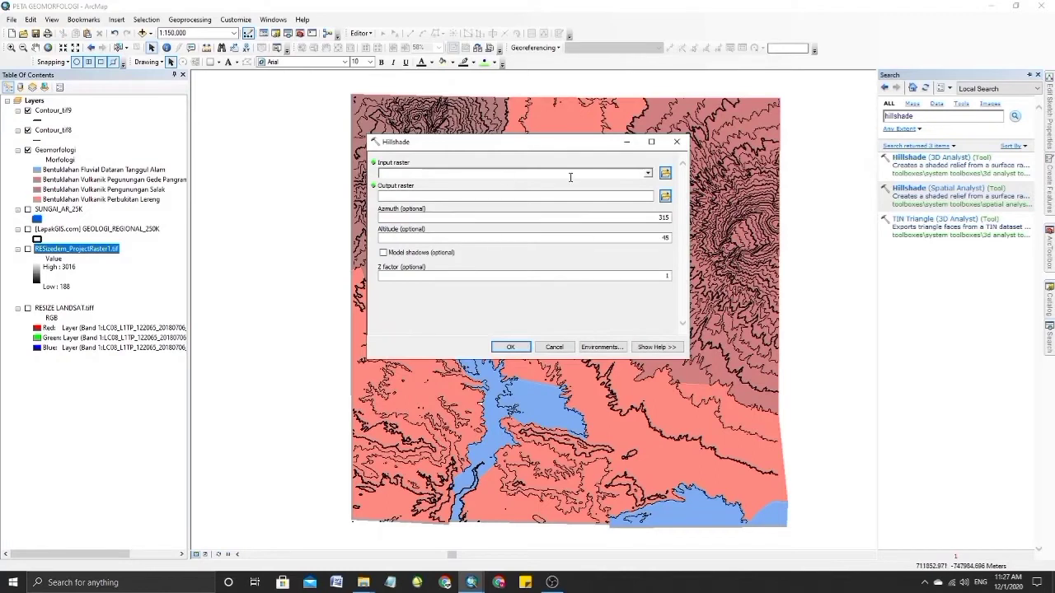
- Generate a hillshade raster from the RESizedem_ProjectRaster1.tif elevation model
{"action": "left_click", "coordinate": [648, 173]}
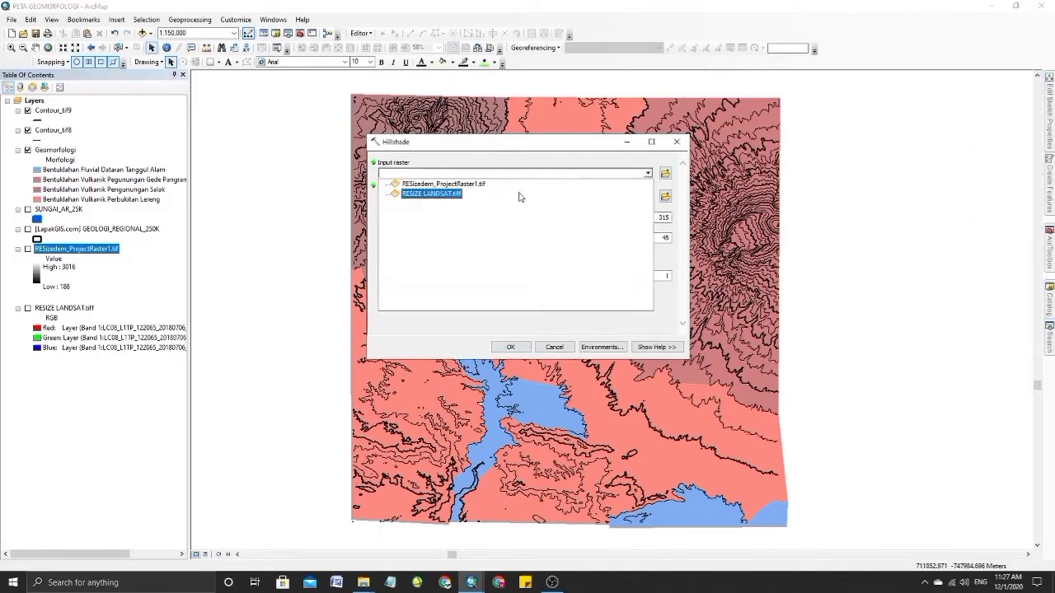
{"action": "left_click", "coordinate": [463, 187]}
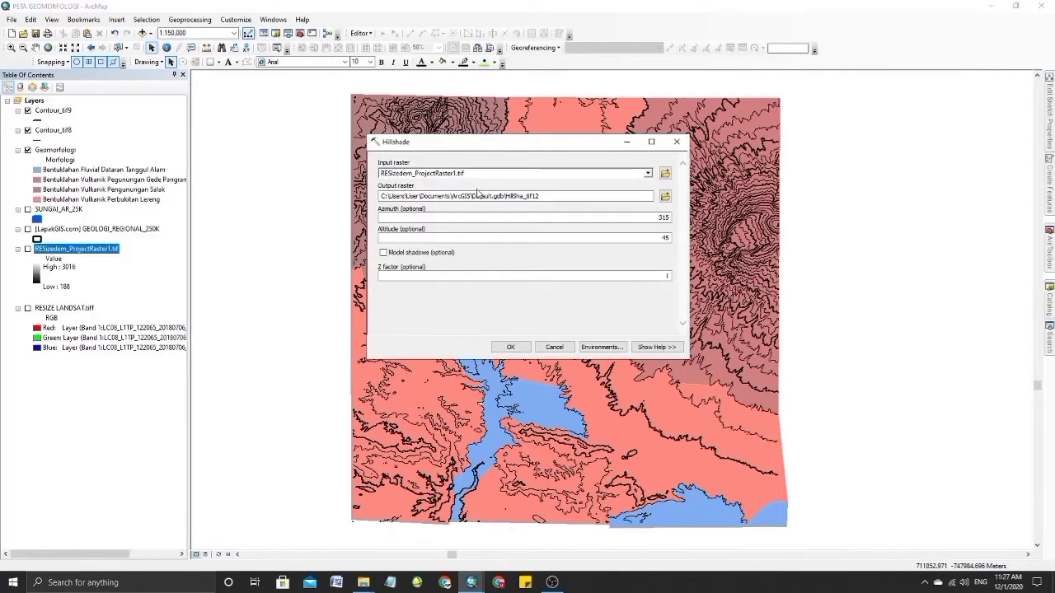
{"action": "left_click", "coordinate": [650, 218]}
{"action": "left_click", "coordinate": [510, 347]}
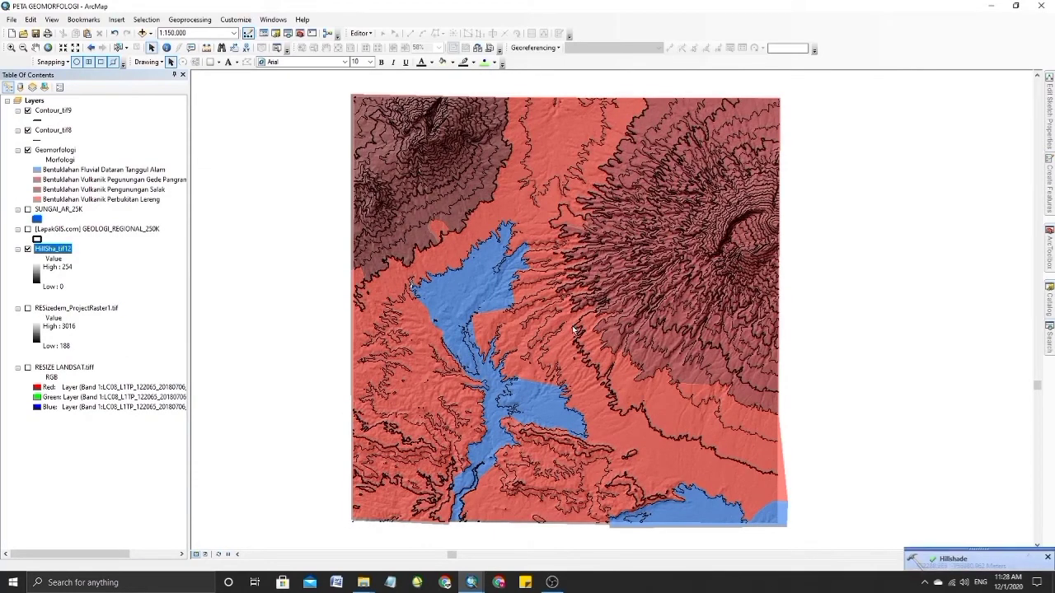
- Switch the geomorphology map from data view to the page layout view
{"action": "left_click_drag", "start_coordinate": [615, 351], "coordinate": [614, 362]}
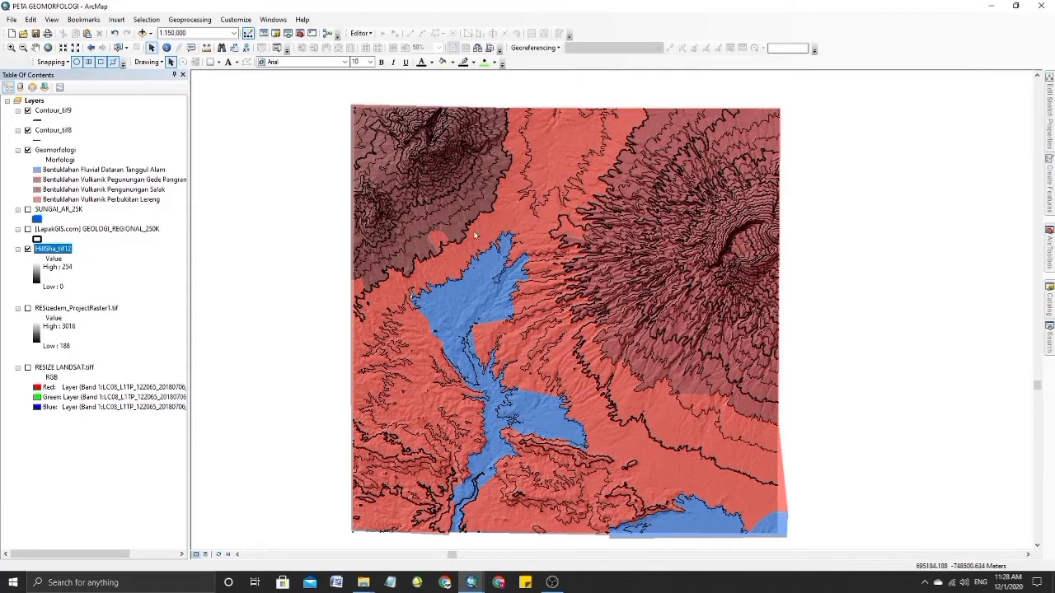
{"action": "left_click", "coordinate": [118, 21]}
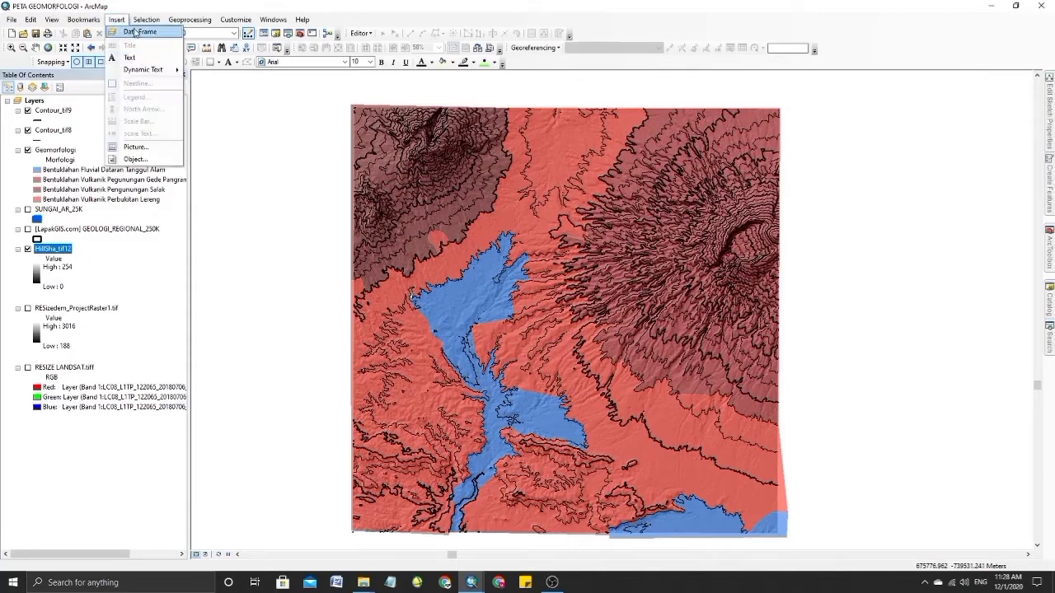
{"action": "left_click", "coordinate": [86, 20]}
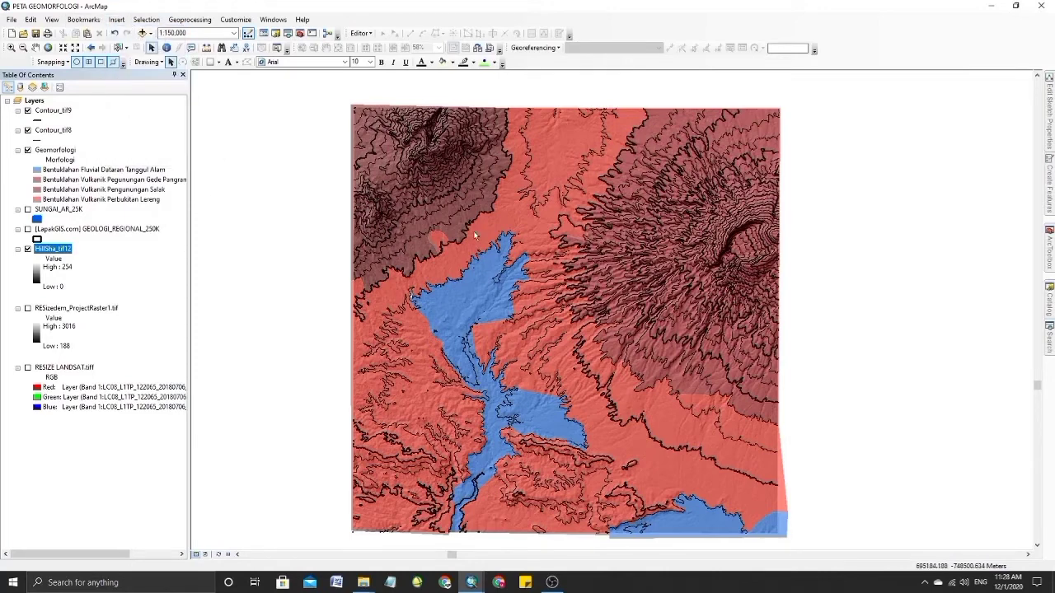
{"action": "left_click", "coordinate": [116, 19]}
{"action": "mouse_move", "coordinate": [51, 19]}
{"action": "left_click", "coordinate": [72, 42]}
{"action": "left_click_drag", "start_coordinate": [682, 347], "coordinate": [629, 280]}
{"action": "scroll", "coordinate": [629, 281], "scroll_direction": "up", "scroll_amount": 2}
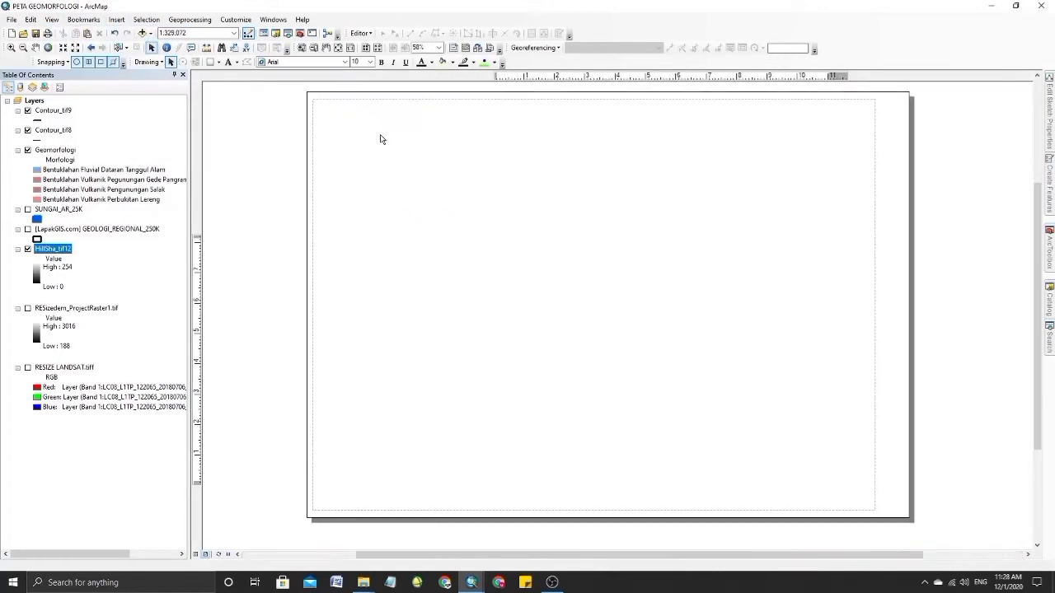
- Set the map scale to 1:150,000 and reposition the map so it fills its data frame on the layout page
{"action": "left_click", "coordinate": [234, 33]}
{"action": "left_click", "coordinate": [198, 71]}
{"action": "left_click", "coordinate": [175, 33]}
{"action": "key", "text": "BackSpace"}
{"action": "key", "text": "BackSpace"}
{"action": "type", "text": "50"}
{"action": "key", "text": "Return"}
{"action": "left_click", "coordinate": [36, 48]}
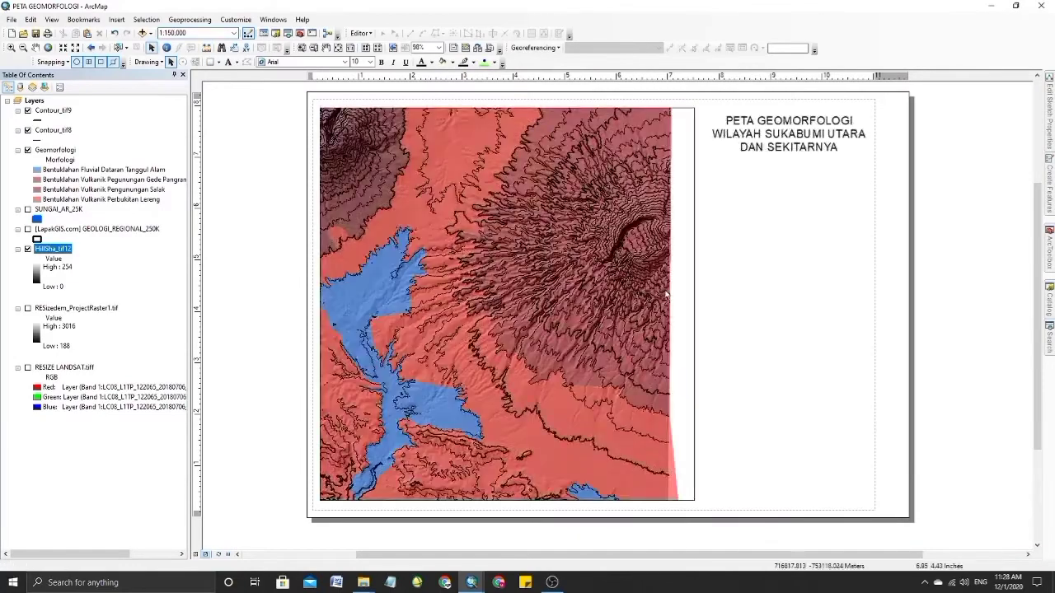
{"action": "scroll", "coordinate": [665, 292], "scroll_direction": "down", "scroll_amount": 1}
{"action": "left_click_drag", "start_coordinate": [504, 236], "coordinate": [526, 239]}
{"action": "left_click", "coordinate": [152, 48]}
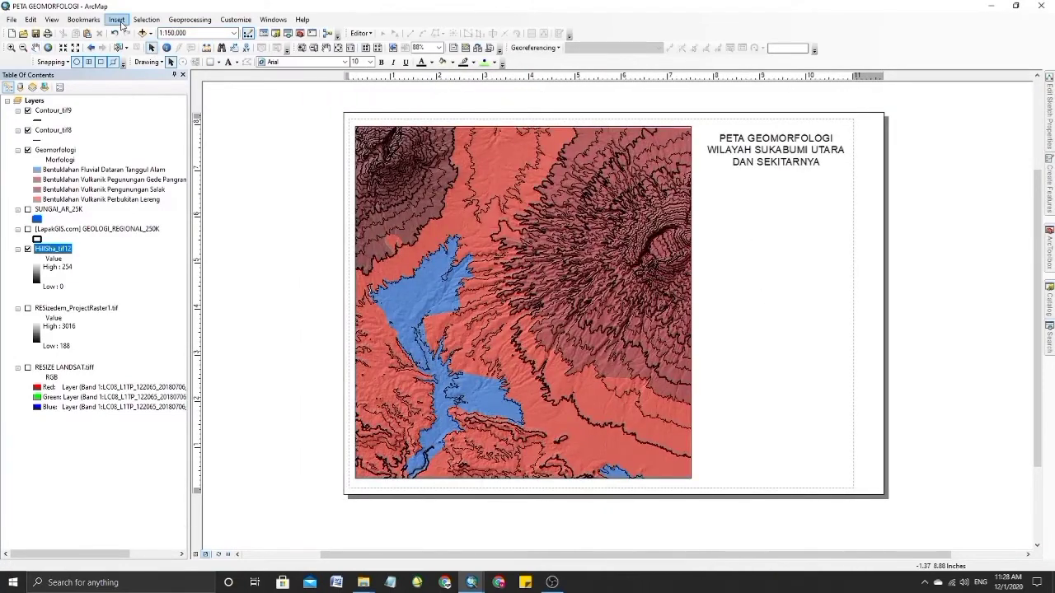
- Insert a legend containing only the Geomorfologi layer and place it beside the map, under the title
{"action": "left_click", "coordinate": [126, 21]}
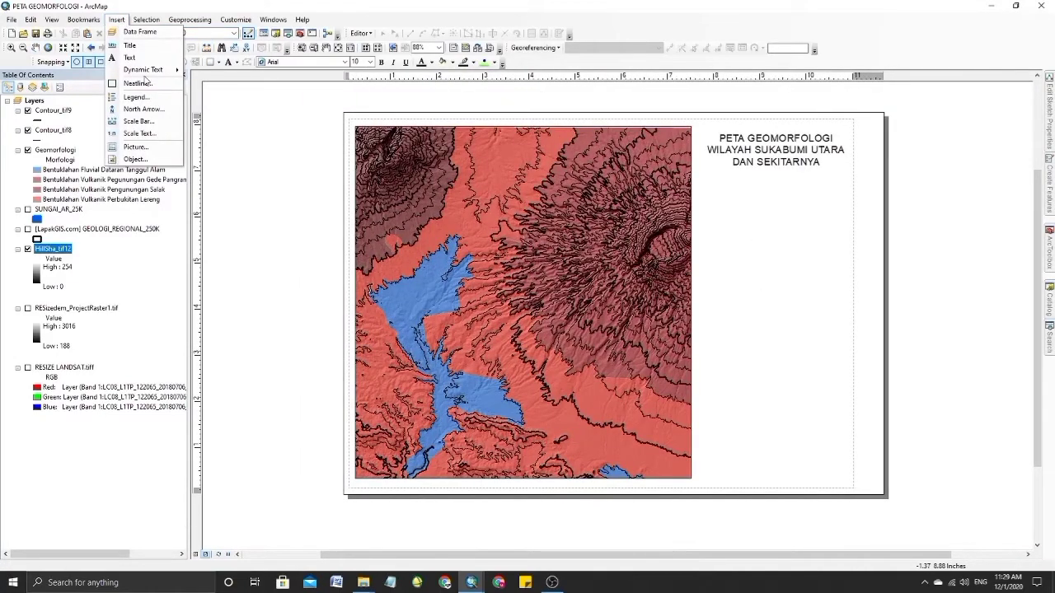
{"action": "left_click", "coordinate": [136, 96]}
{"action": "left_click", "coordinate": [498, 301]}
{"action": "left_click", "coordinate": [420, 238]}
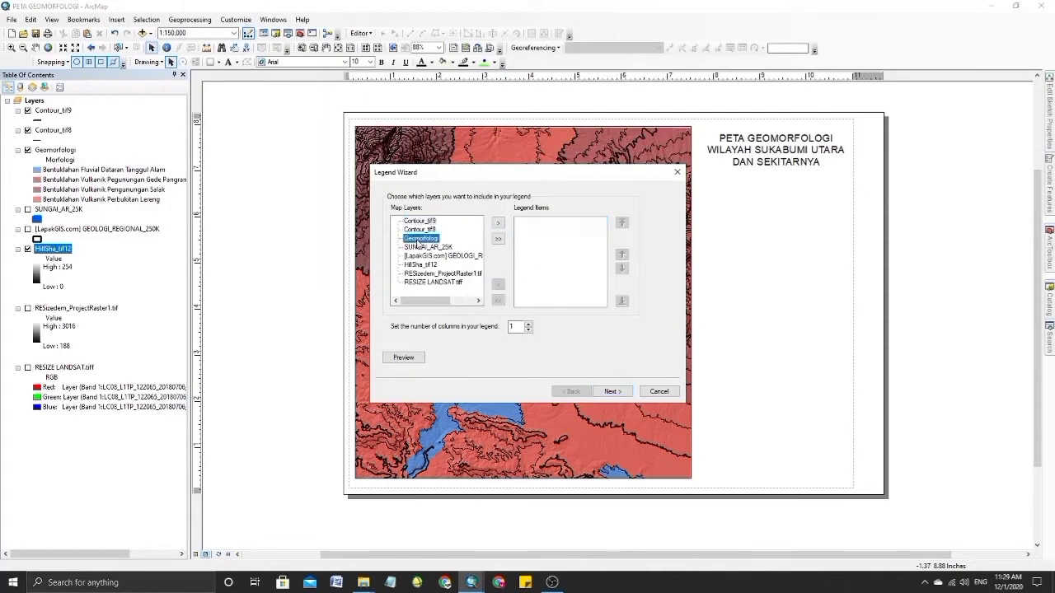
{"action": "left_click", "coordinate": [498, 223]}
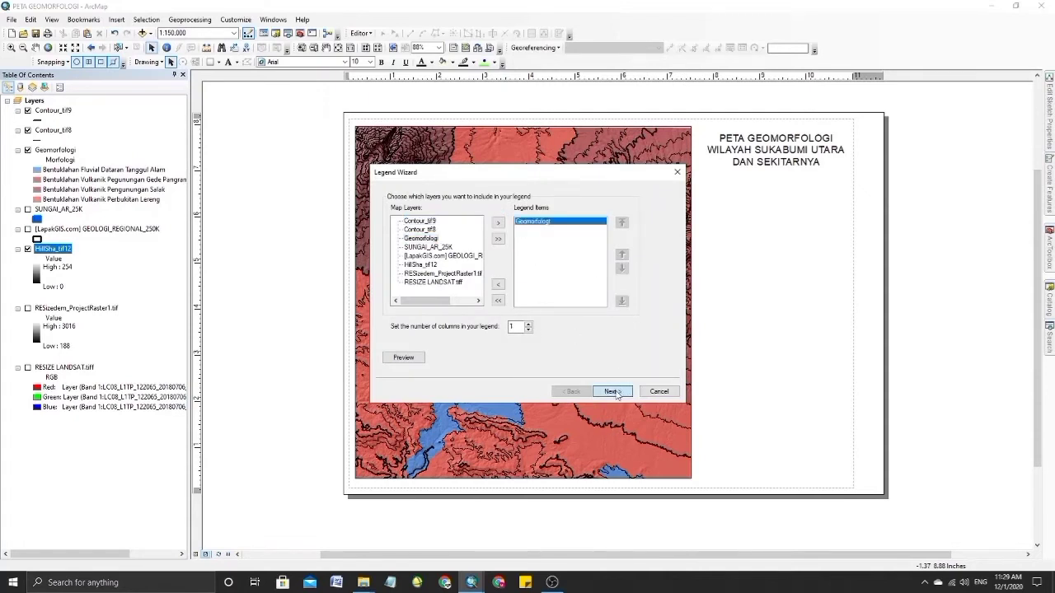
{"action": "left_click", "coordinate": [613, 391]}
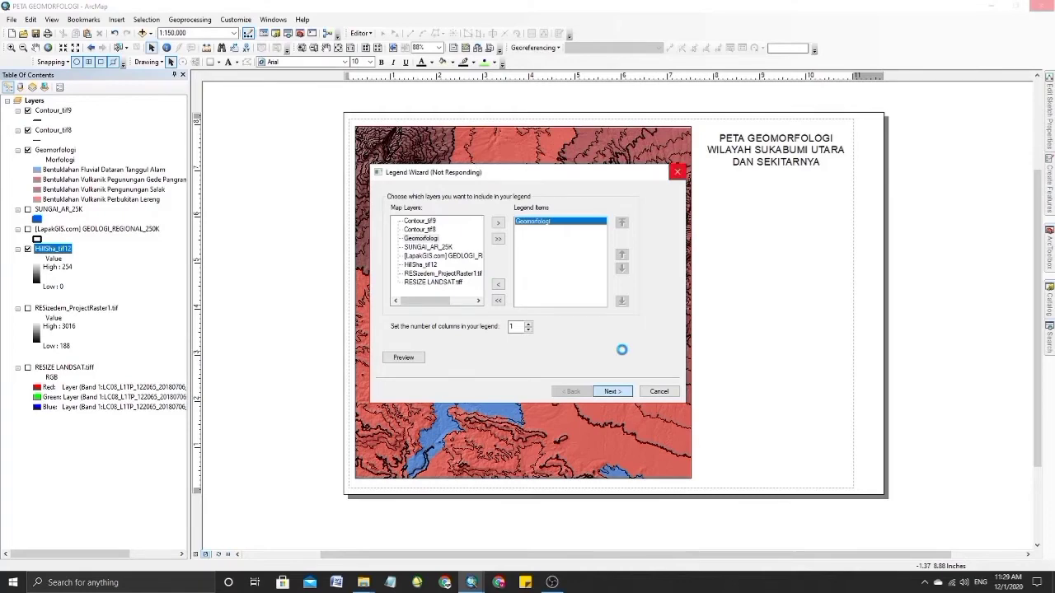
{"action": "left_click", "coordinate": [613, 392]}
{"action": "left_click", "coordinate": [612, 391]}
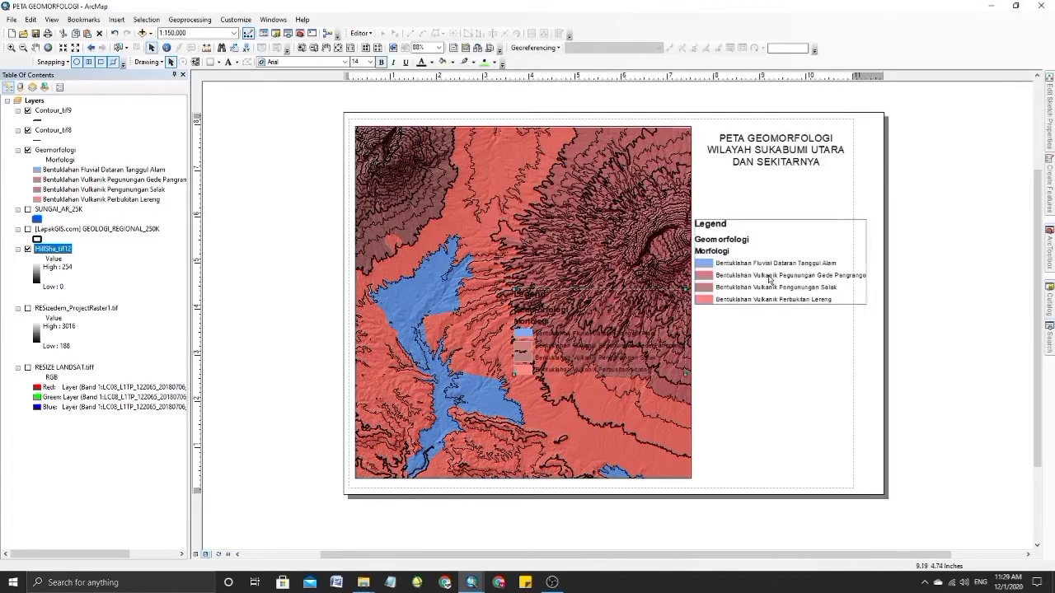
{"action": "left_click_drag", "start_coordinate": [767, 235], "coordinate": [766, 241]}
- Insert a compass-star north arrow under the title and move the legend down to make room for it
{"action": "left_click", "coordinate": [116, 19]}
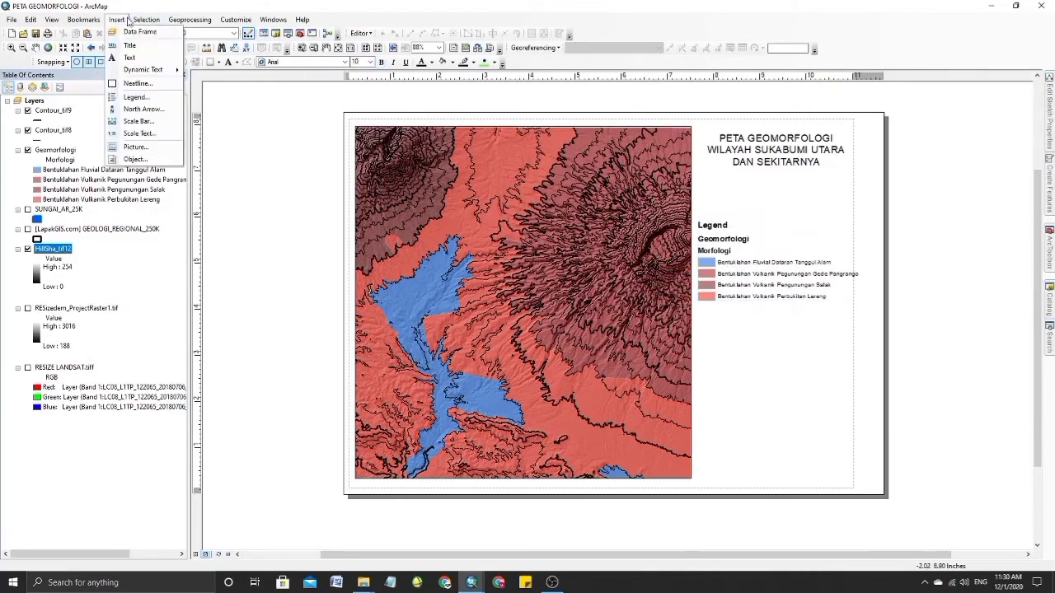
{"action": "left_click", "coordinate": [132, 111]}
{"action": "left_click", "coordinate": [210, 228]}
{"action": "left_click_drag", "start_coordinate": [525, 360], "coordinate": [721, 197]}
{"action": "left_click_drag", "start_coordinate": [739, 286], "coordinate": [742, 319]}
{"action": "left_click", "coordinate": [721, 198]}
{"action": "left_click_drag", "start_coordinate": [730, 209], "coordinate": [745, 225]}
{"action": "left_click_drag", "start_coordinate": [728, 206], "coordinate": [720, 206]}
- Insert an Alternating Scale Bar 2 with division units in kilometers and the label Km
{"action": "left_click", "coordinate": [116, 19]}
{"action": "left_click", "coordinate": [132, 124]}
{"action": "left_click", "coordinate": [88, 216]}
{"action": "left_click", "coordinate": [229, 199]}
{"action": "left_click", "coordinate": [528, 317]}
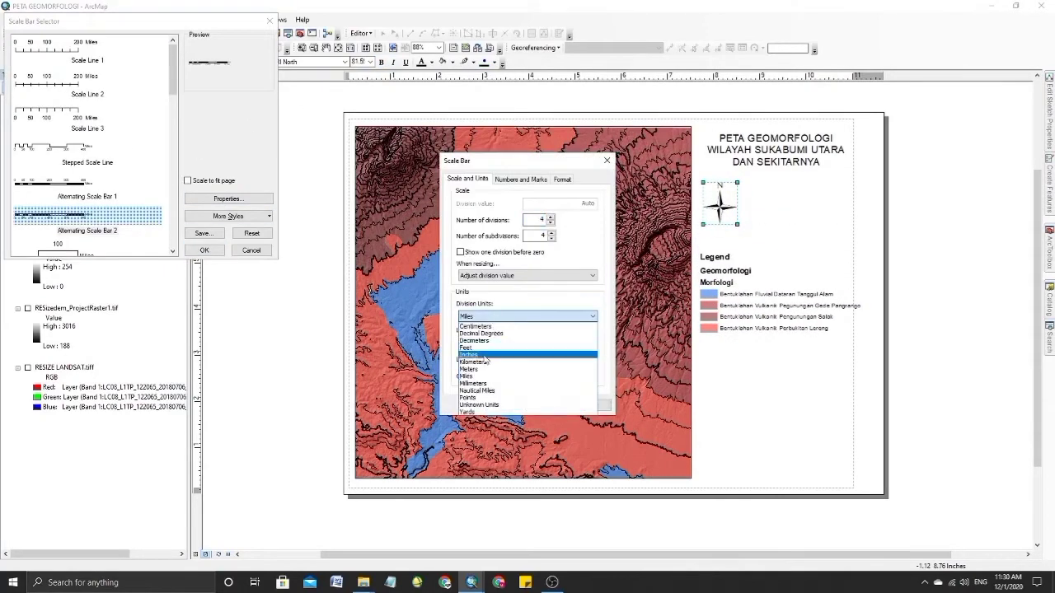
{"action": "left_click", "coordinate": [495, 351]}
{"action": "double_click", "coordinate": [494, 359]}
{"action": "type", "text": "Km"}
{"action": "left_click", "coordinate": [502, 404]}
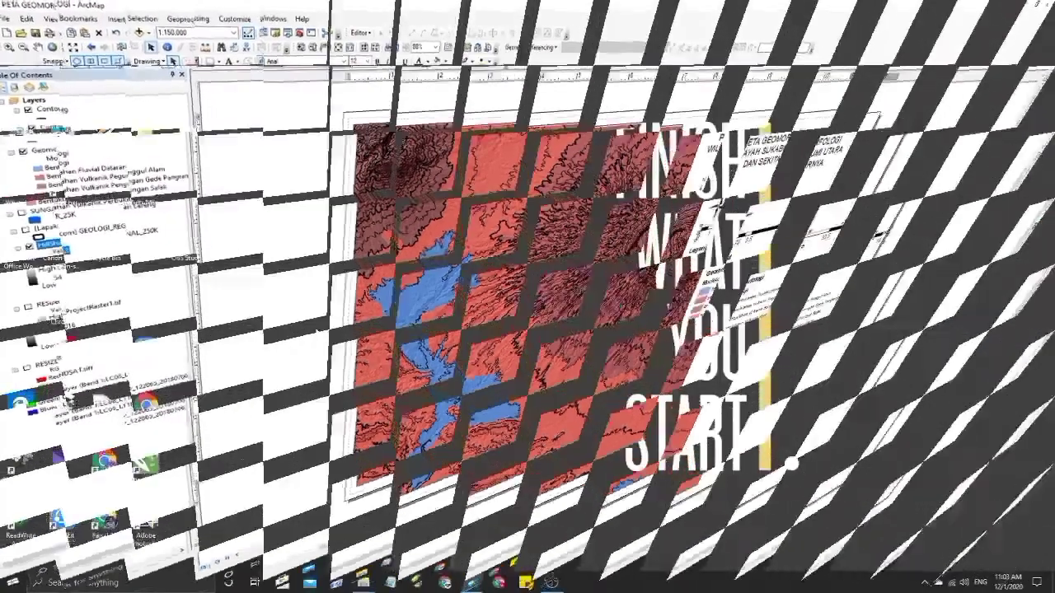